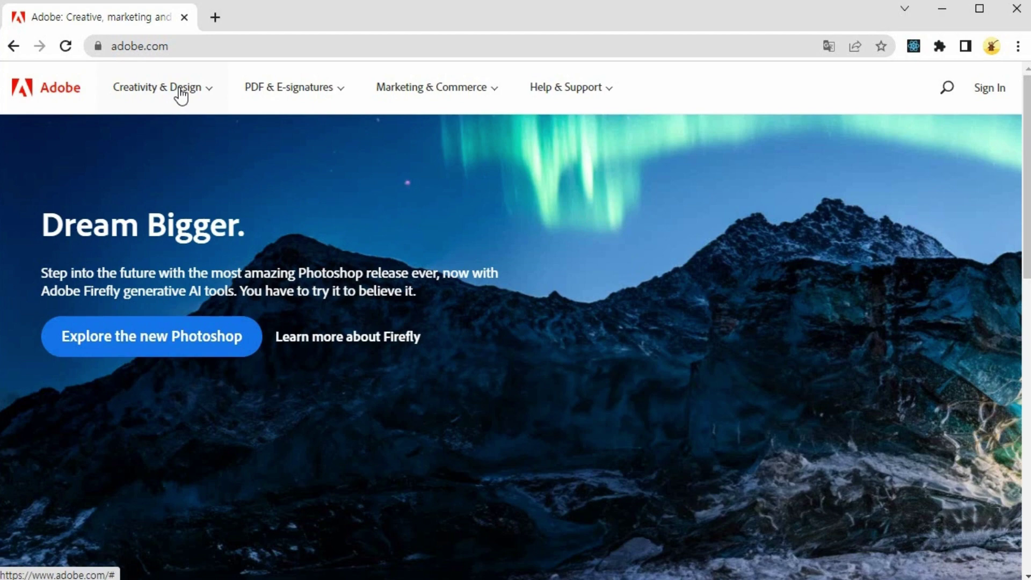
# Open the Photoshop product page from Adobe's Creativity & Design products and read through it
pyautogui.click(182, 92)
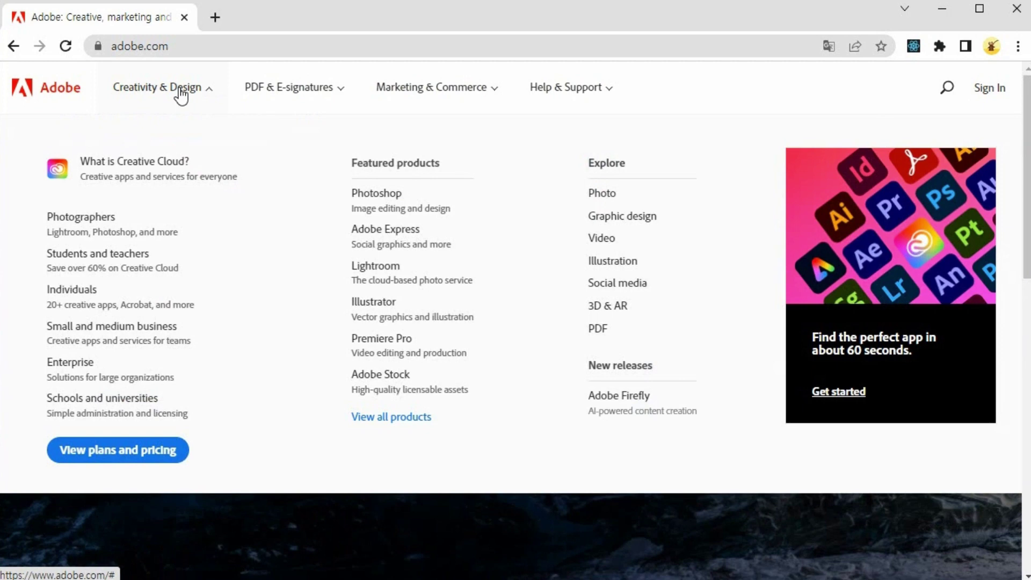
pyautogui.click(375, 201)
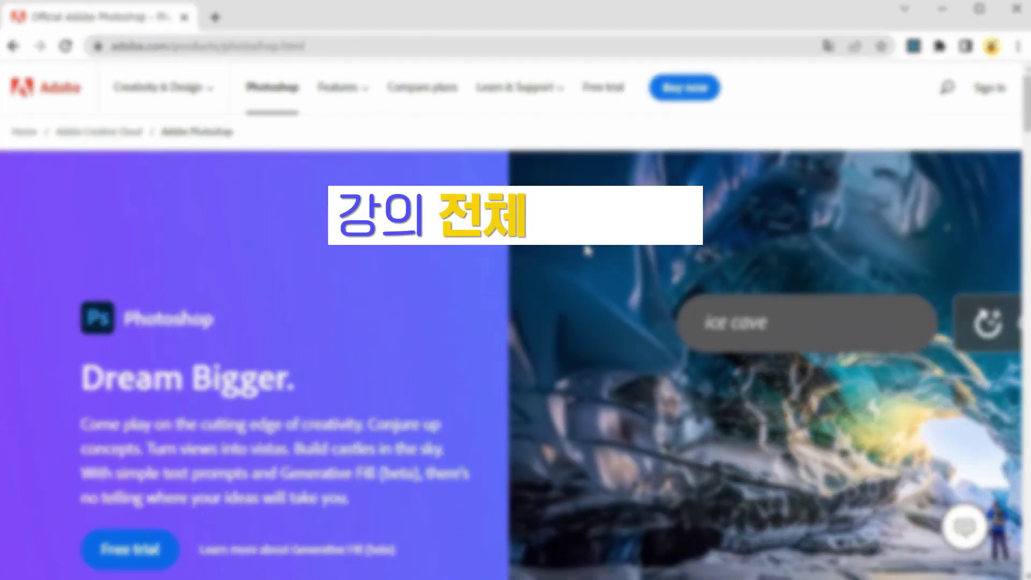
pyautogui.scroll(-6, 586, 250)
pyautogui.scroll(-18, 515, 349)
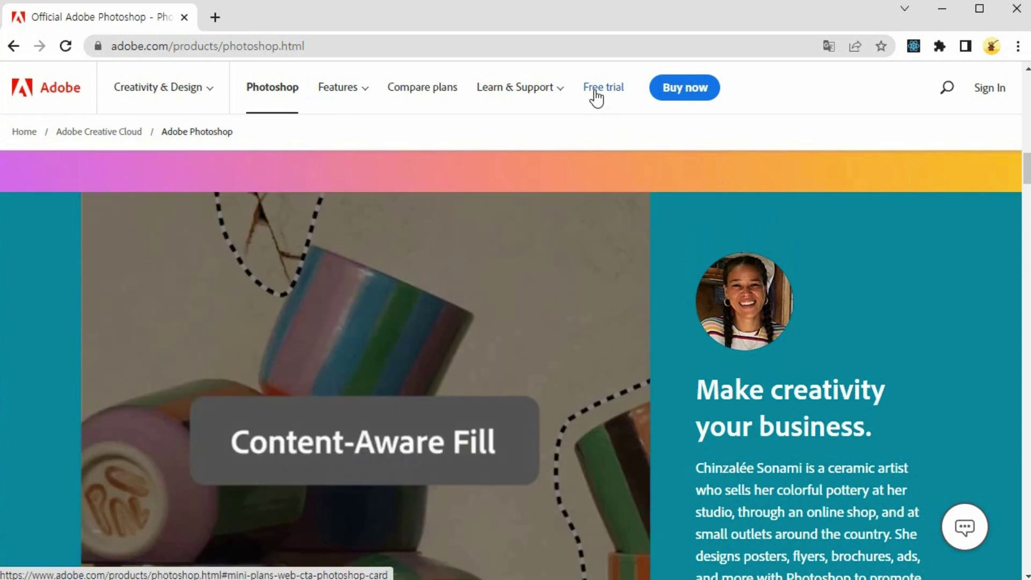
# Review the Photoshop 7-day free trial plans and pricing, and close the plan selection
pyautogui.click(595, 92)
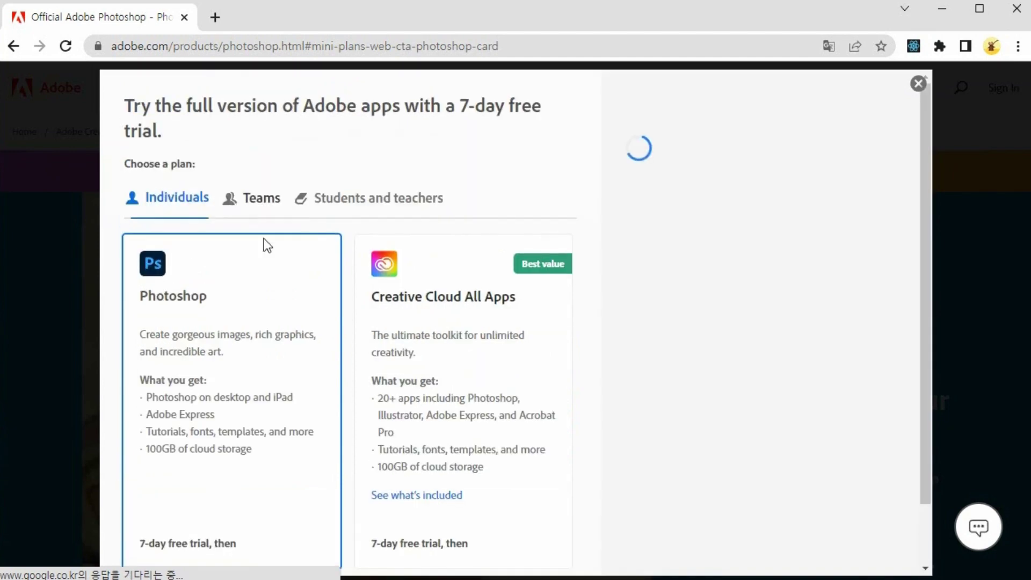
pyautogui.scroll(-2, 256, 358)
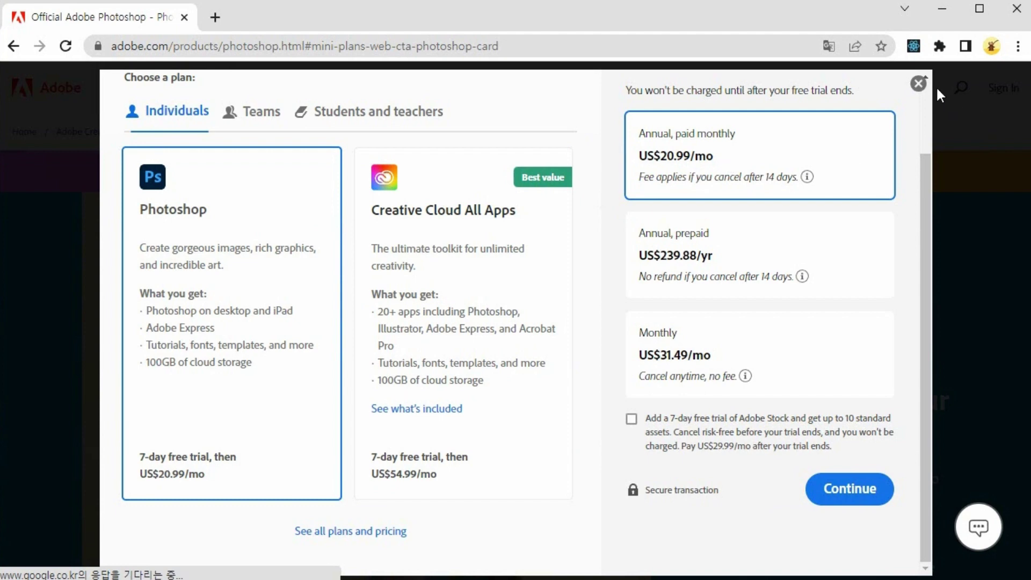
pyautogui.click(919, 84)
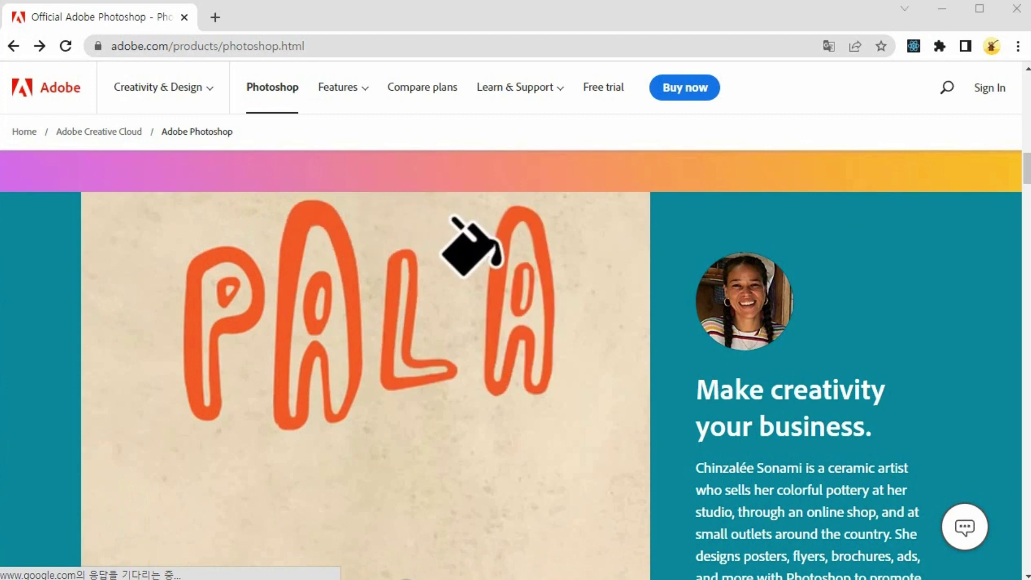
# Switch from the browser to the Photoshop desktop application and bring up its home screen
pyautogui.press('super')
pyautogui.click(378, 404)
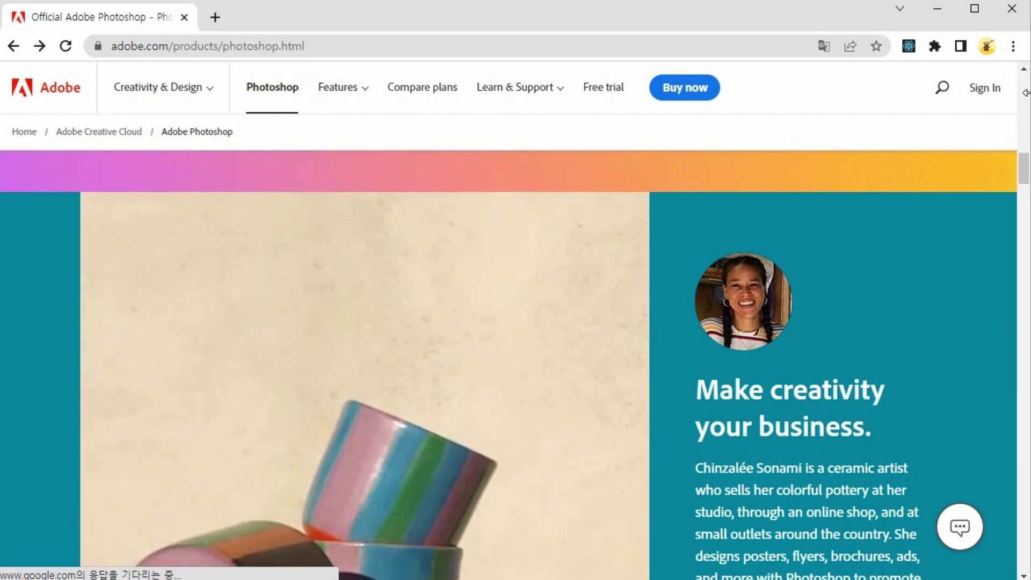
pyautogui.moveTo(1026, 93); pyautogui.dragTo(1027, 95)
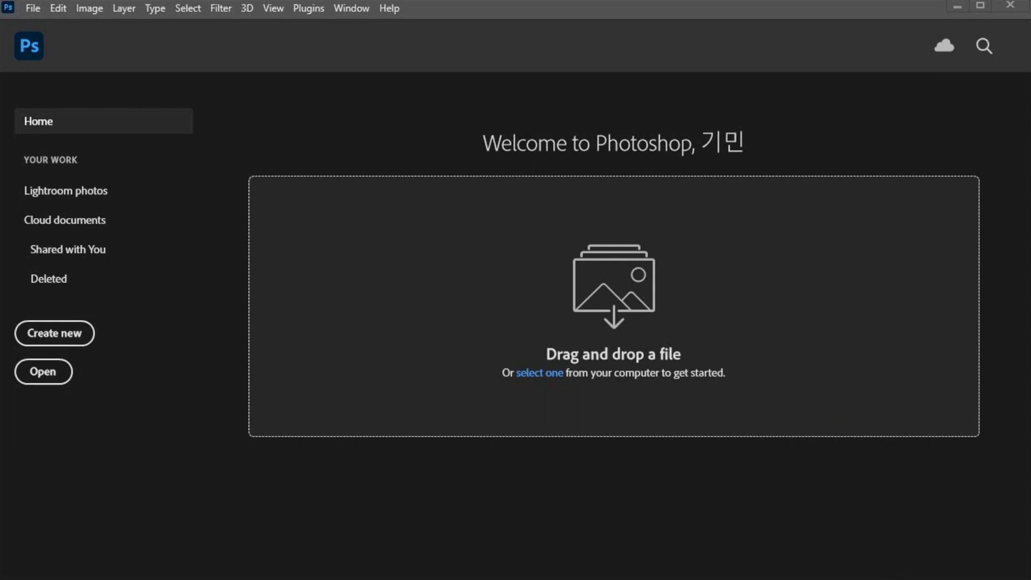
# Examine the 1강 lesson files in File Explorer, including photoshop source and its basic image folder, and return to Photoshop
pyautogui.hotkey('alt', 'Tab')
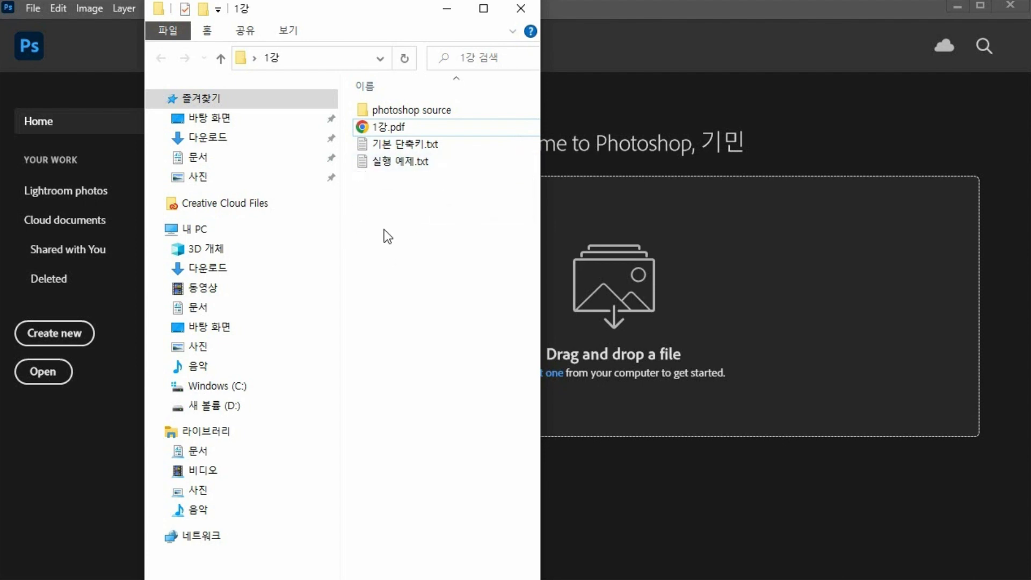
pyautogui.doubleClick(361, 109)
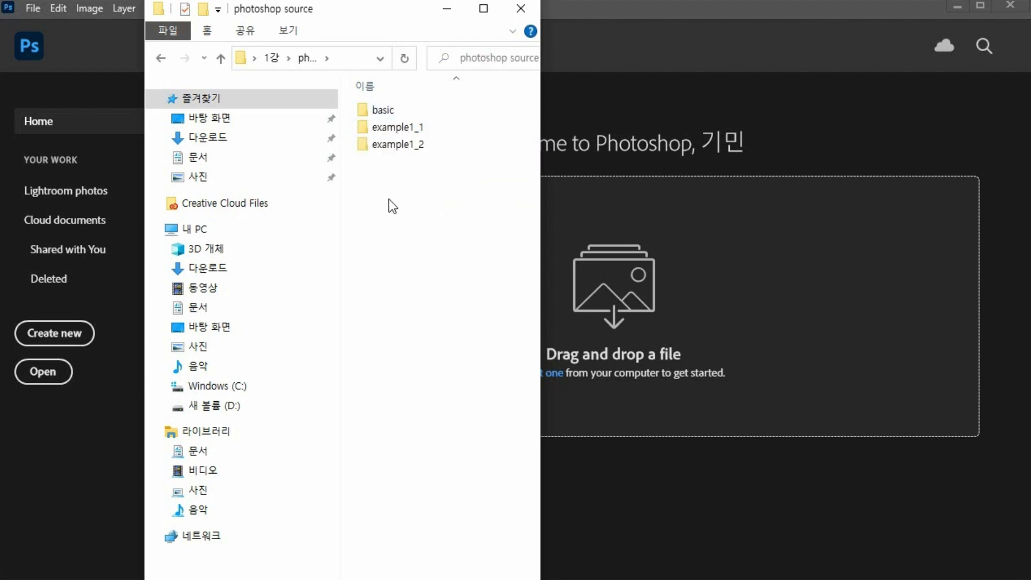
pyautogui.doubleClick(376, 110)
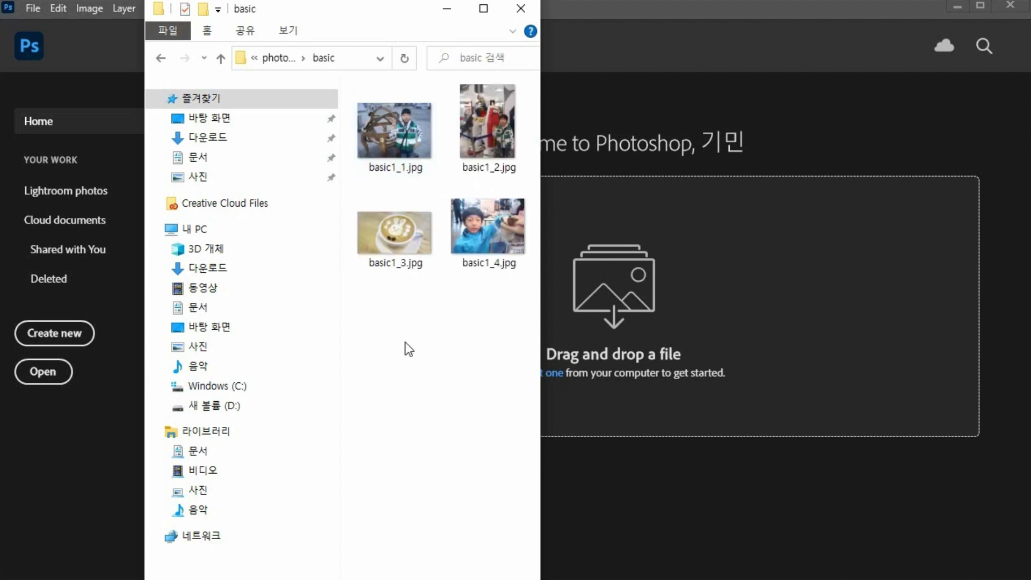
pyautogui.click(276, 57)
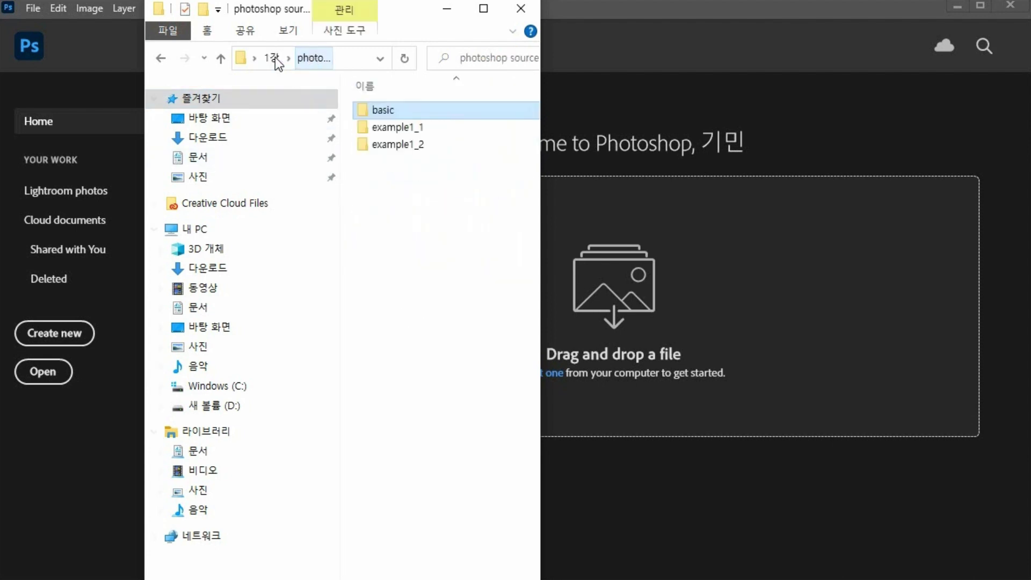
pyautogui.click(382, 221)
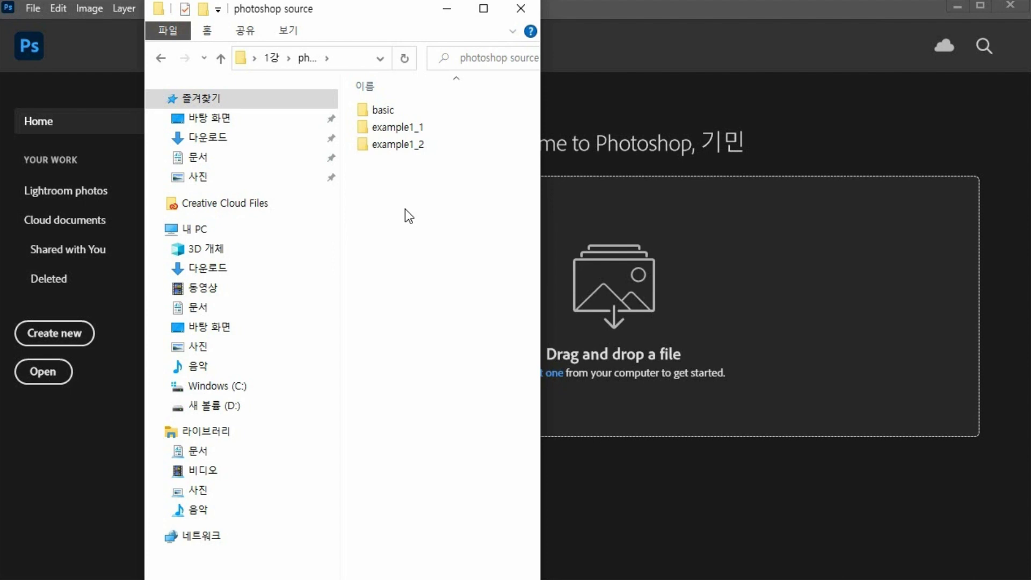
pyautogui.click(637, 6)
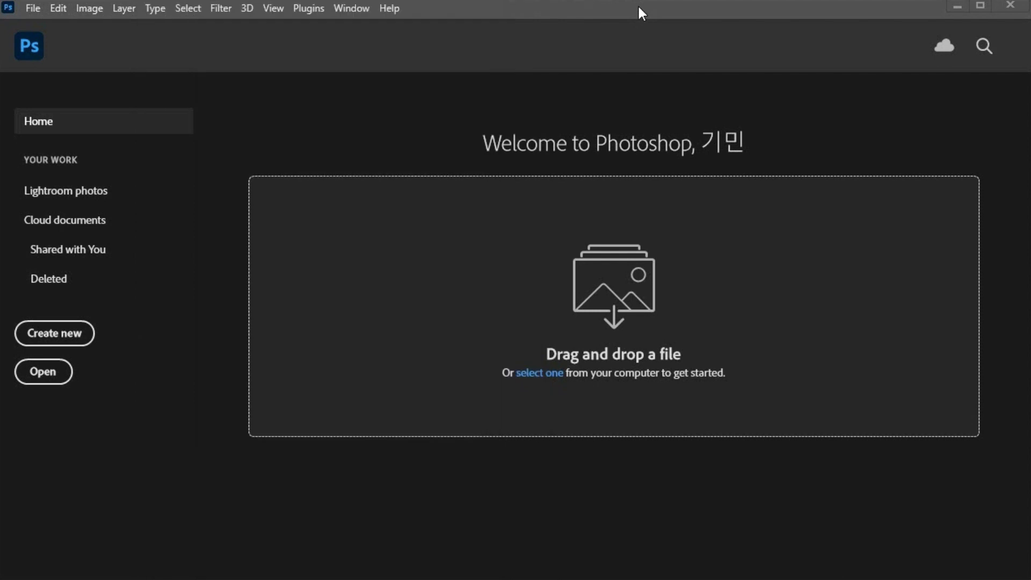
# Open the new document setup and examine the Photo, Print, Art & Illustration, Web, Mobile and Film & Video presets
pyautogui.click(70, 339)
pyautogui.moveTo(836, 133); pyautogui.dragTo(593, 10)
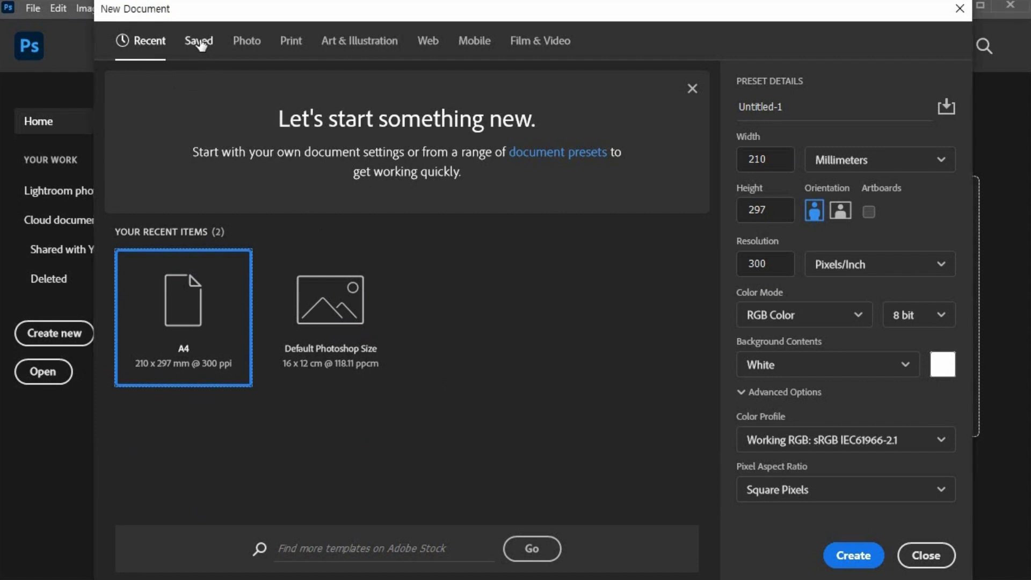
pyautogui.click(247, 46)
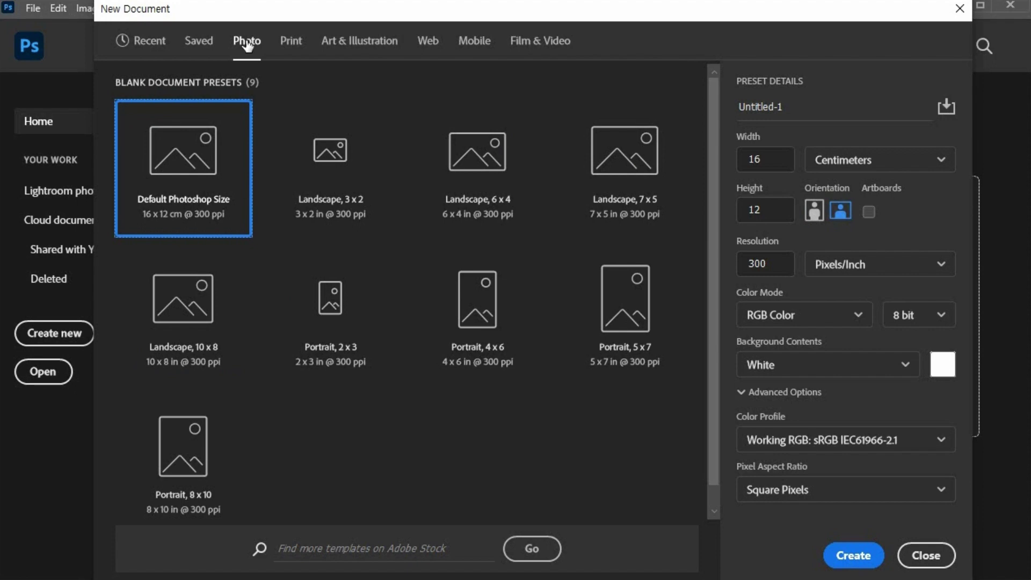
pyautogui.click(294, 46)
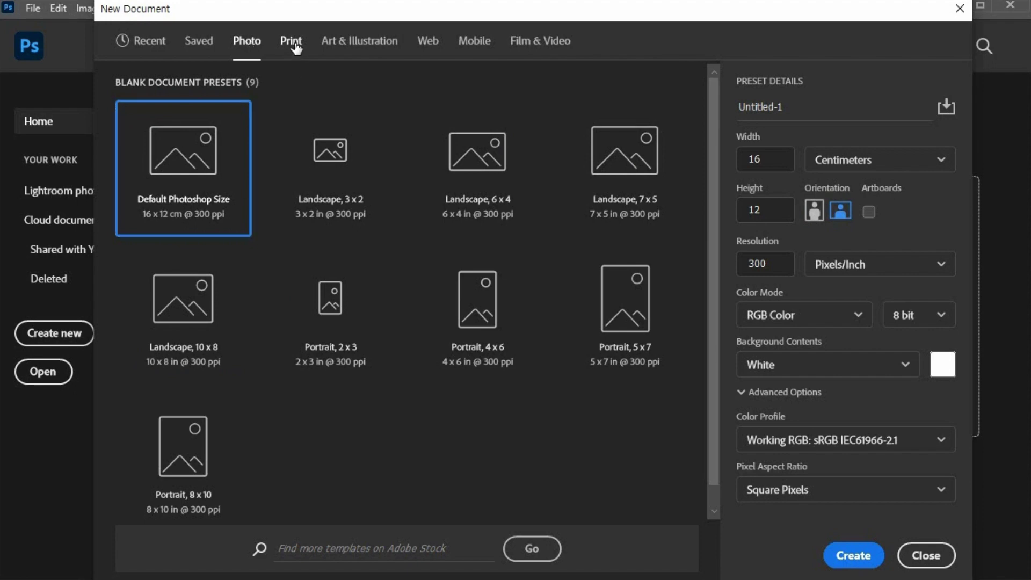
pyautogui.click(329, 44)
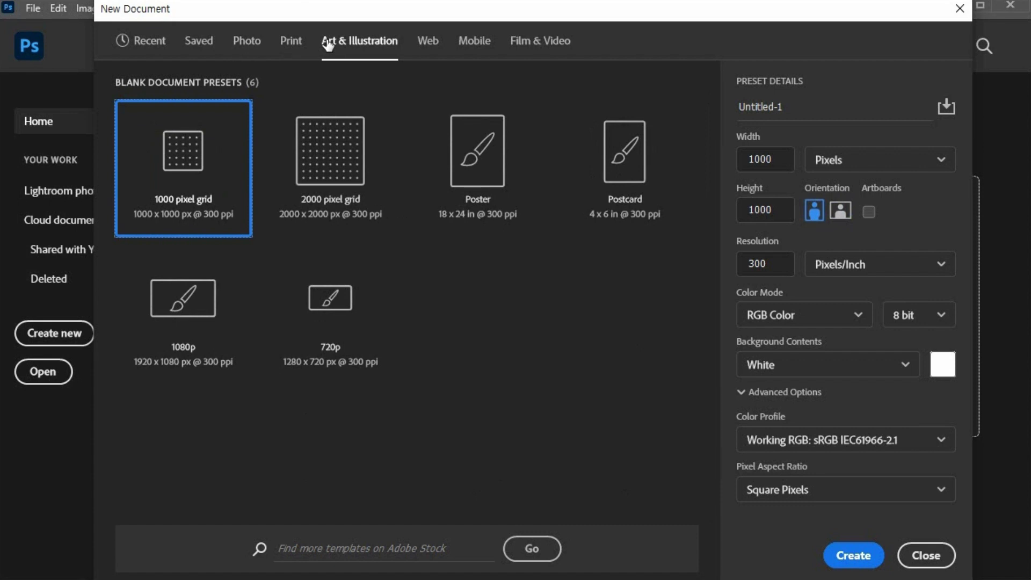
pyautogui.click(429, 44)
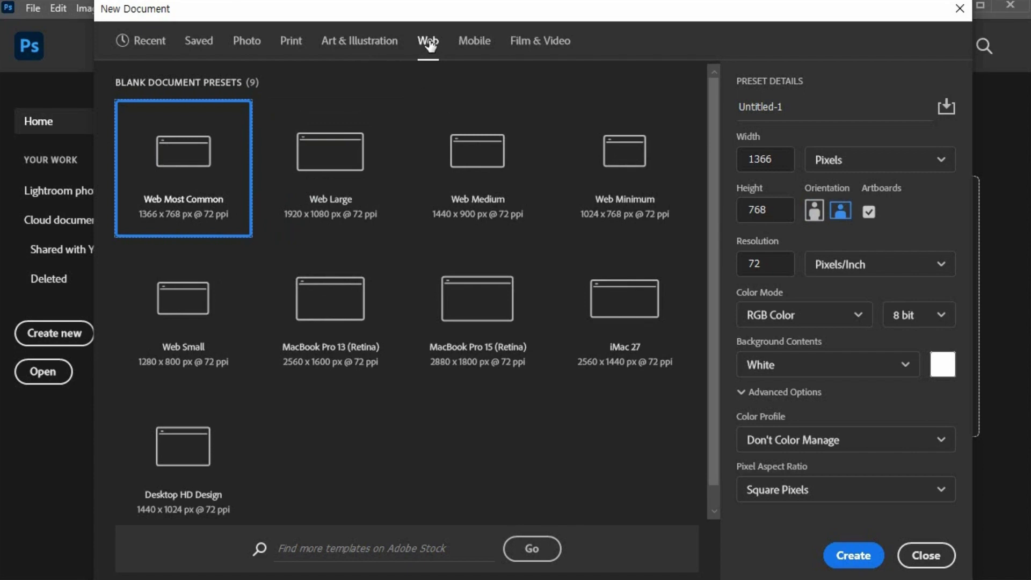
pyautogui.click(475, 43)
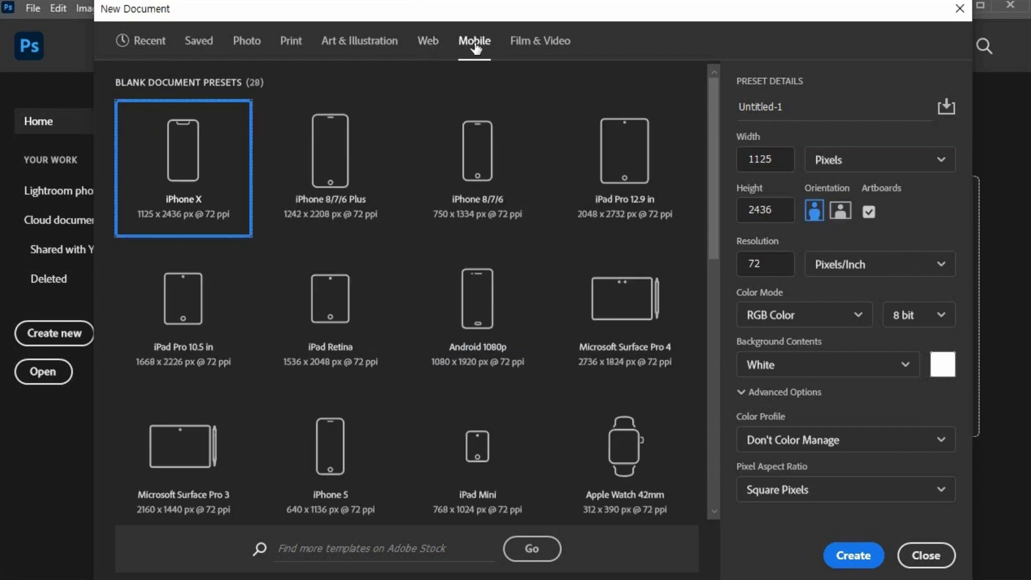
pyautogui.click(525, 43)
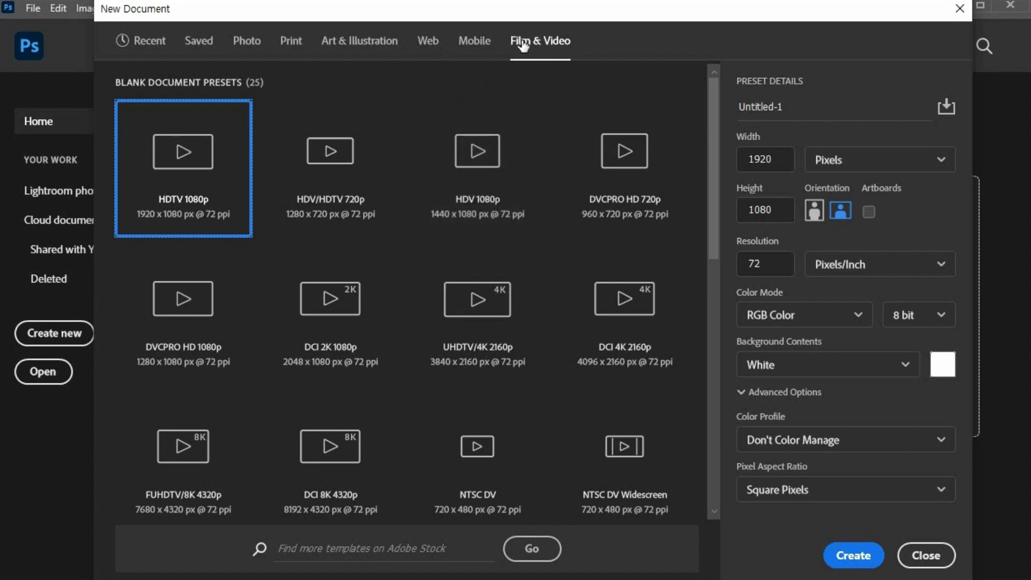
# Name the new document basic1 and choose the Web Minimum preset of 1024 x 768 px at 72 ppi
pyautogui.click(428, 43)
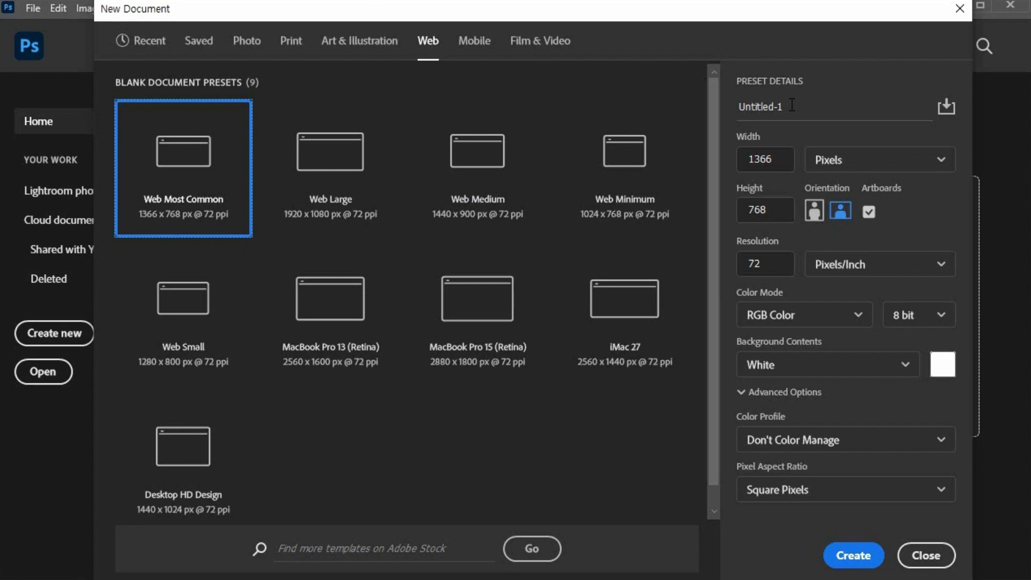
pyautogui.moveTo(792, 105); pyautogui.dragTo(734, 110)
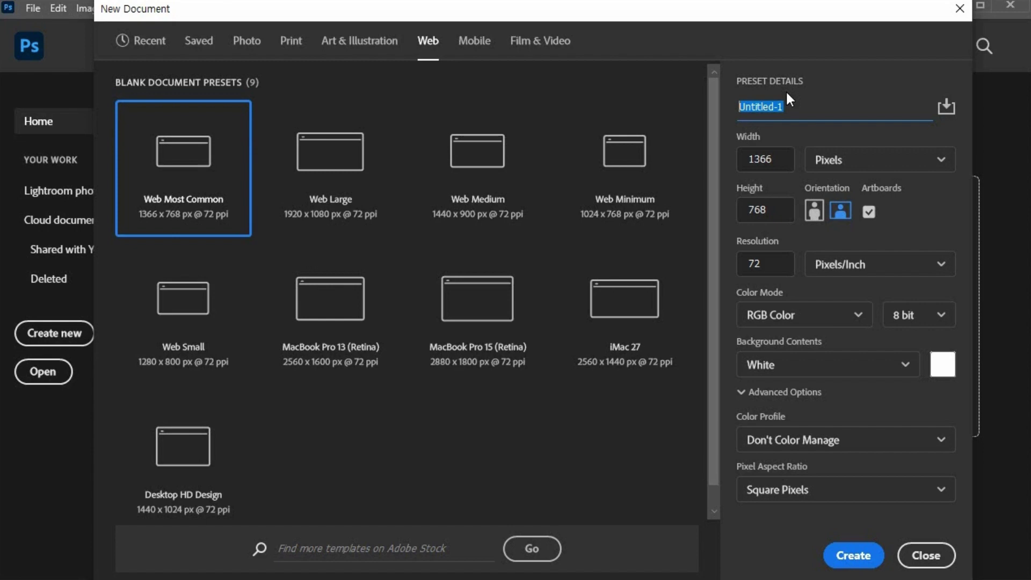
pyautogui.write('basic1')
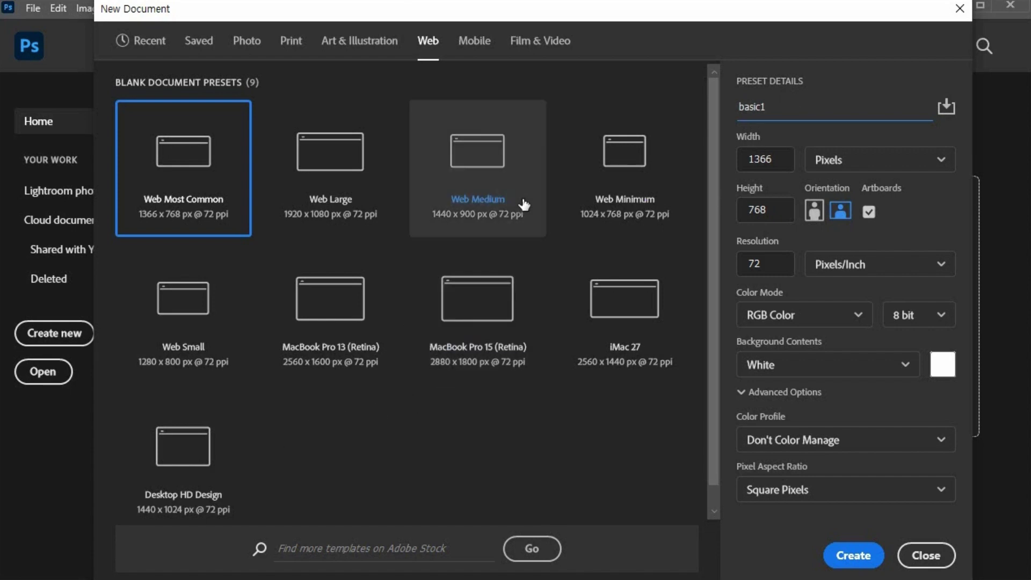
pyautogui.click(626, 158)
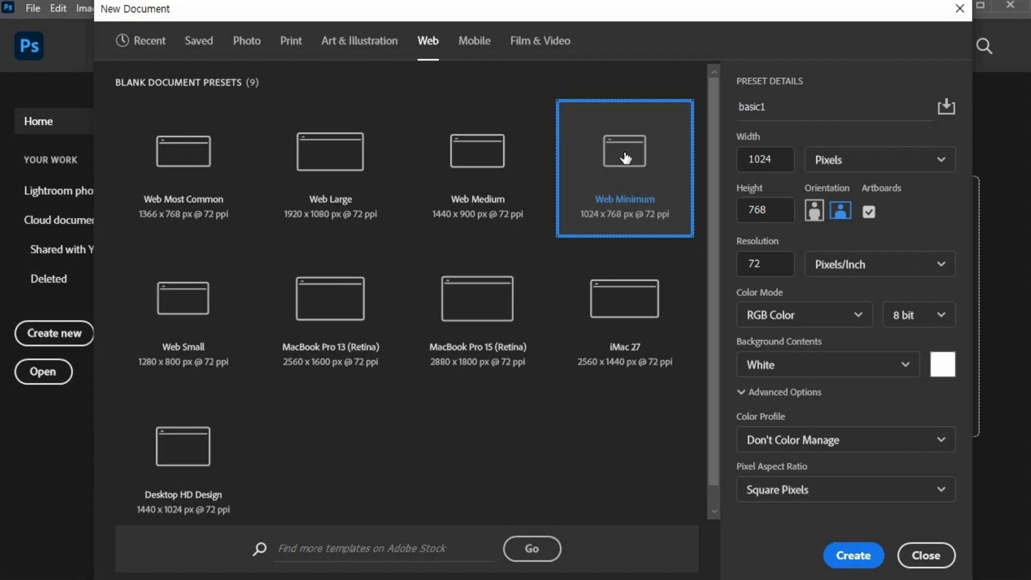
# Review the unit options for width and resolution, keeping Pixels and Pixels/Inch
pyautogui.click(858, 166)
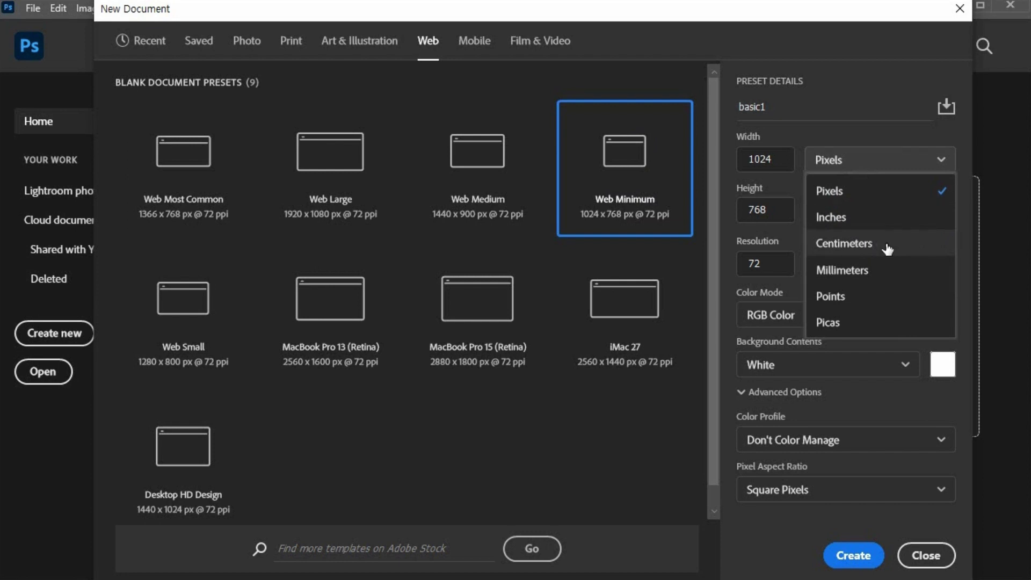
pyautogui.click(877, 196)
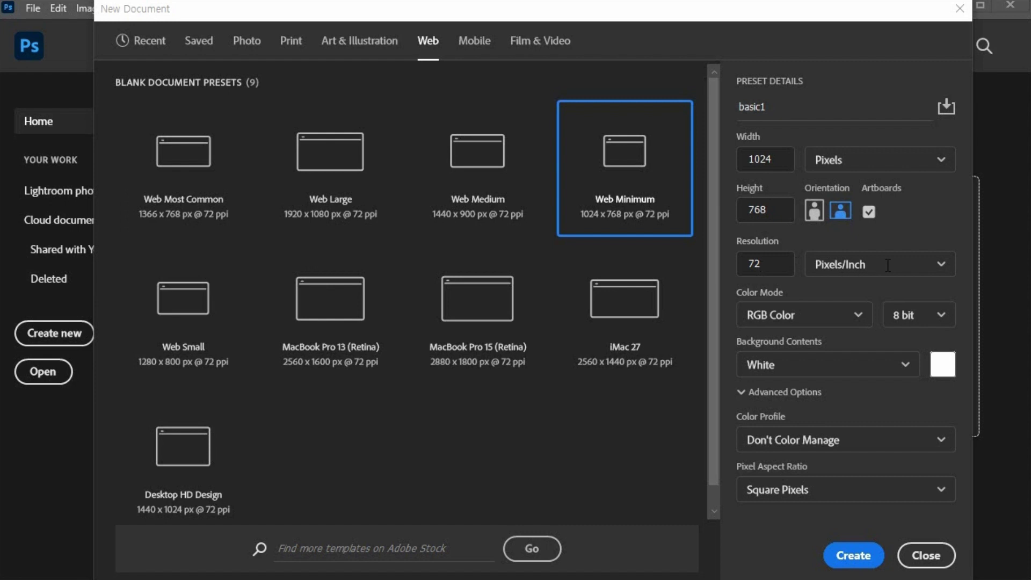
pyautogui.click(919, 271)
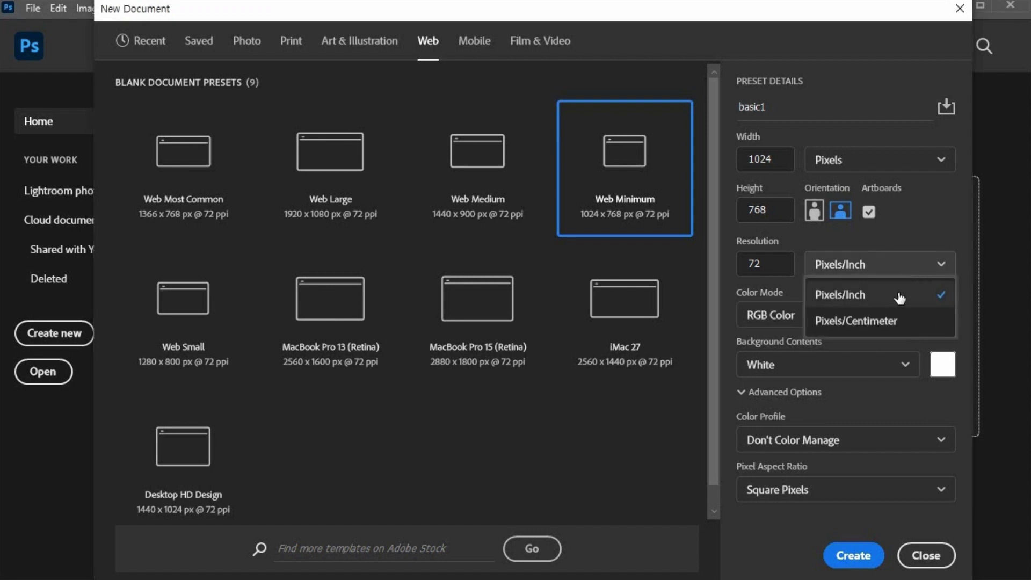
pyautogui.click(893, 241)
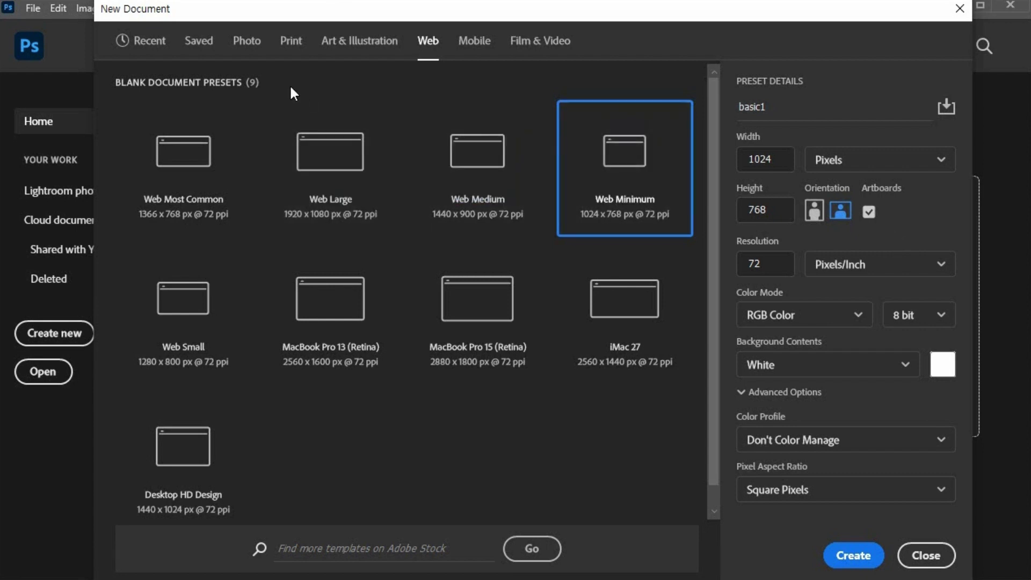
# Examine the Print presets for comparison and return to the Web Minimum preset
pyautogui.click(291, 40)
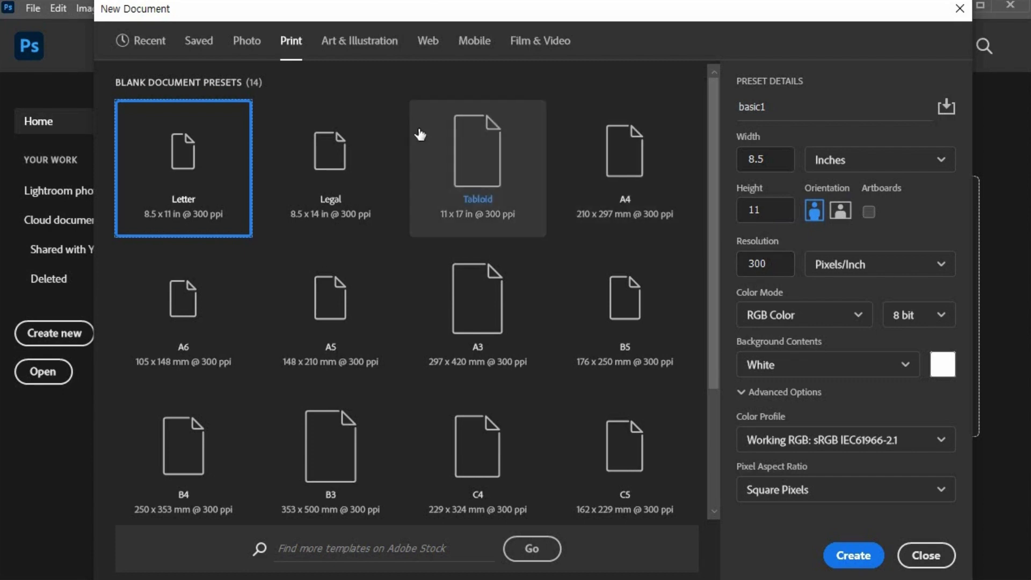
pyautogui.click(426, 43)
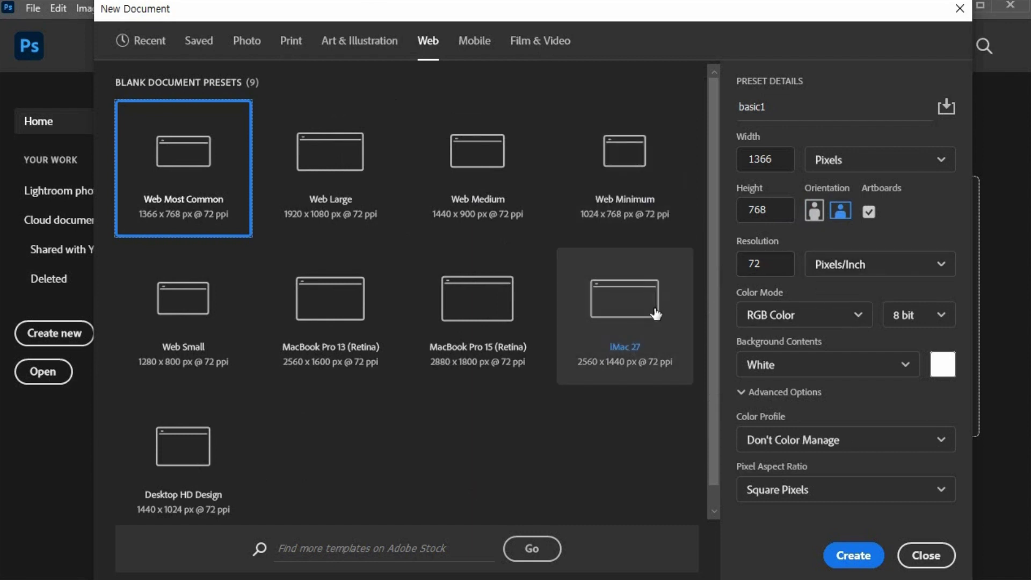
pyautogui.click(631, 164)
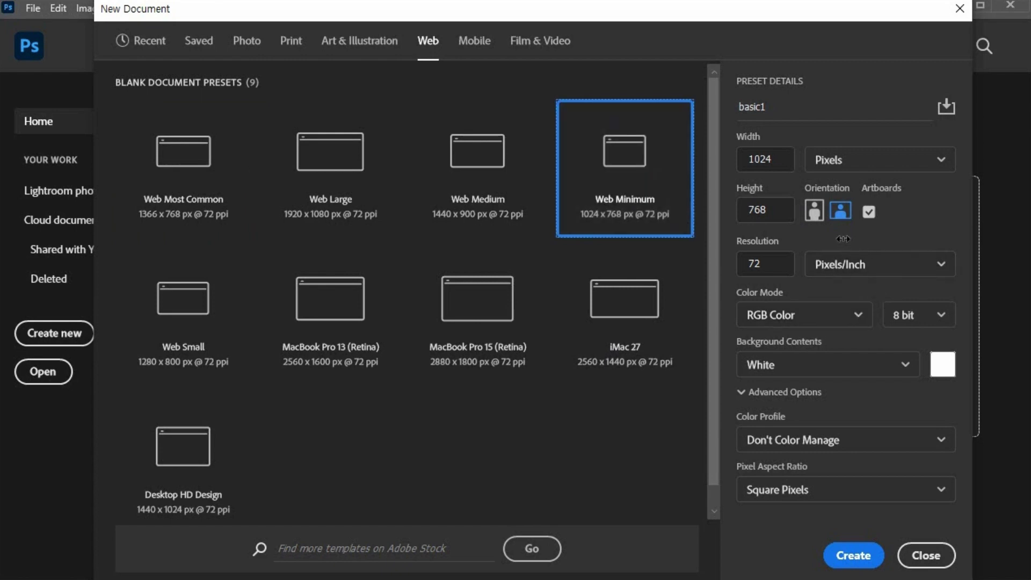
# Switch the document orientation to portrait and back to landscape, and turn off artboards
pyautogui.click(815, 214)
pyautogui.click(841, 213)
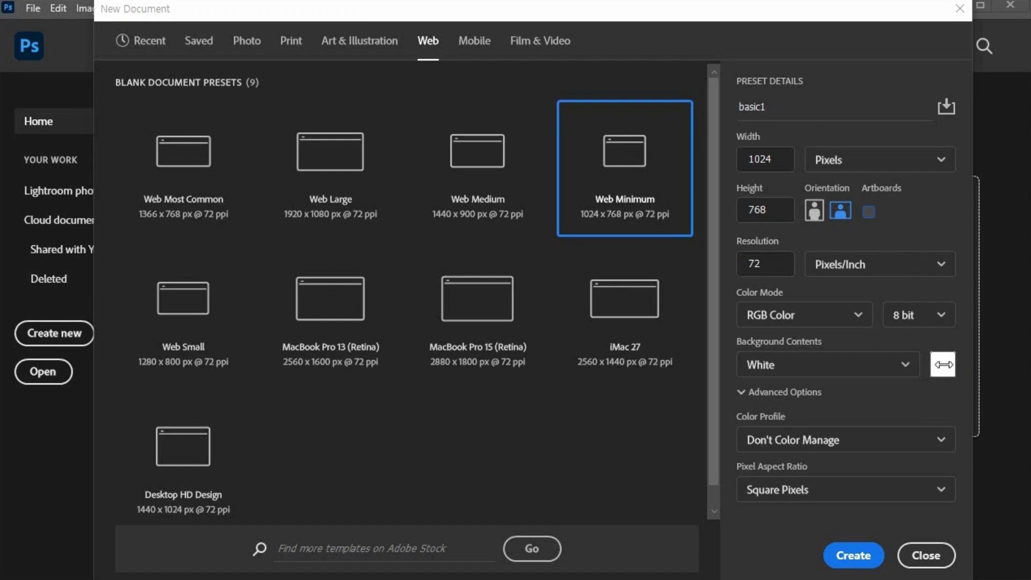
# Review the custom background color picker and the Background Contents options, and leave the new document setup without creating a document
pyautogui.click(945, 368)
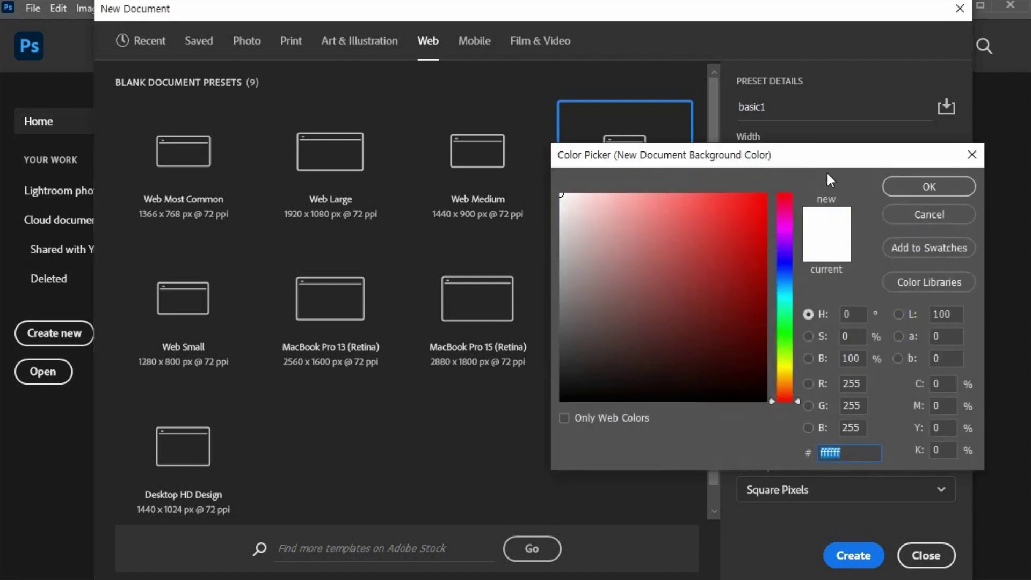
pyautogui.moveTo(832, 156); pyautogui.dragTo(581, 168)
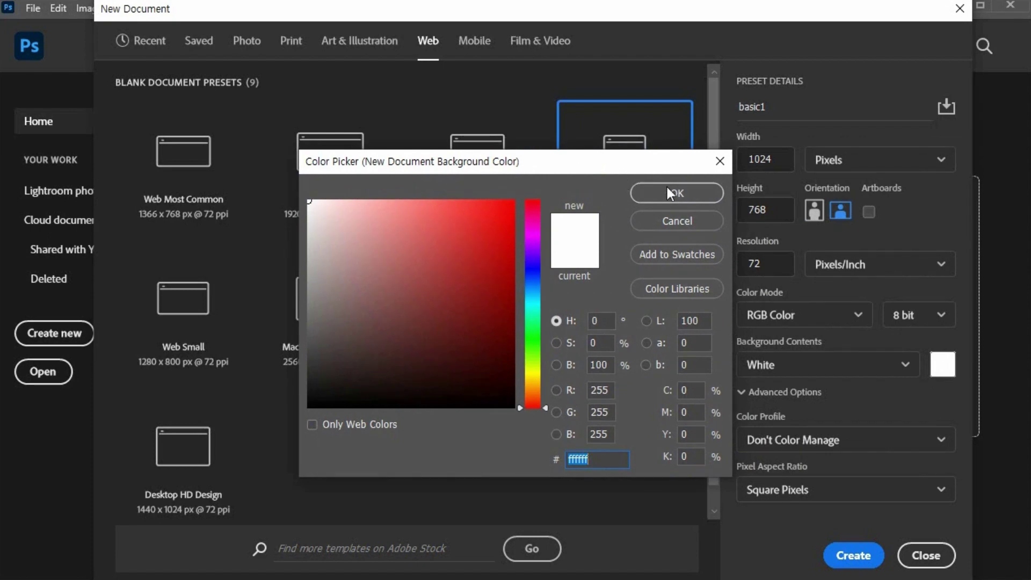
pyautogui.click(676, 221)
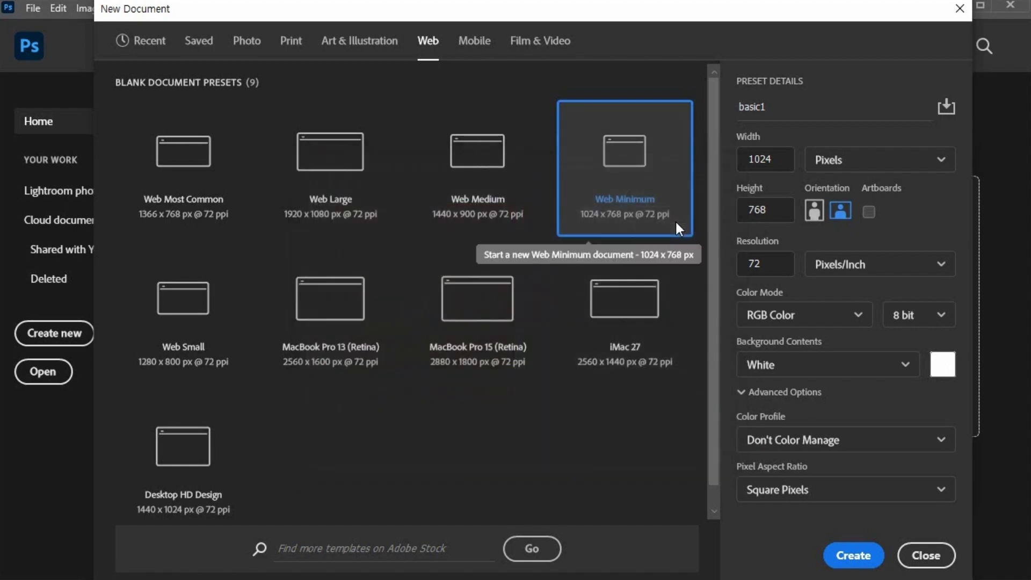
pyautogui.click(867, 370)
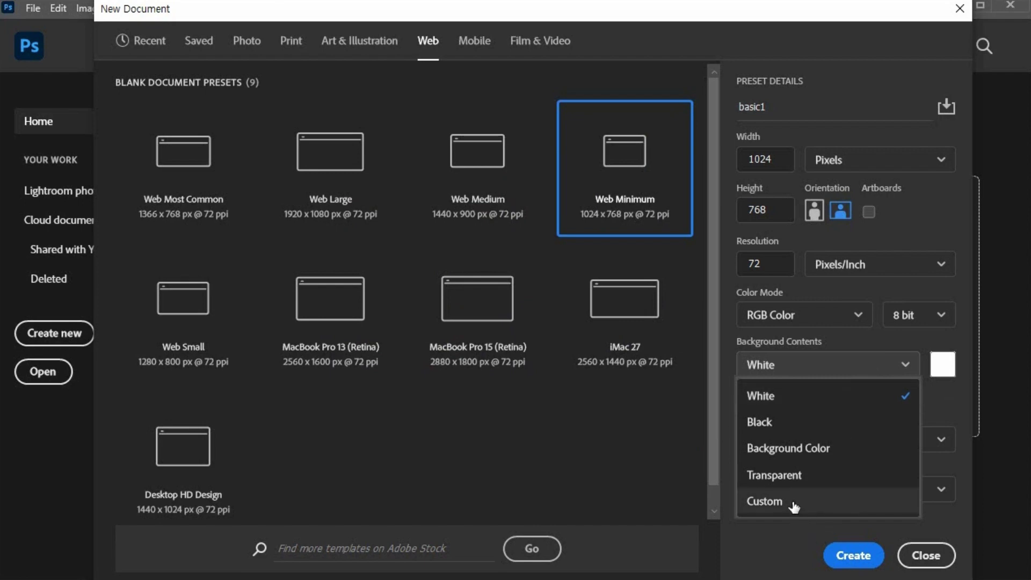
pyautogui.click(931, 556)
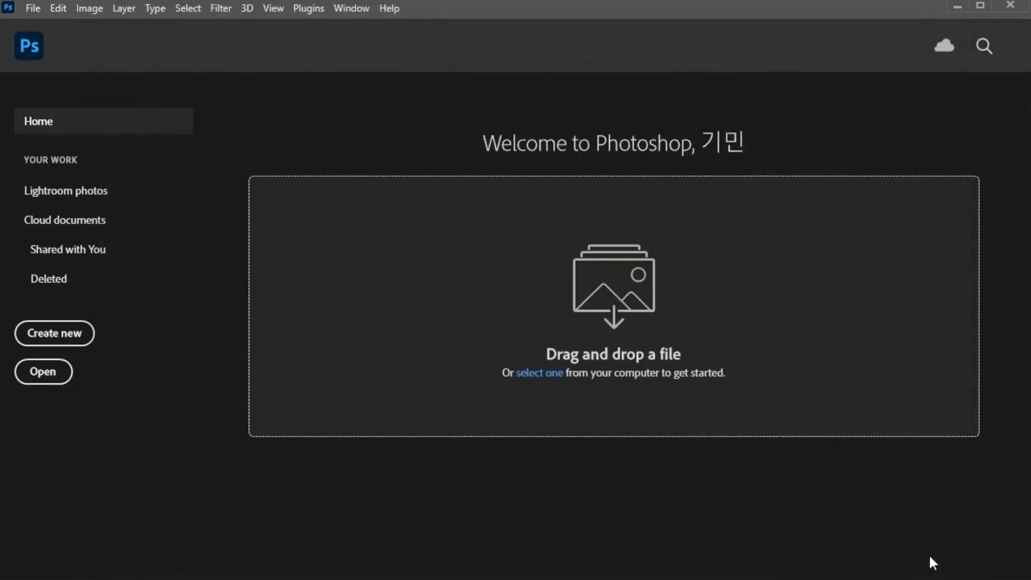
# Start a new document with the Web Minimum preset of 1024 x 768 px at 72 ppi and name it basic1
pyautogui.click(65, 336)
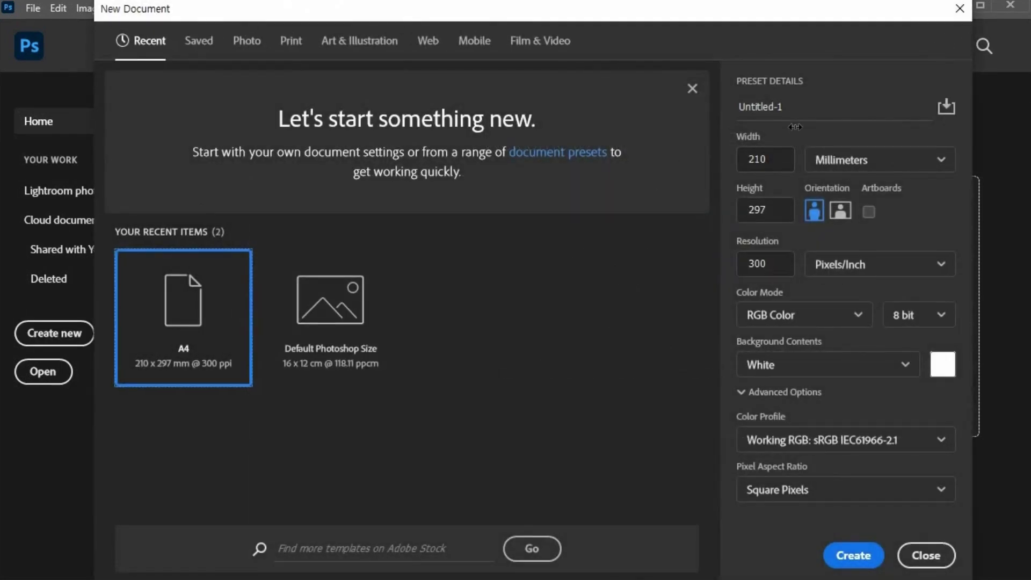
pyautogui.click(427, 46)
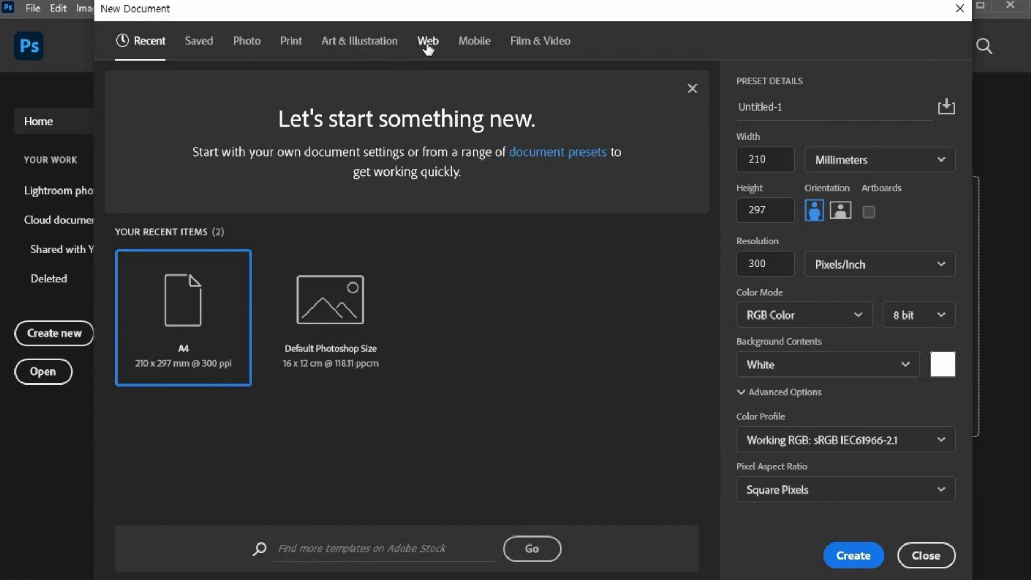
pyautogui.click(630, 160)
pyautogui.click(805, 107)
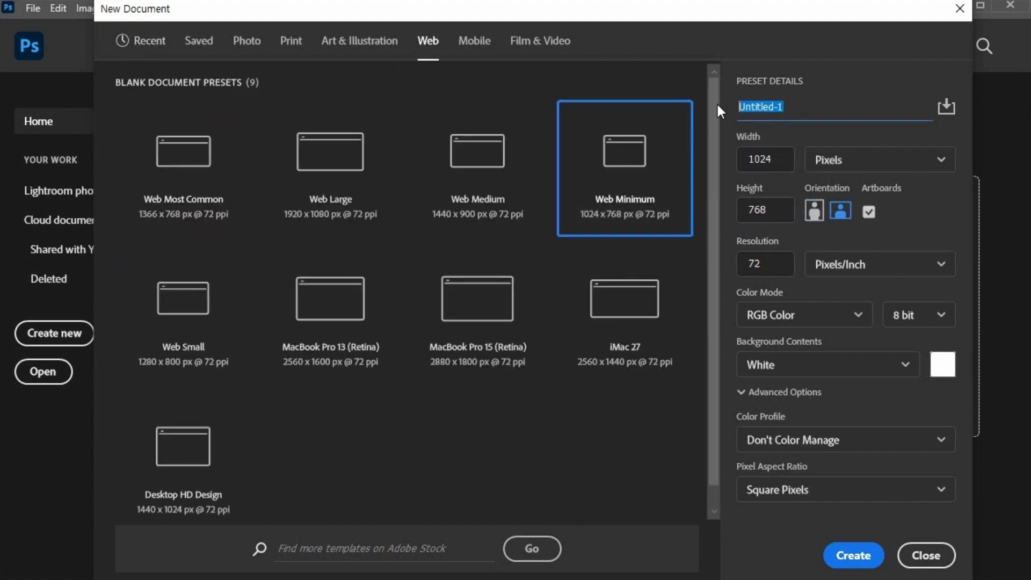
pyautogui.write('basic1')
pyautogui.click(965, 427)
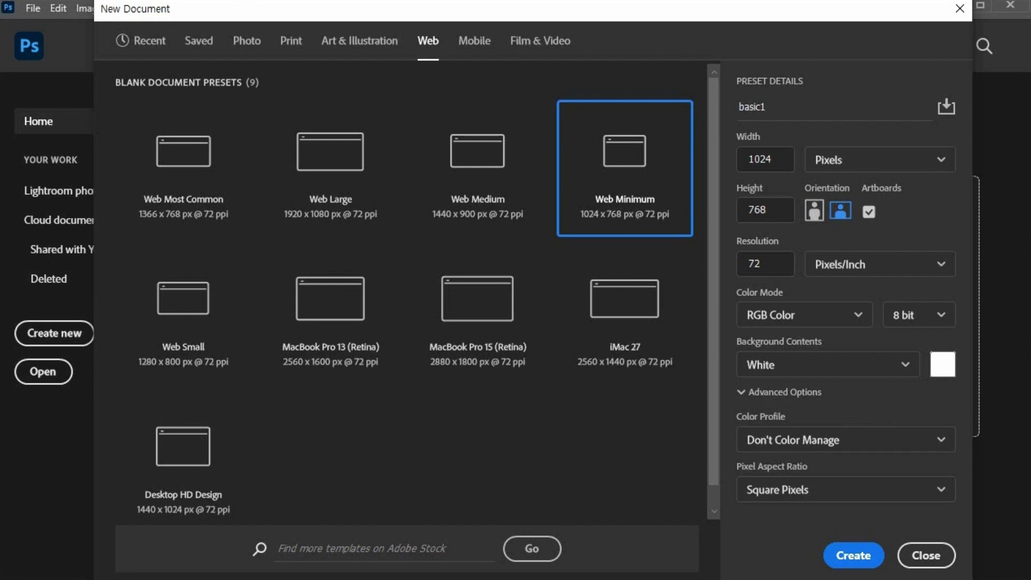
# Review the color profile options, keeping Don't Color Manage, and create the basic1 document with artboards turned off
pyautogui.click(741, 398)
pyautogui.click(741, 398)
pyautogui.click(741, 398)
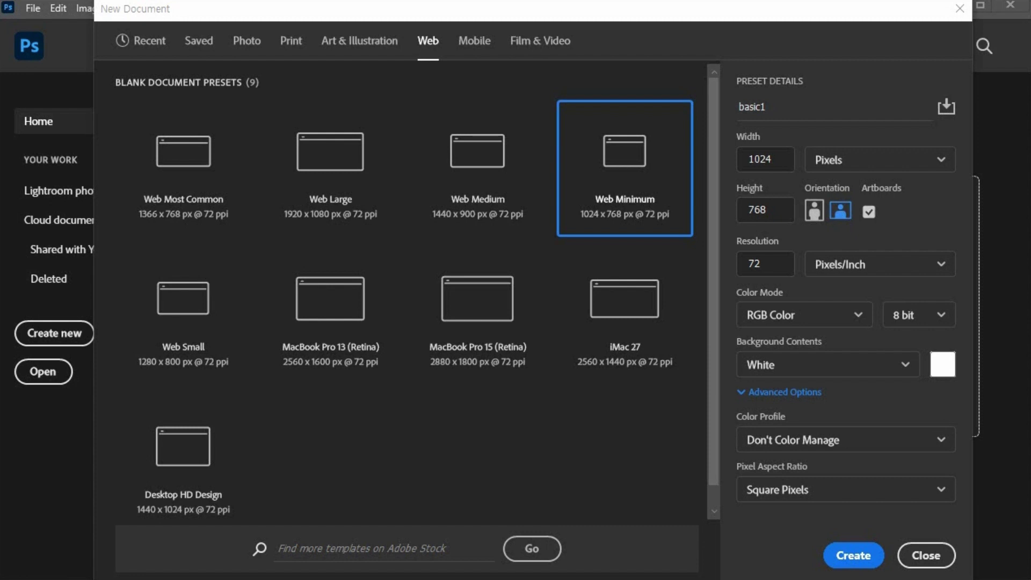
pyautogui.click(889, 446)
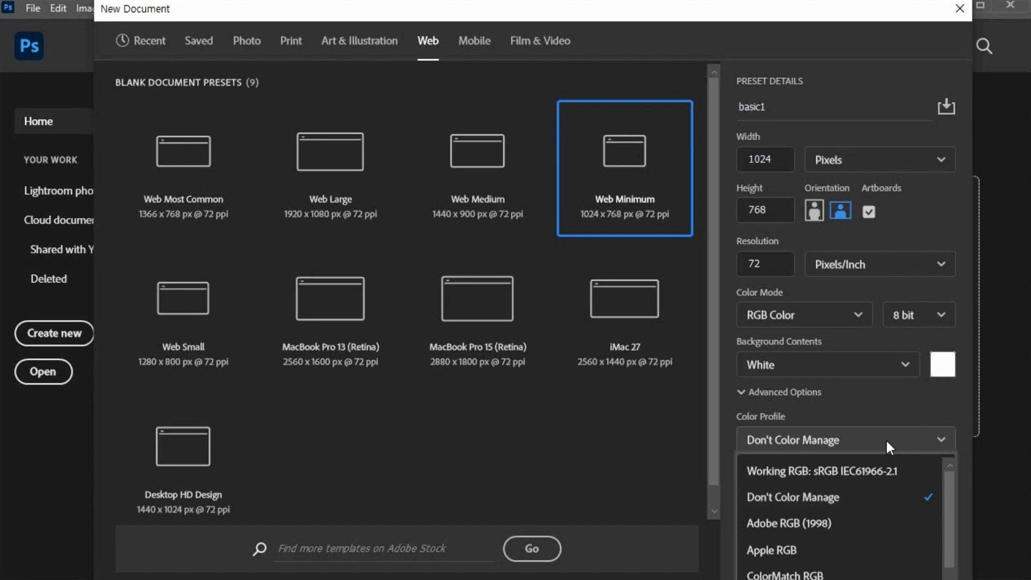
pyautogui.click(885, 438)
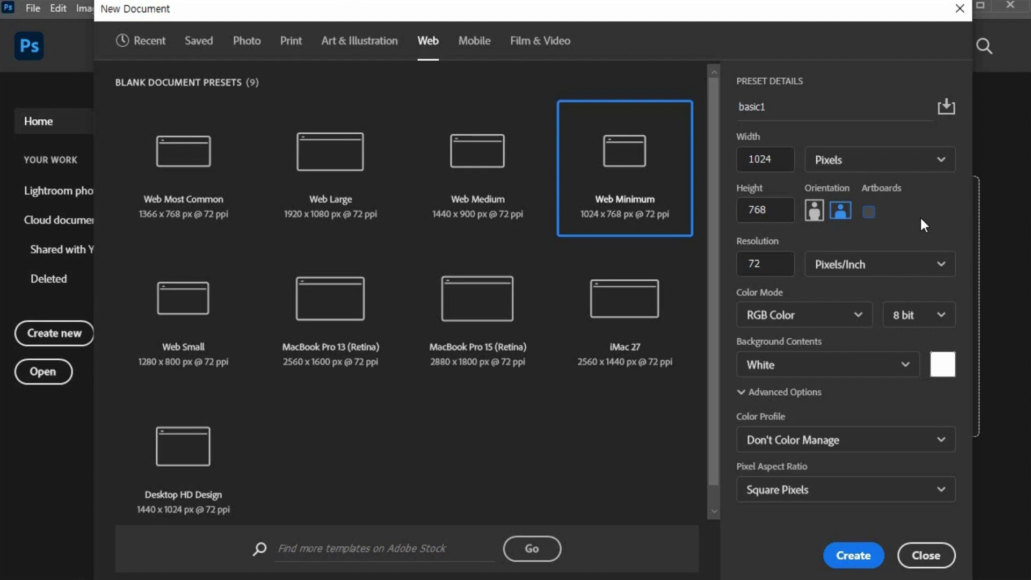
pyautogui.click(856, 559)
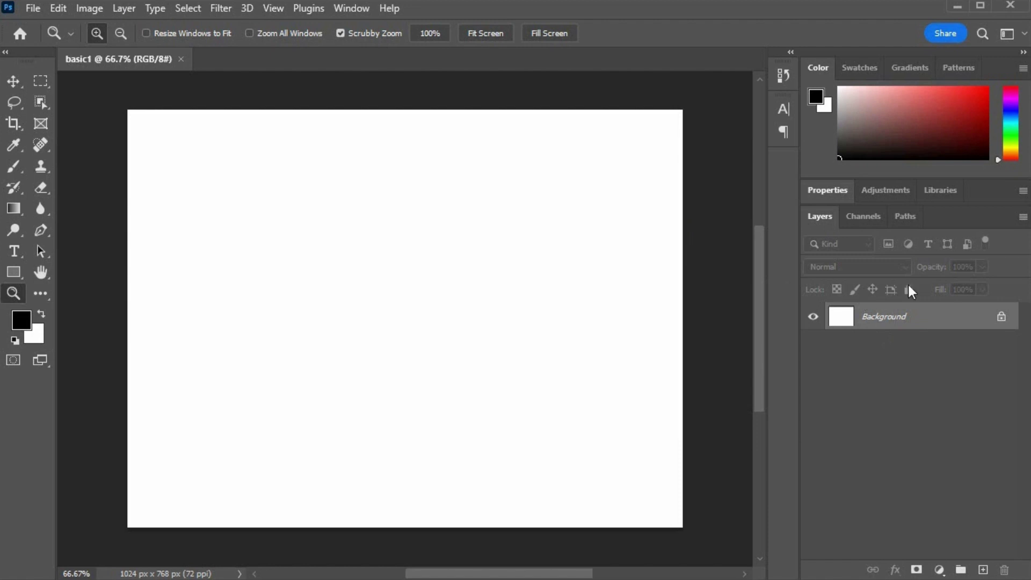
# Start another new document at 1024 x 768 px and 72 ppi, and name it basic2
pyautogui.click(27, 9)
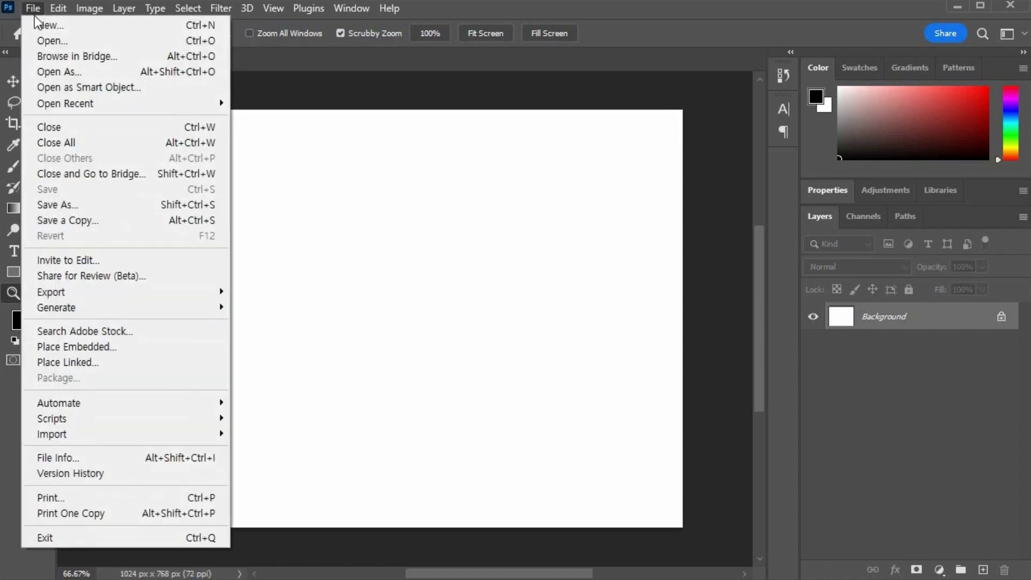
pyautogui.click(99, 27)
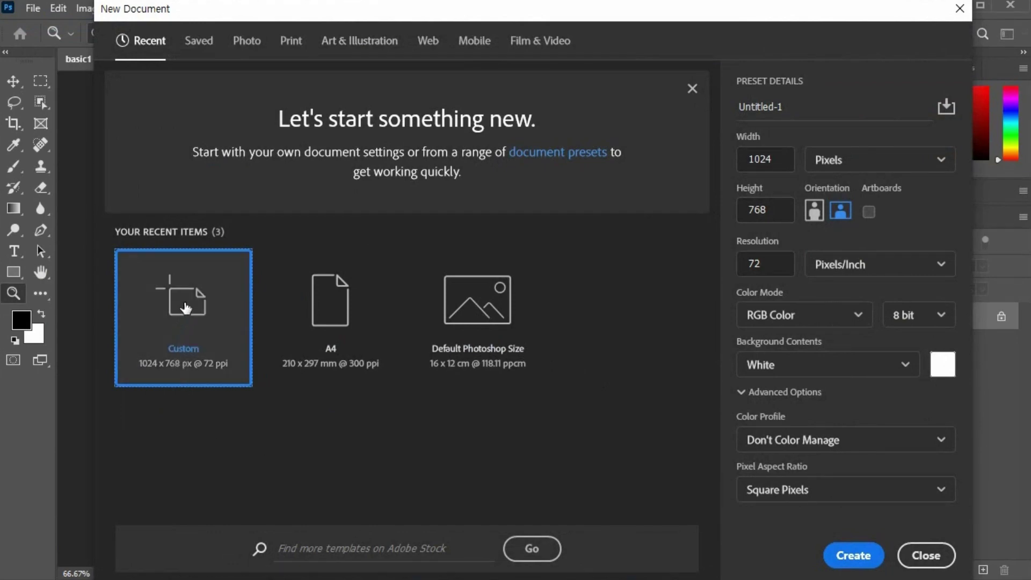
pyautogui.click(827, 112)
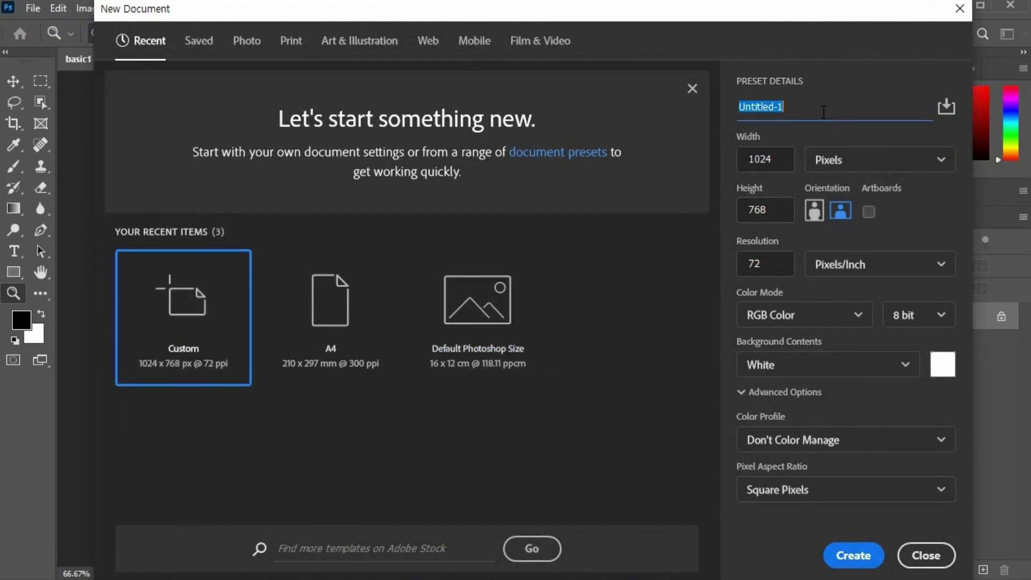
pyautogui.write('bsi')
pyautogui.press('BackSpace')
pyautogui.press('BackSpace')
pyautogui.write('asic2')
# Set the background contents of basic2 to Transparent and create the document
pyautogui.click(870, 367)
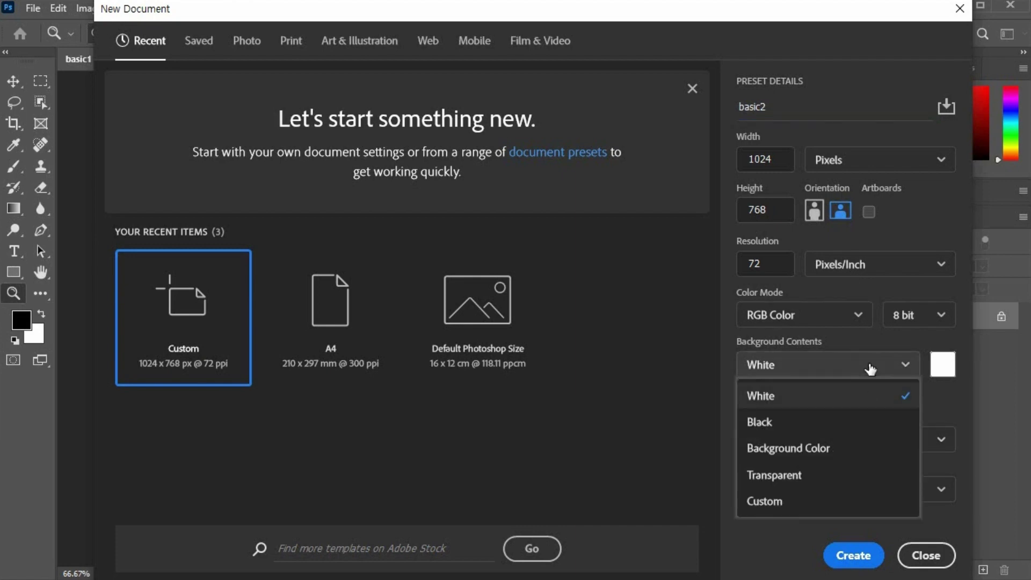
pyautogui.click(835, 476)
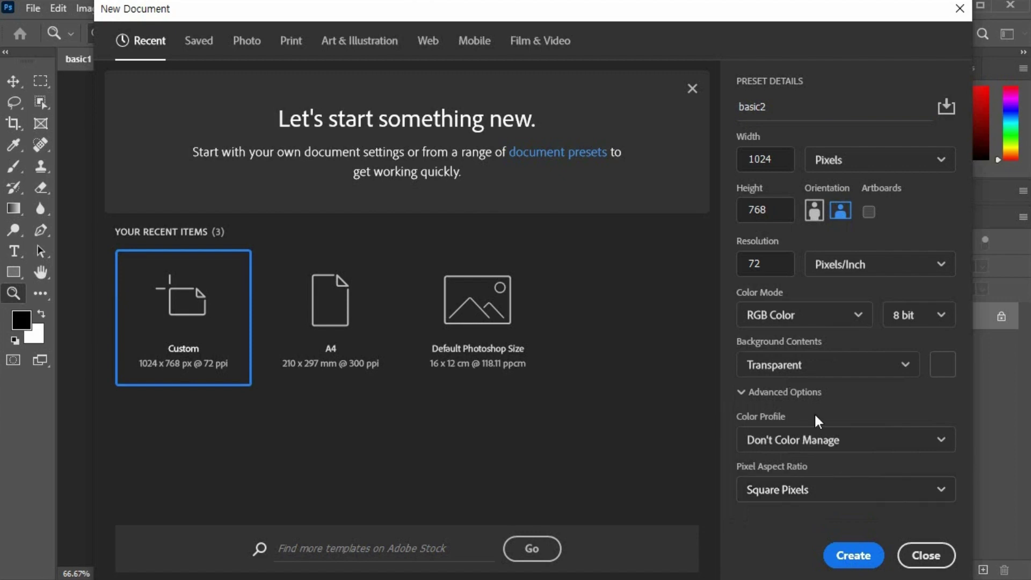
pyautogui.click(855, 557)
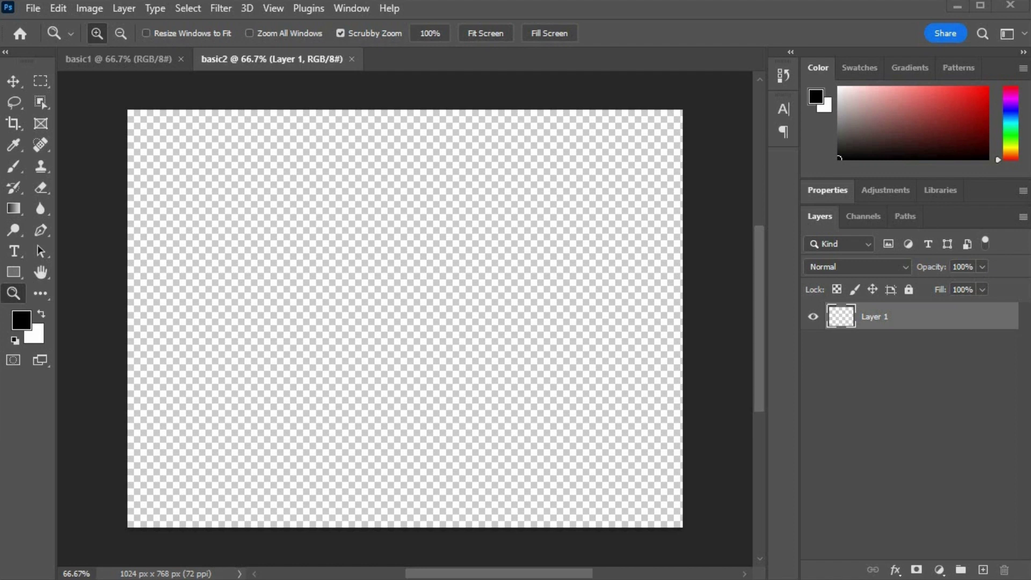
# Look over the list of available panels and activate the Rectangular Marquee tool to view its options
pyautogui.click(351, 10)
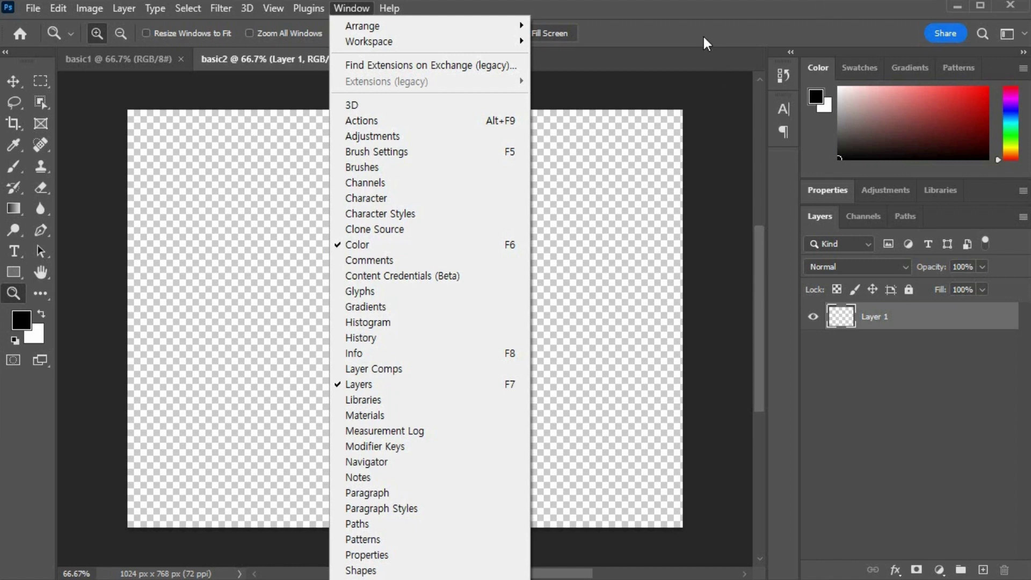
pyautogui.press('Escape')
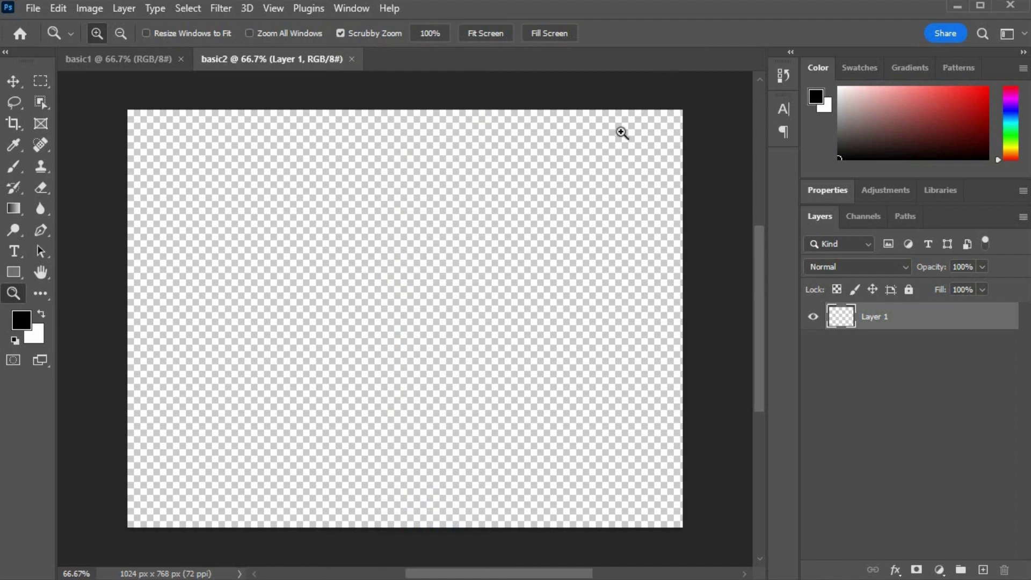
pyautogui.click(39, 84)
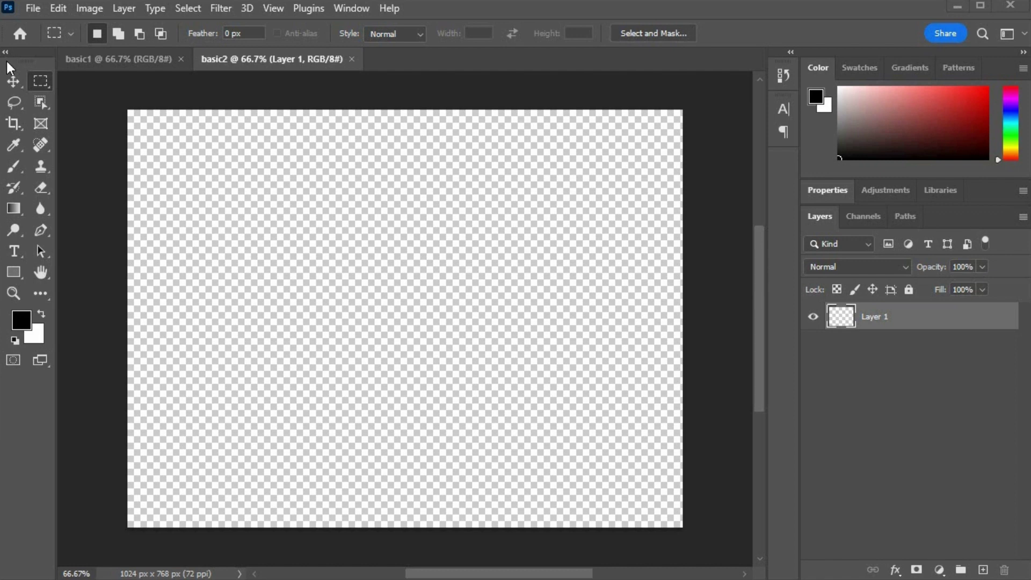
# Choose Edit Toolbar and examine its tool preset picker, including the new preset dialog and preset options, without saving a preset
pyautogui.click(38, 295)
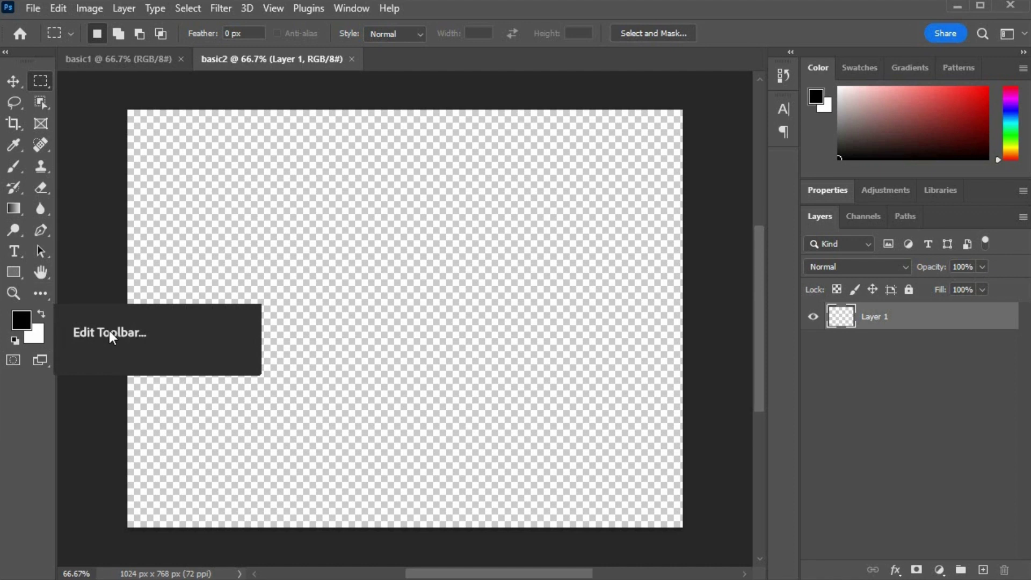
pyautogui.click(139, 333)
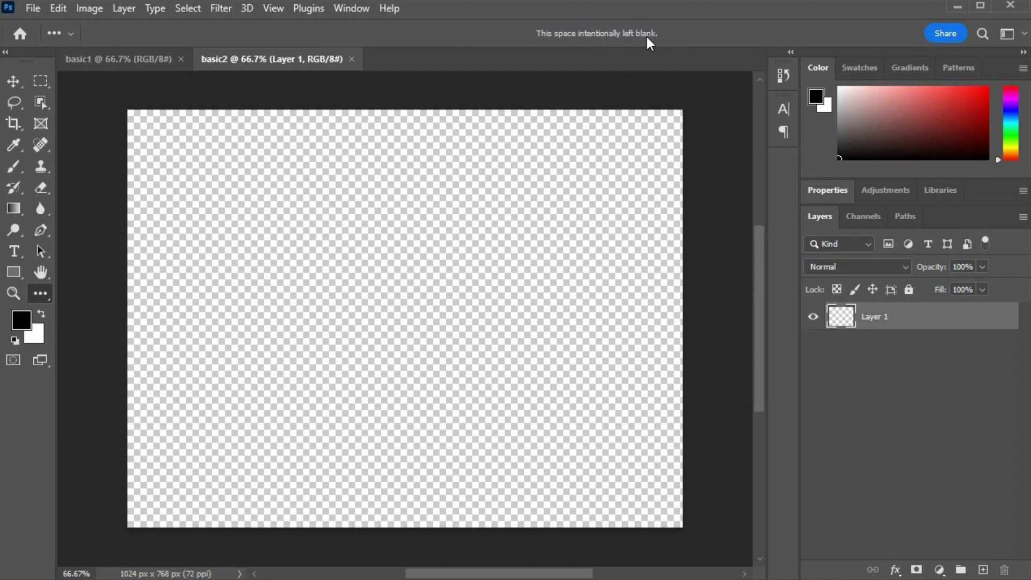
pyautogui.click(71, 34)
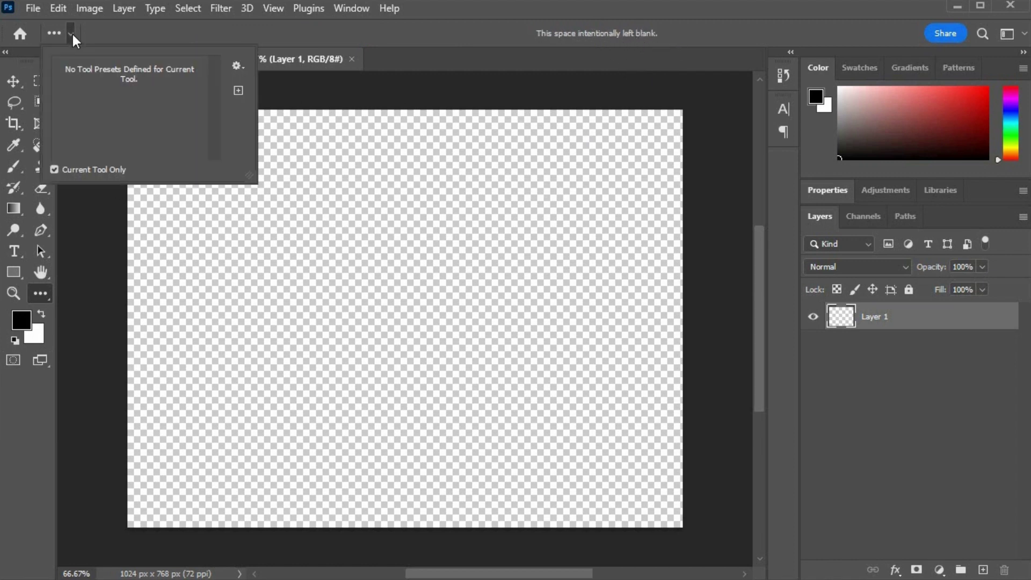
pyautogui.click(238, 91)
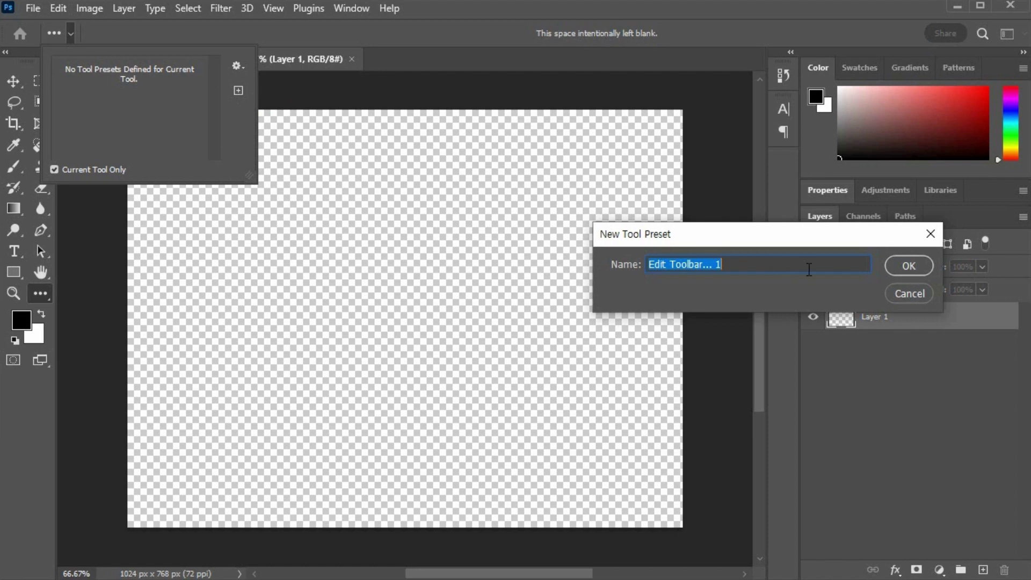
pyautogui.click(905, 294)
pyautogui.click(236, 66)
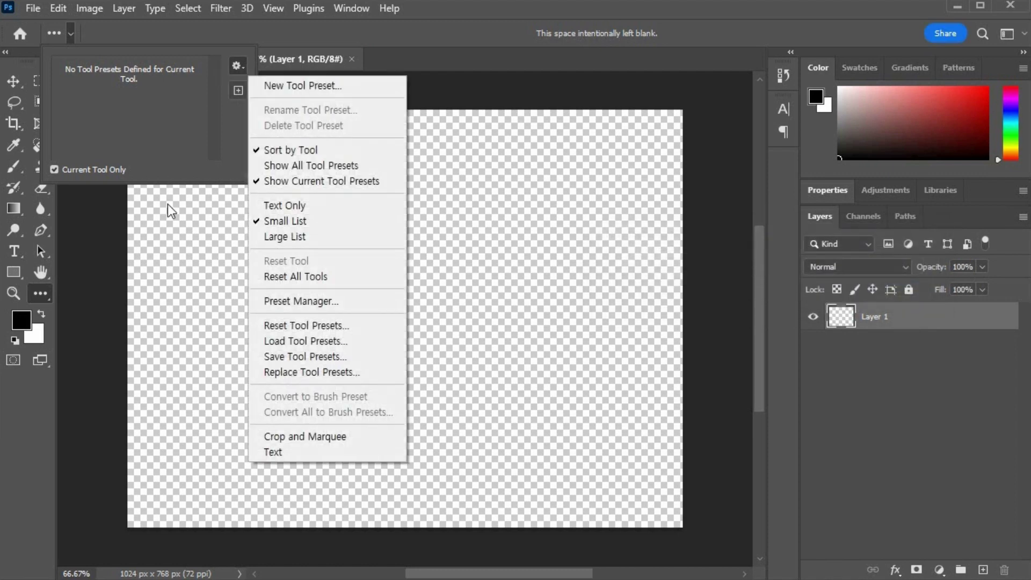
pyautogui.click(153, 289)
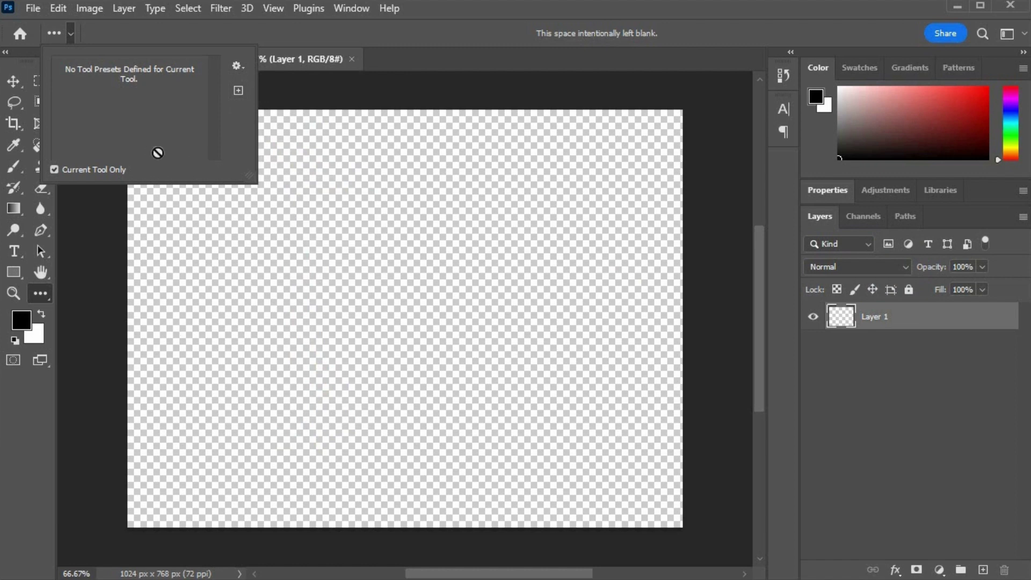
pyautogui.click(111, 246)
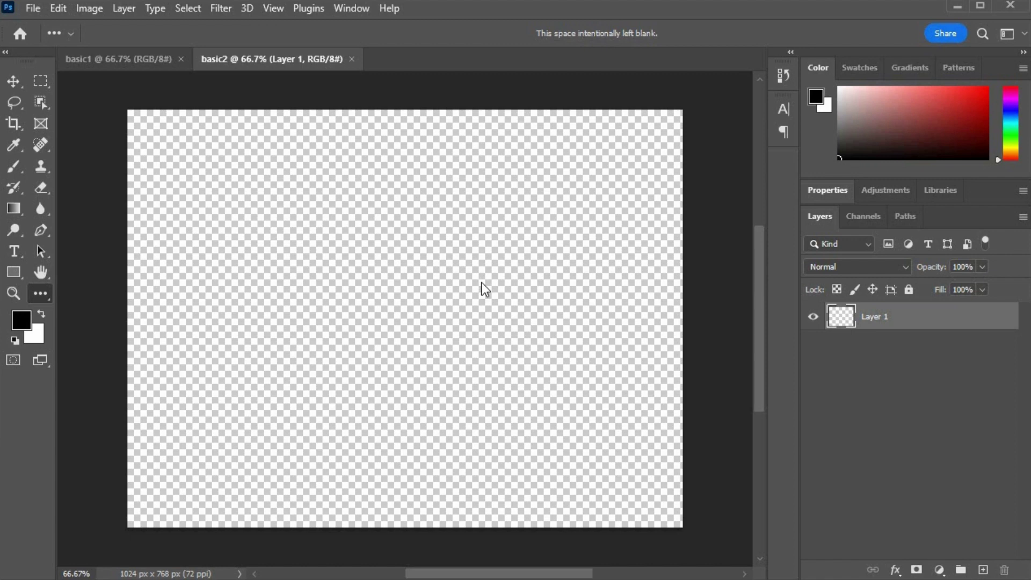
# Close the basic2 and basic1 documents and open example1_1.jpg from the example1_1 complete folder
pyautogui.click(352, 59)
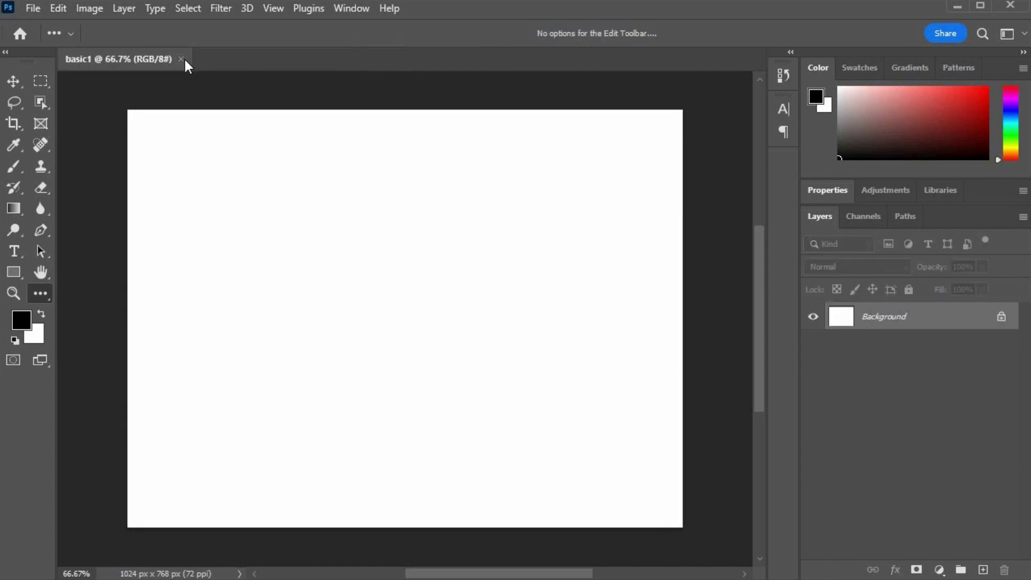
pyautogui.click(181, 59)
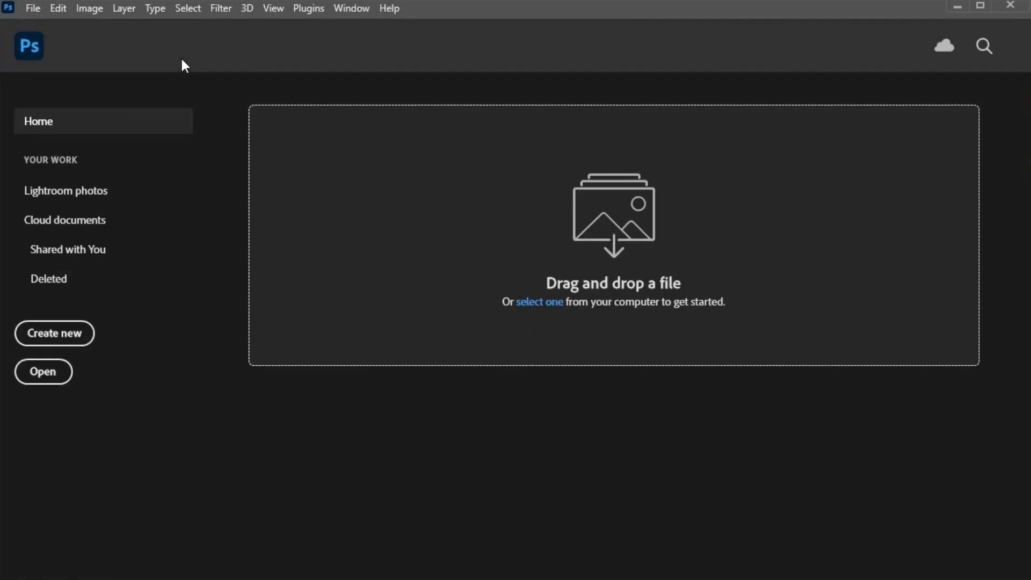
pyautogui.click(42, 373)
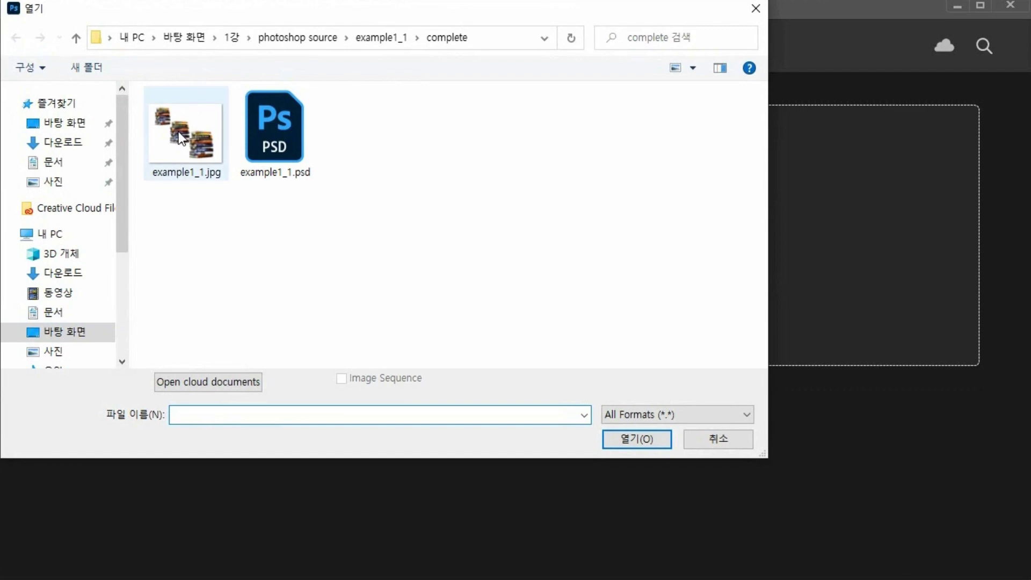
pyautogui.doubleClick(188, 143)
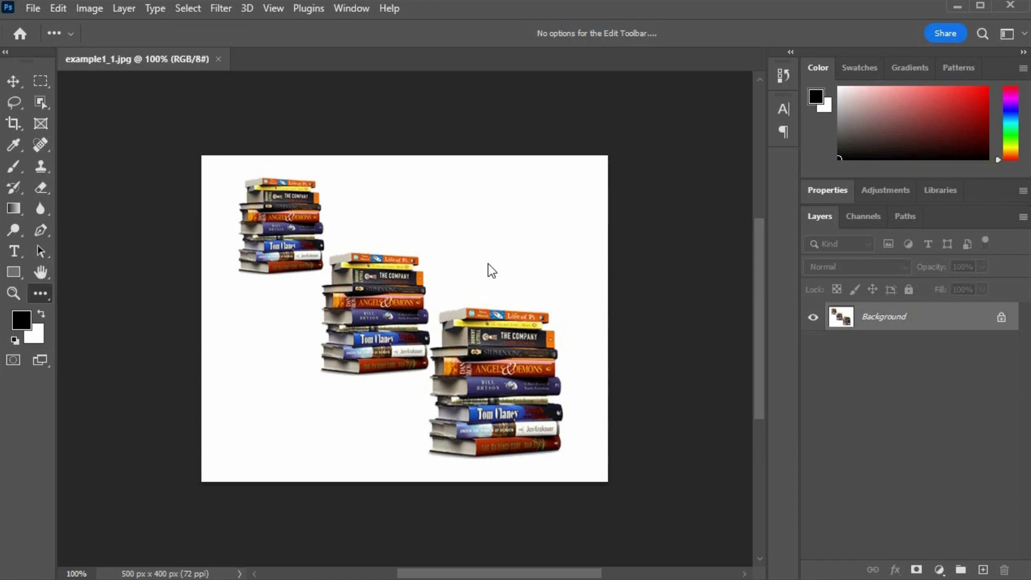
# Check which panels can be shown in the workspace while the book stack image is open
pyautogui.click(345, 9)
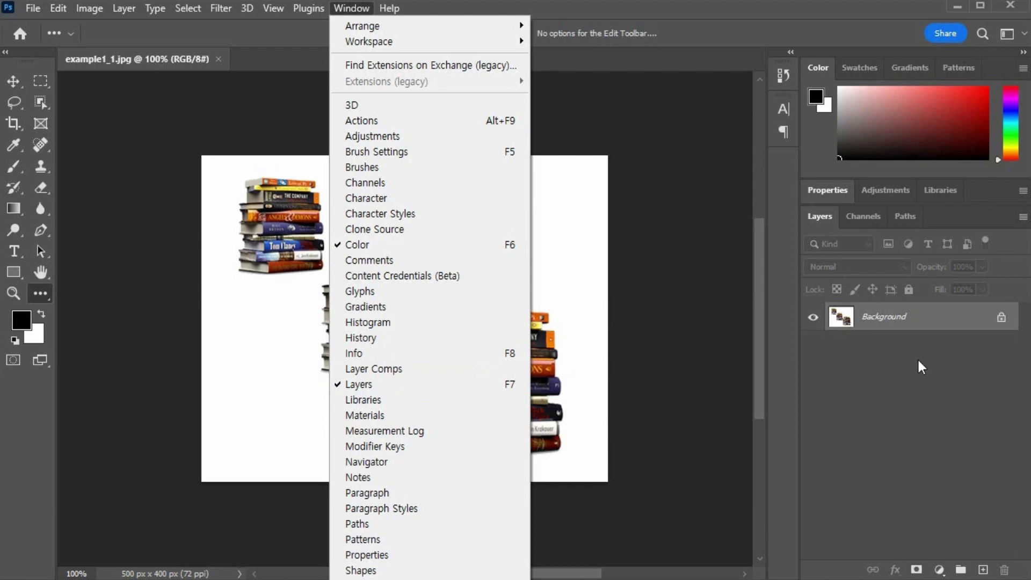
pyautogui.press('Escape')
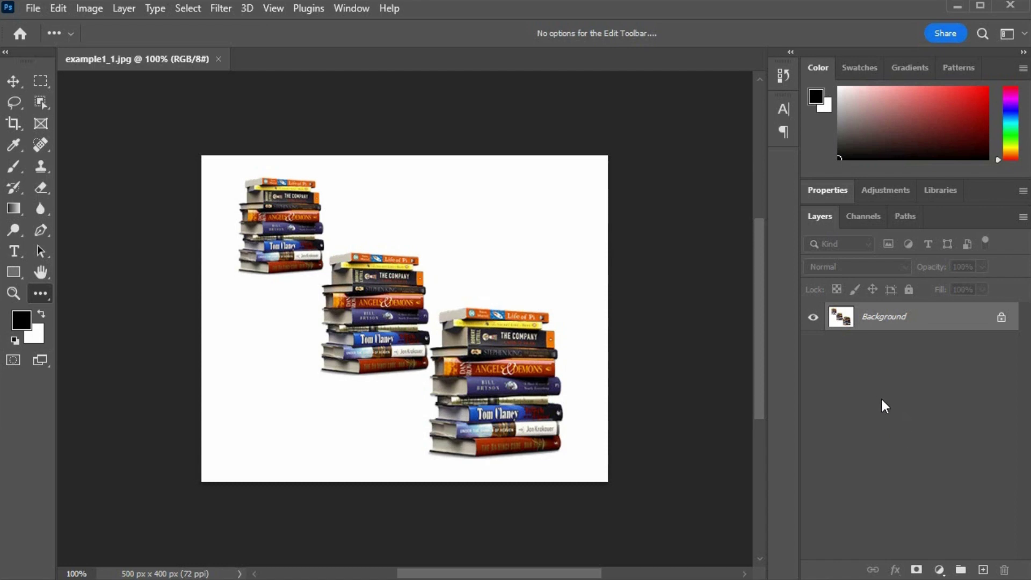
# Expand the collapsed panel dock and view the Properties and Adjustments panels for the book stack image
pyautogui.click(791, 54)
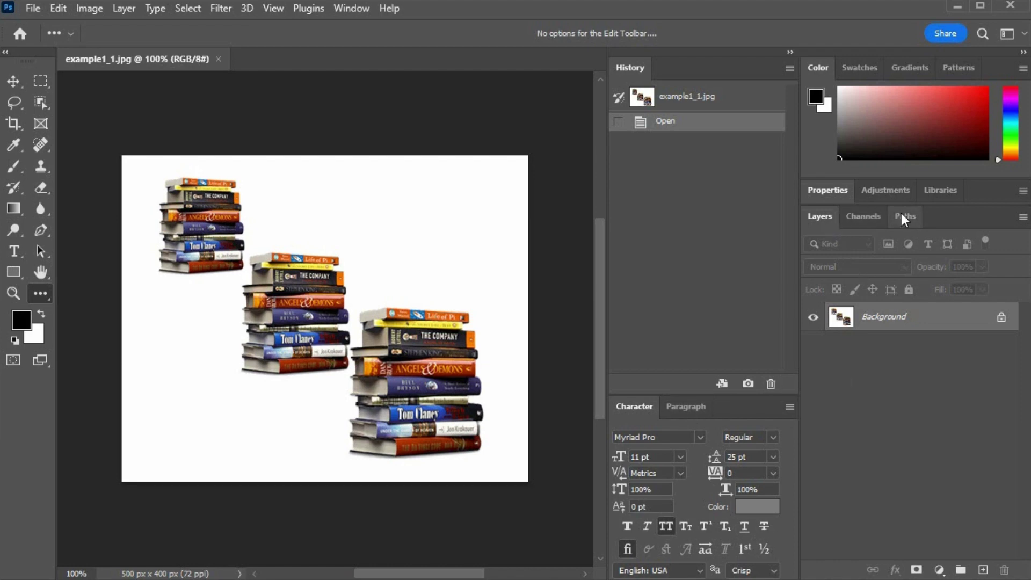
pyautogui.click(824, 190)
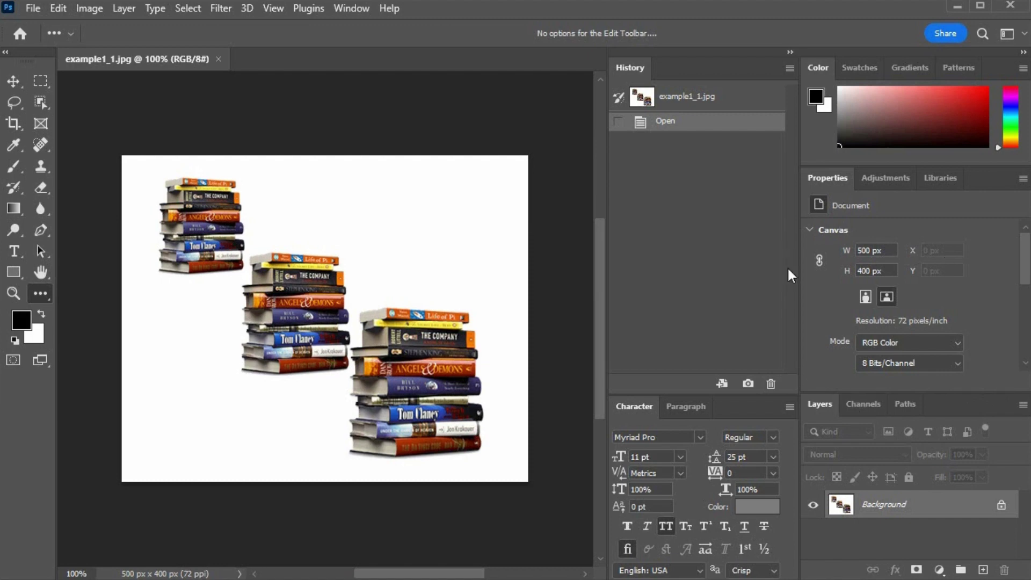
pyautogui.click(887, 179)
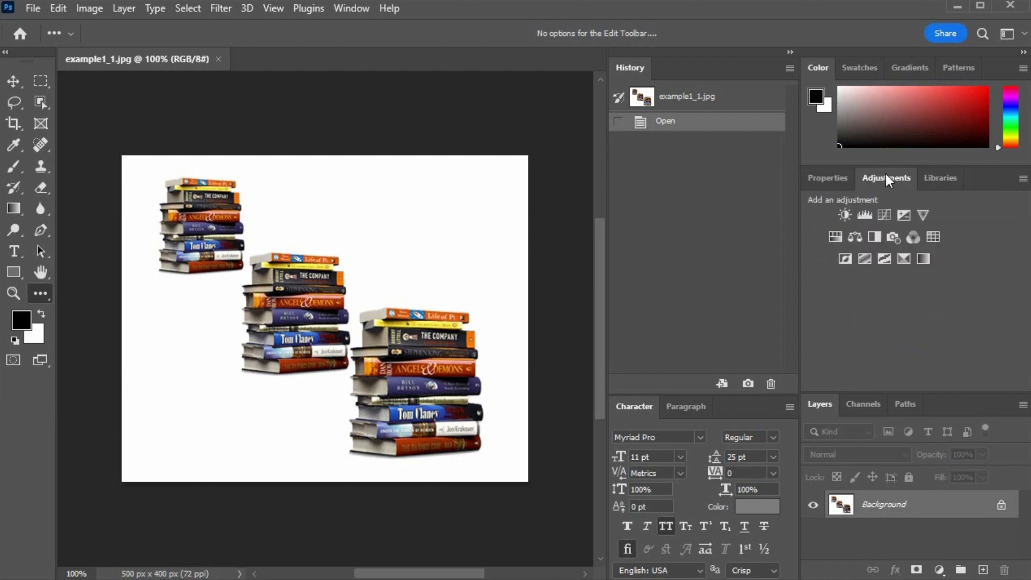
# Detach the Libraries and Color panels from their groups as floating panels and close both
pyautogui.click(942, 182)
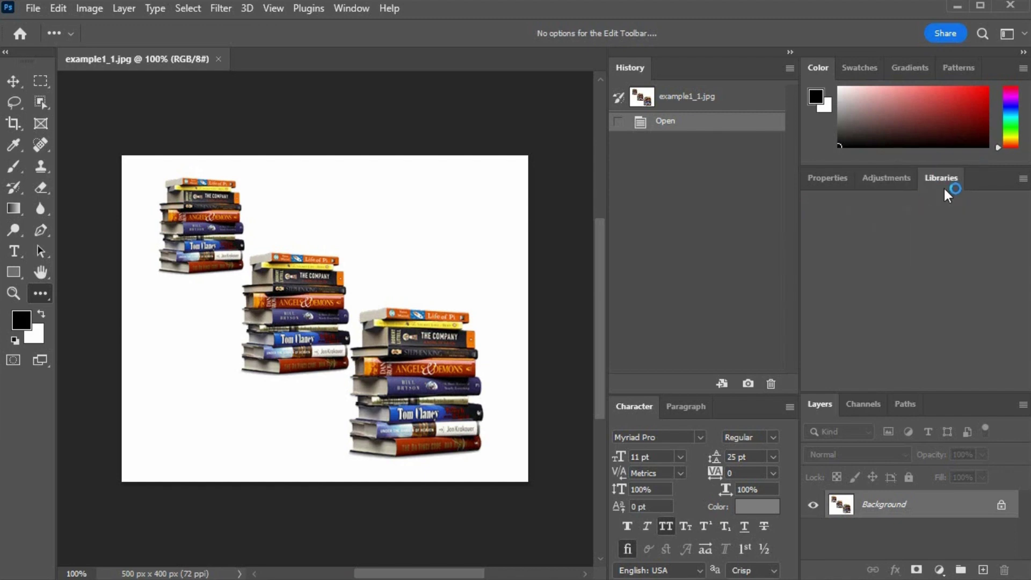
pyautogui.moveTo(936, 179); pyautogui.dragTo(354, 249)
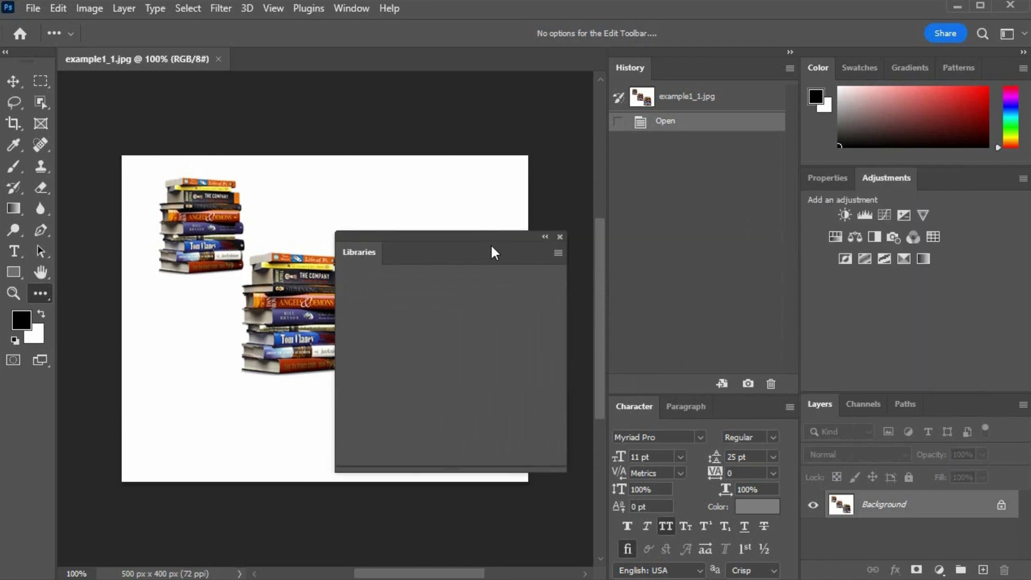
pyautogui.click(560, 239)
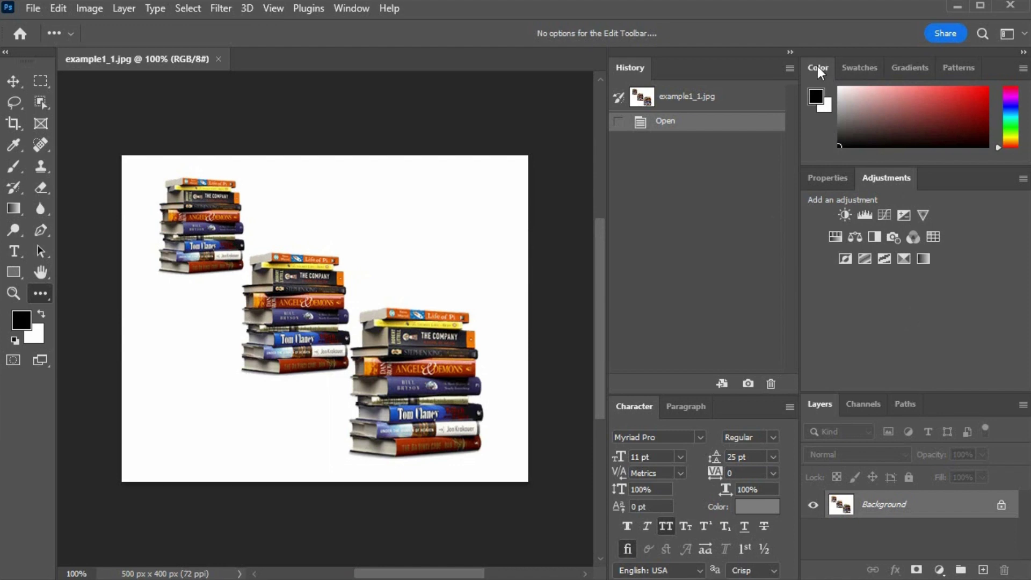
pyautogui.moveTo(817, 66); pyautogui.dragTo(276, 215)
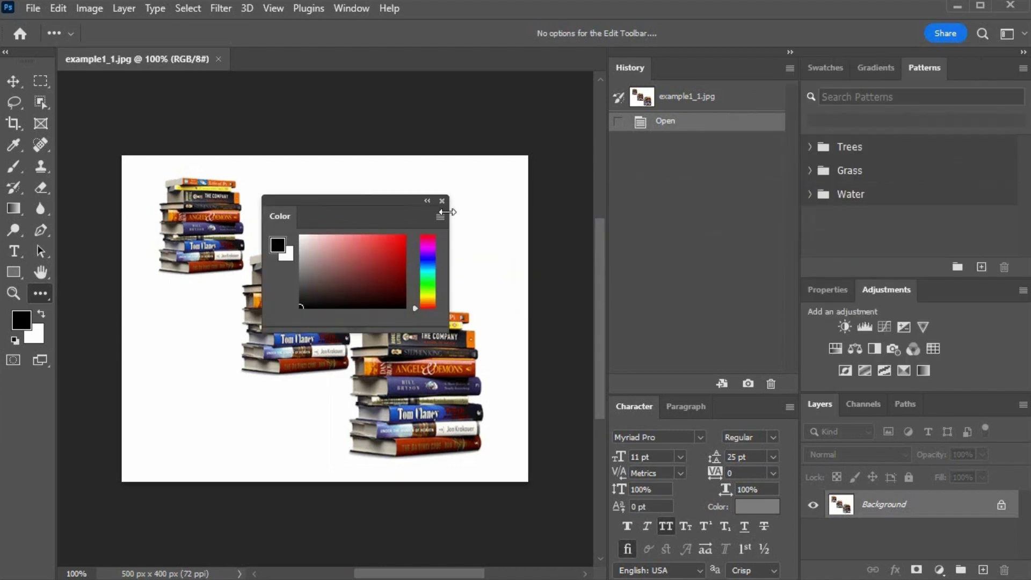
pyautogui.click(442, 201)
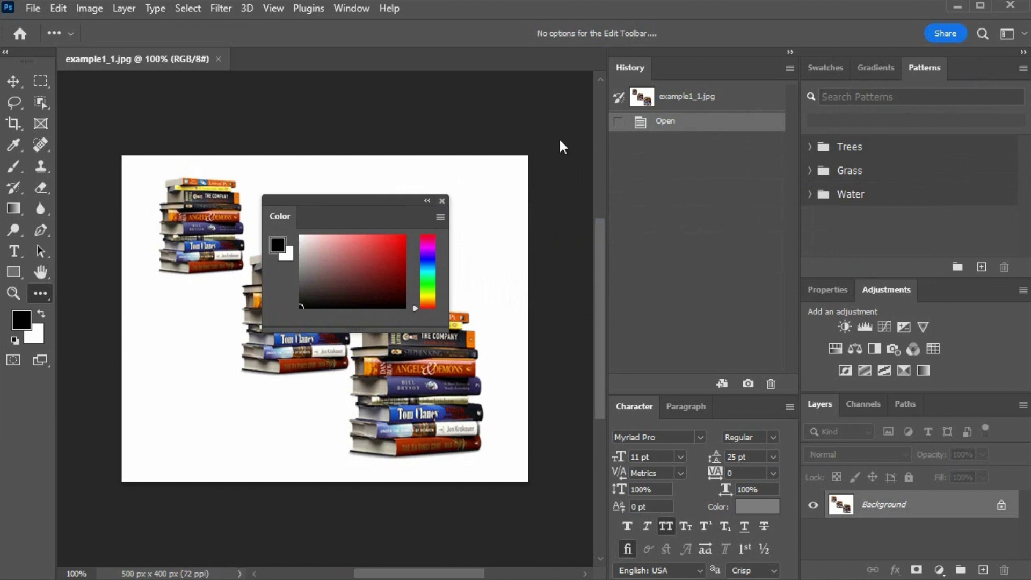
# View the Swatches, Gradients and Patterns panels, detach their whole group from the dock and close it
pyautogui.click(823, 68)
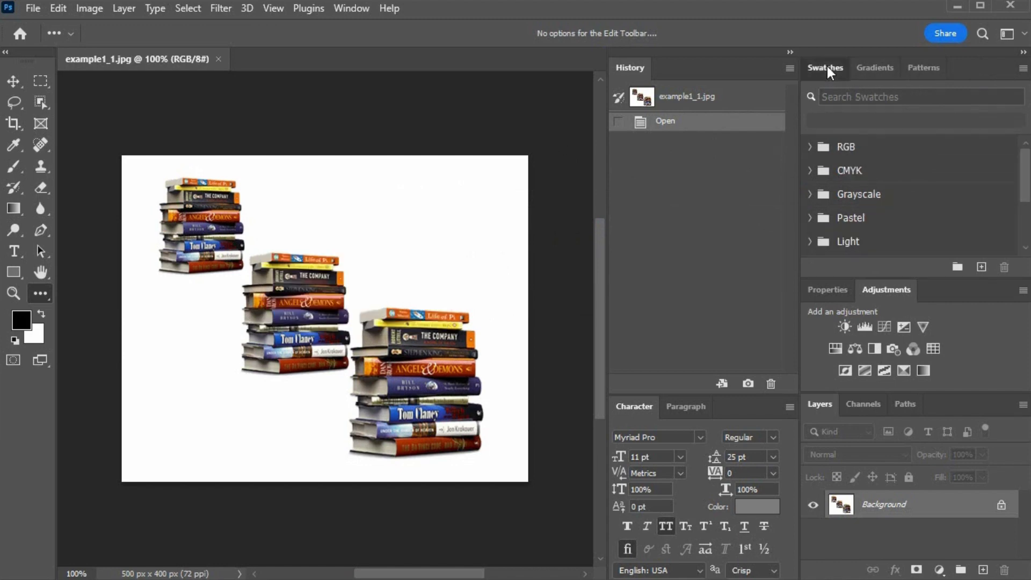
pyautogui.click(876, 70)
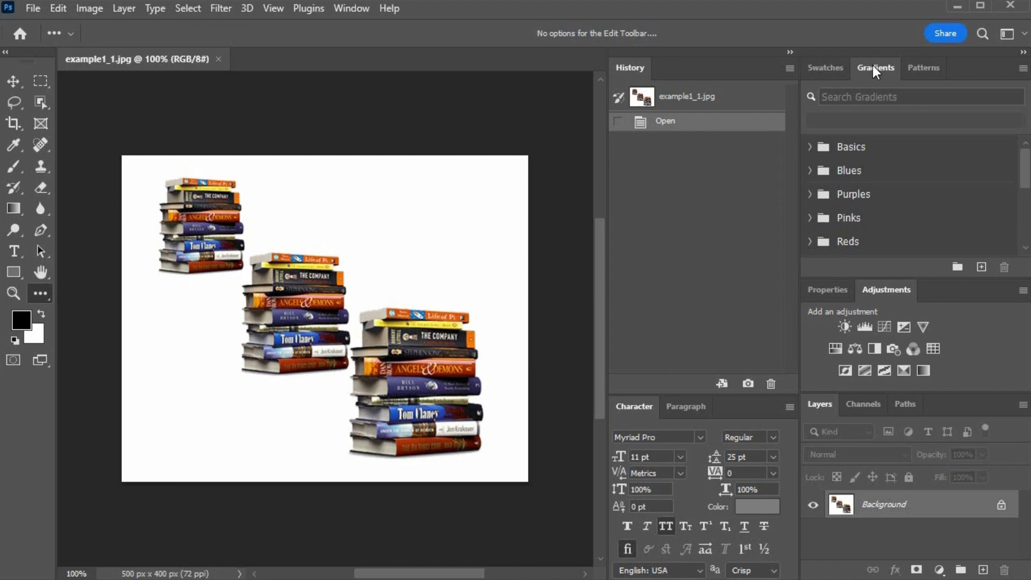
pyautogui.click(925, 70)
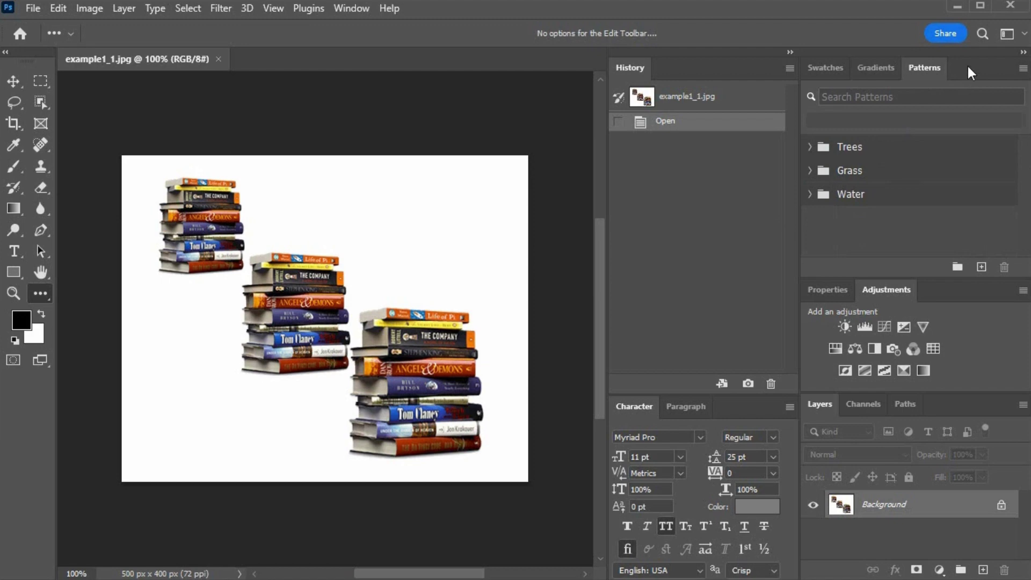
pyautogui.moveTo(968, 70); pyautogui.dragTo(378, 157)
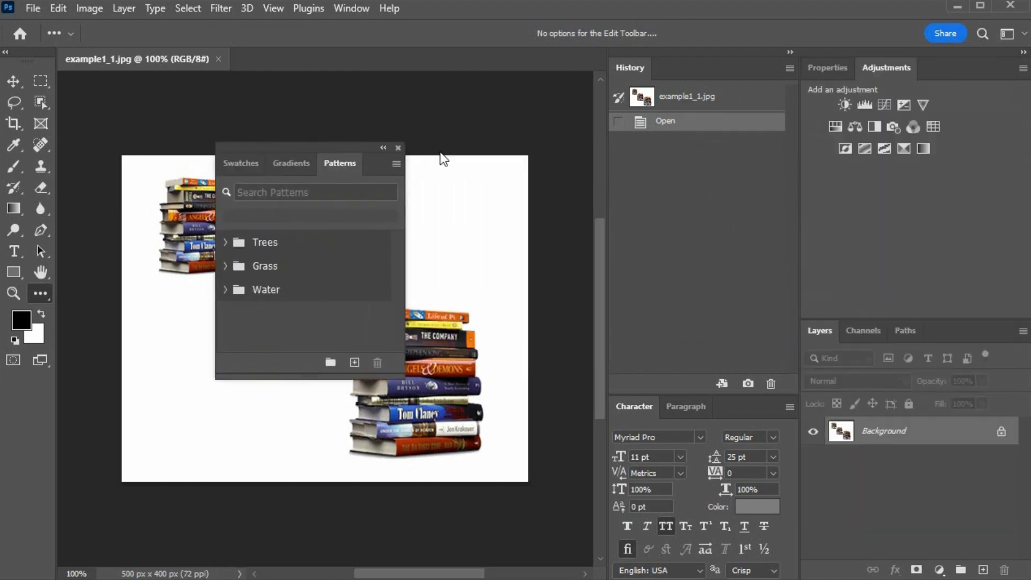
pyautogui.click(397, 146)
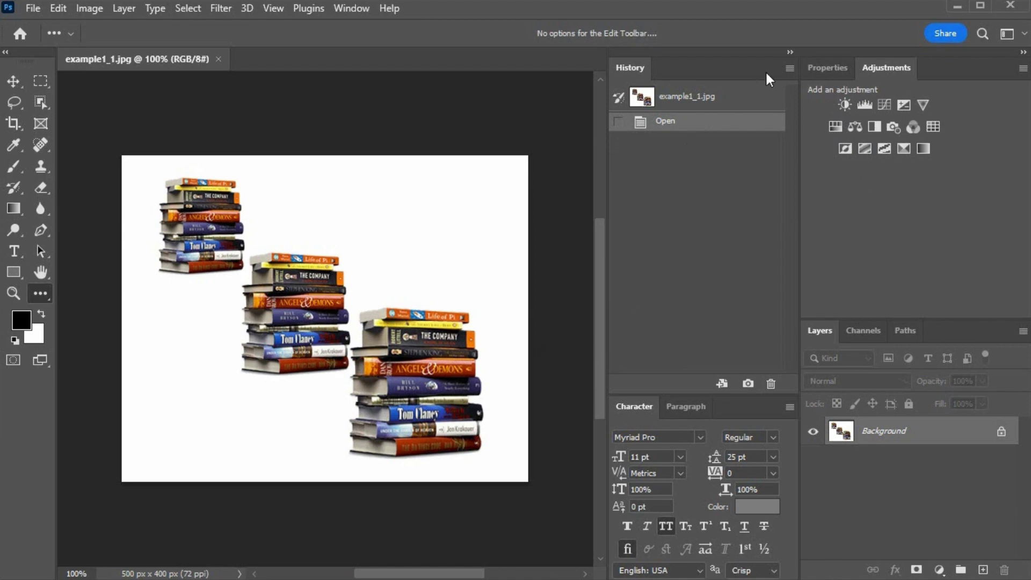
# Toggle the History and Character panel dock between expanded and icon view, leaving it collapsed to icons
pyautogui.click(790, 54)
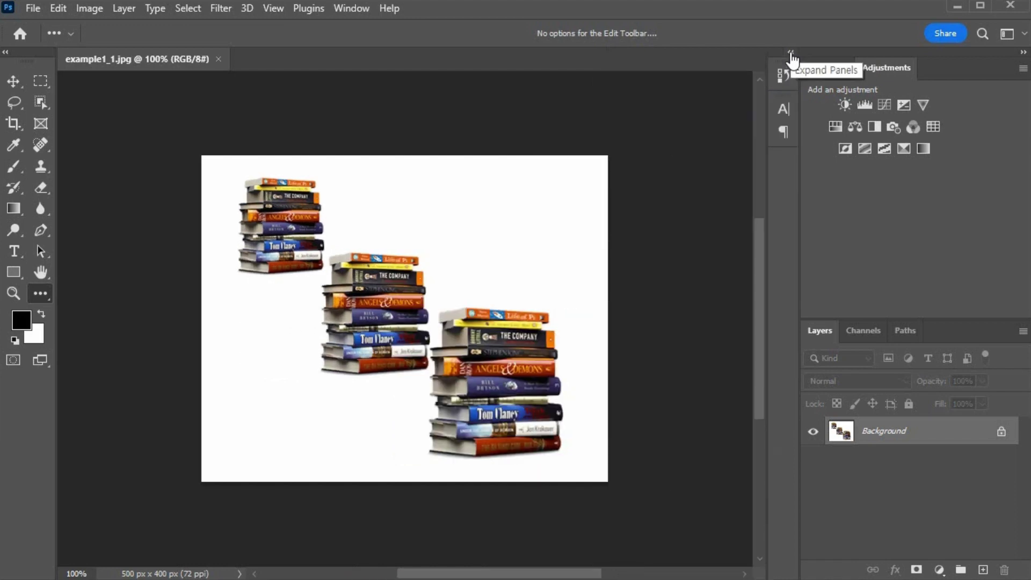
pyautogui.click(790, 54)
pyautogui.click(791, 53)
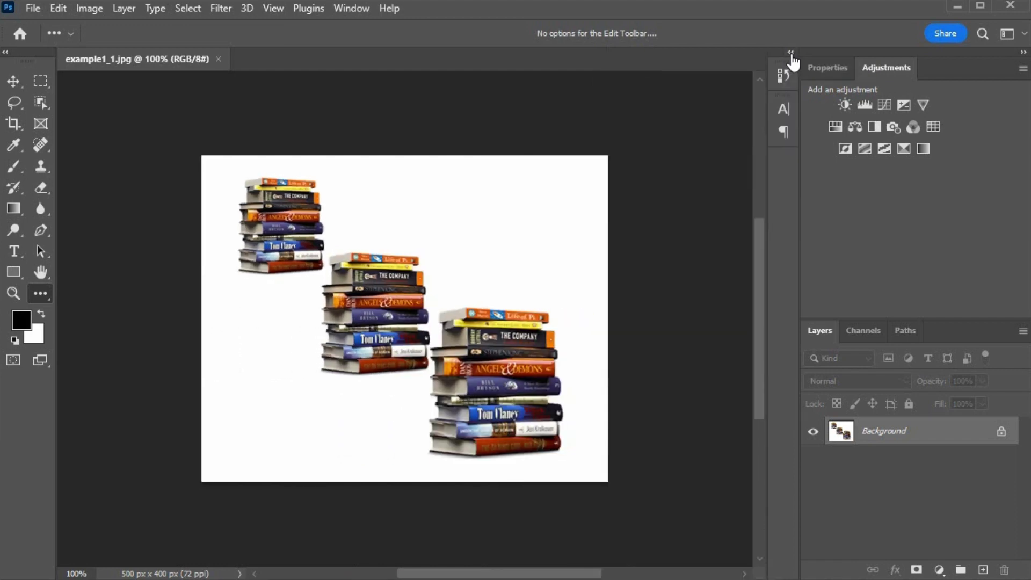
pyautogui.click(791, 54)
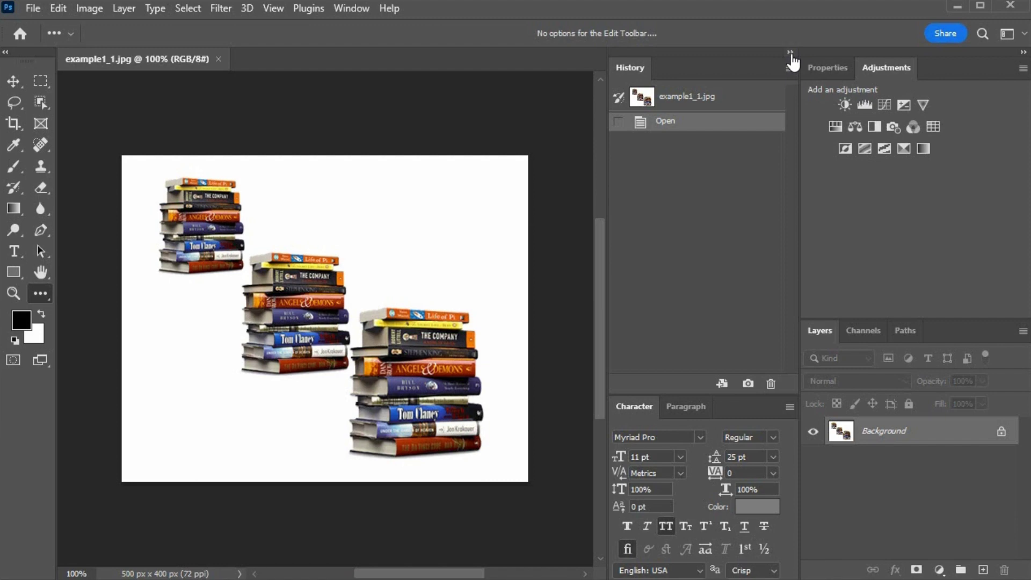
pyautogui.click(791, 53)
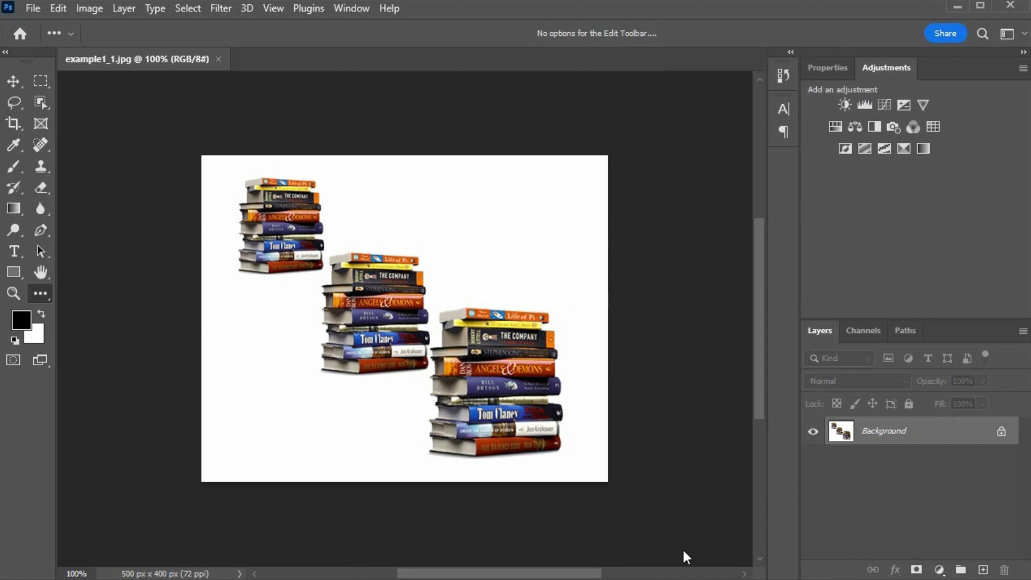
# Save the current panel layout as a new workspace named Photoshop 2023
pyautogui.click(344, 6)
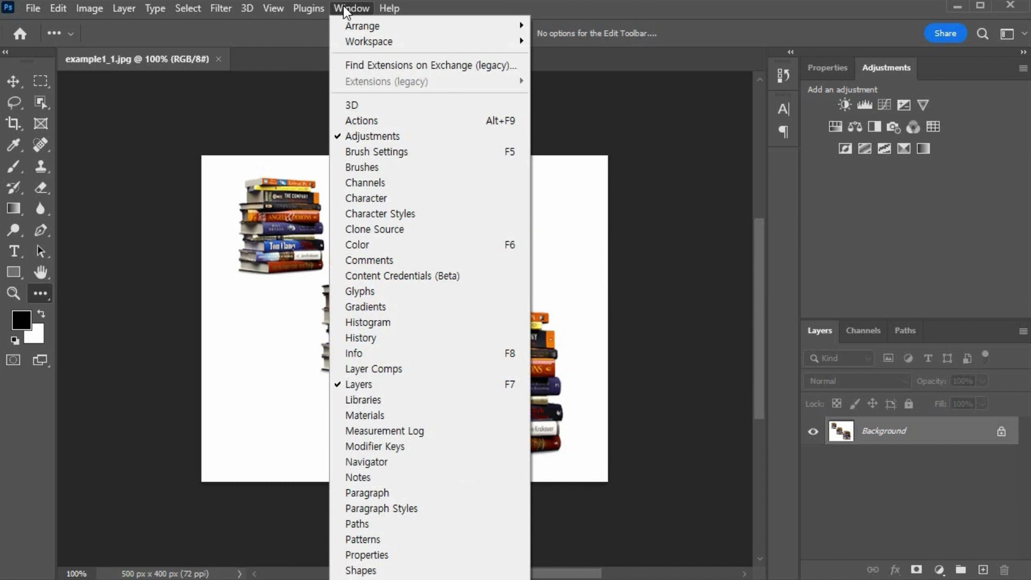
pyautogui.moveTo(375, 44)
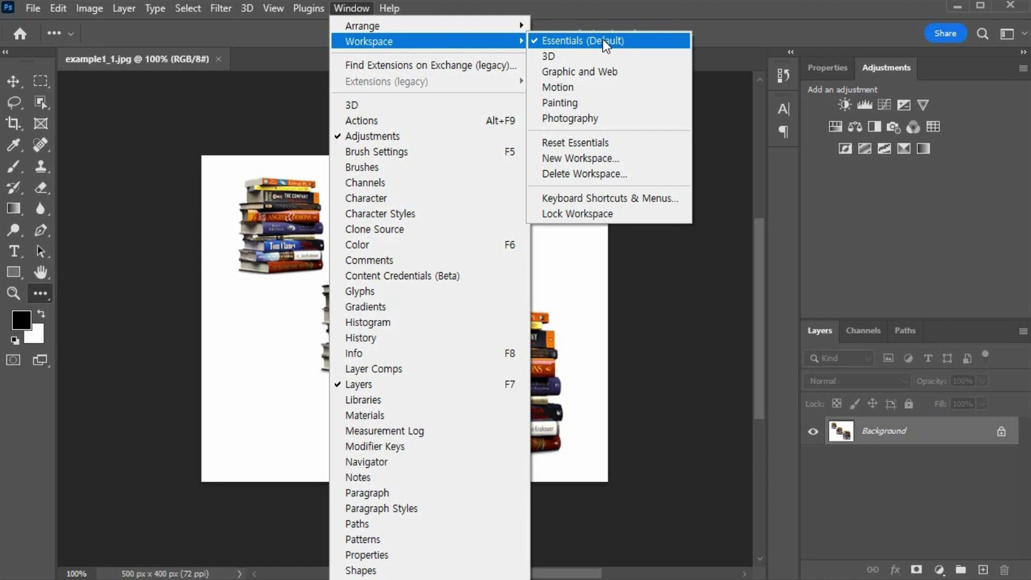
pyautogui.click(640, 160)
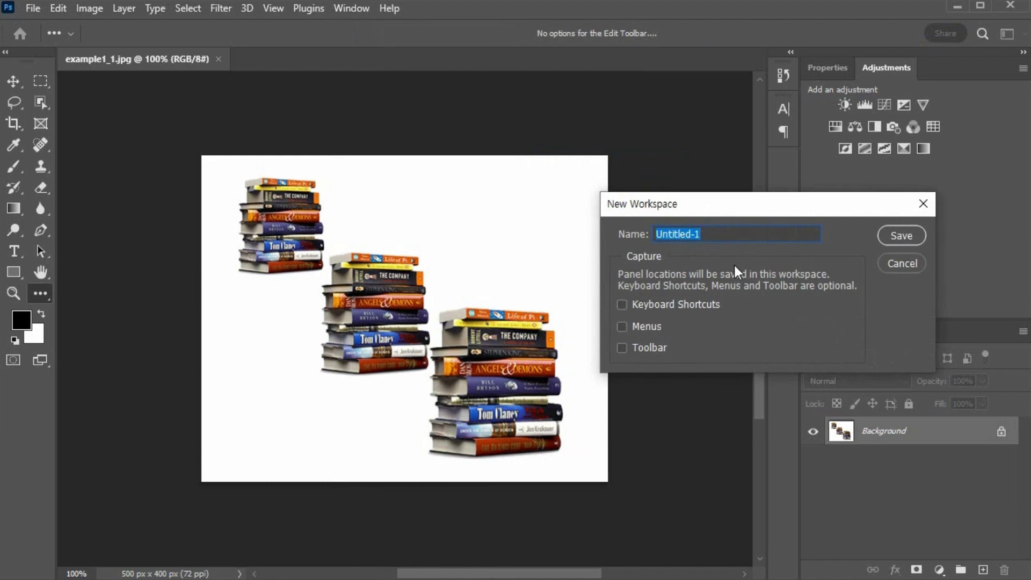
pyautogui.write('Photoshop 2023')
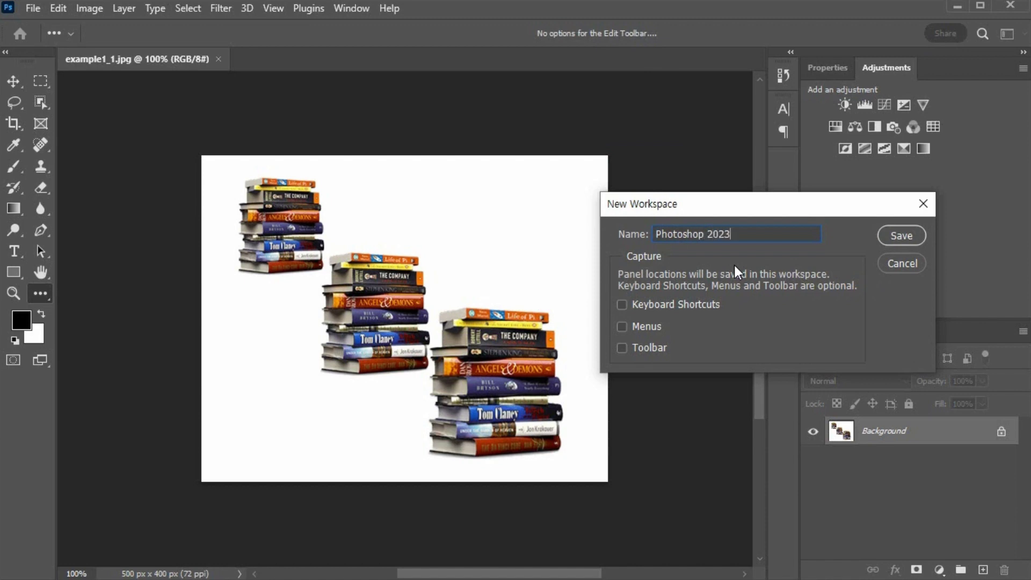
pyautogui.click(902, 236)
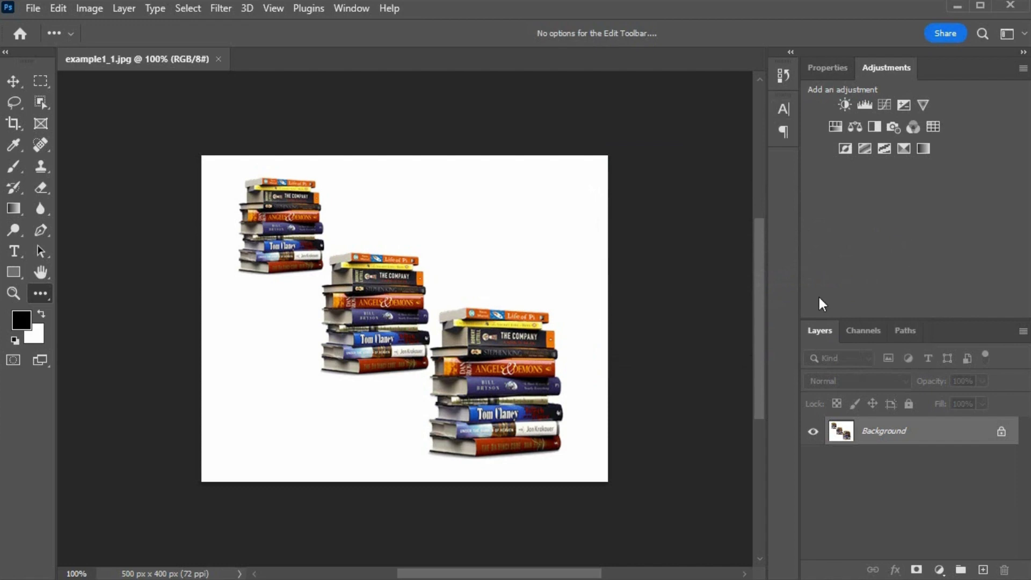
# Switch to the Graphic and Web workspace to compare its layout and return to the Photoshop 2023 workspace
pyautogui.click(352, 9)
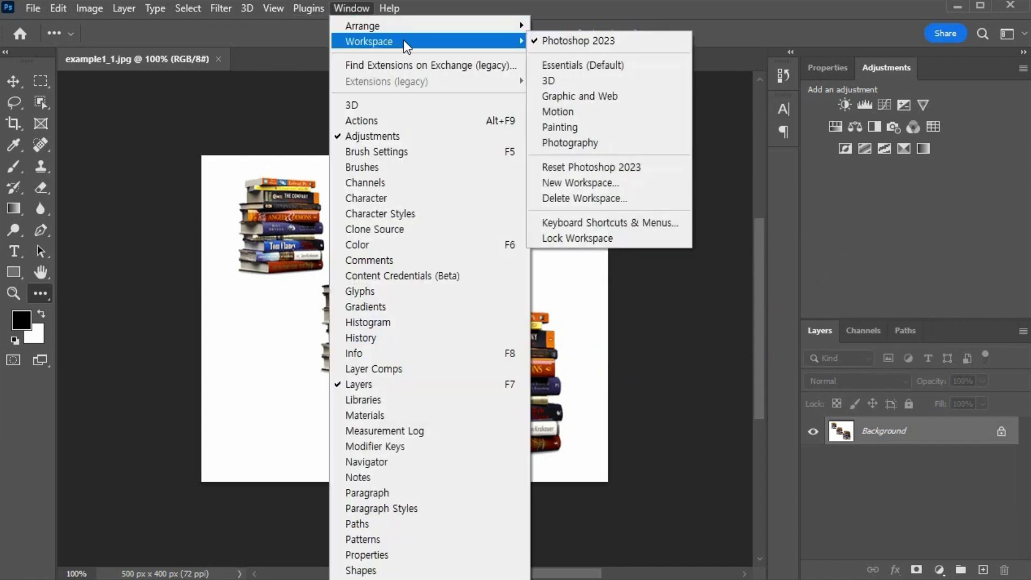
pyautogui.click(642, 98)
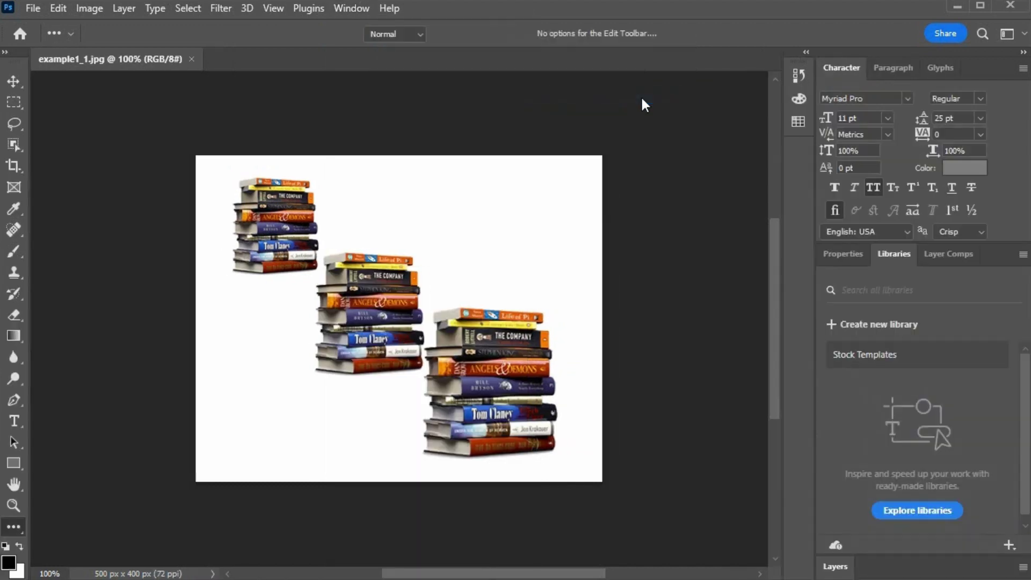
pyautogui.click(351, 8)
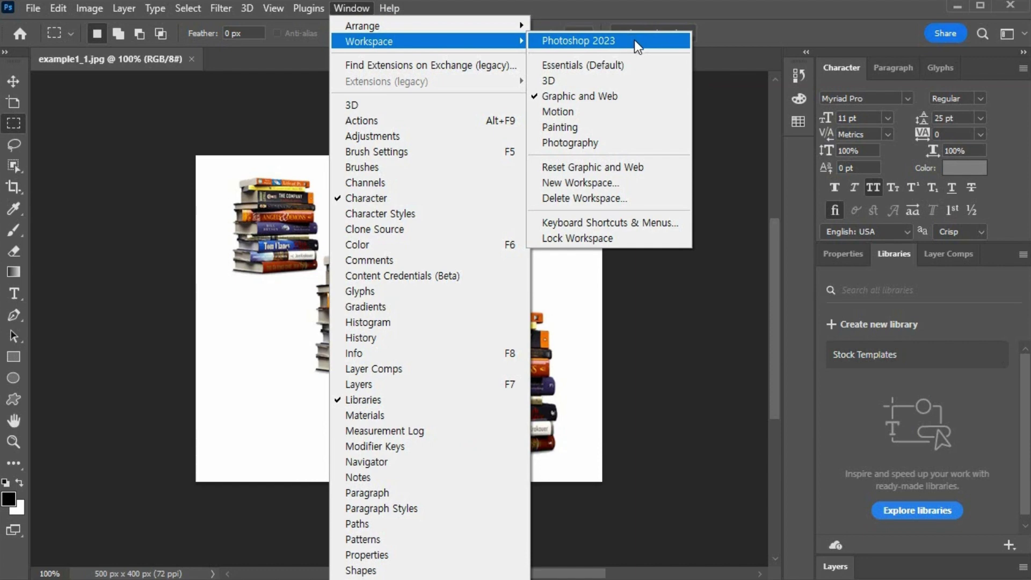
pyautogui.click(634, 40)
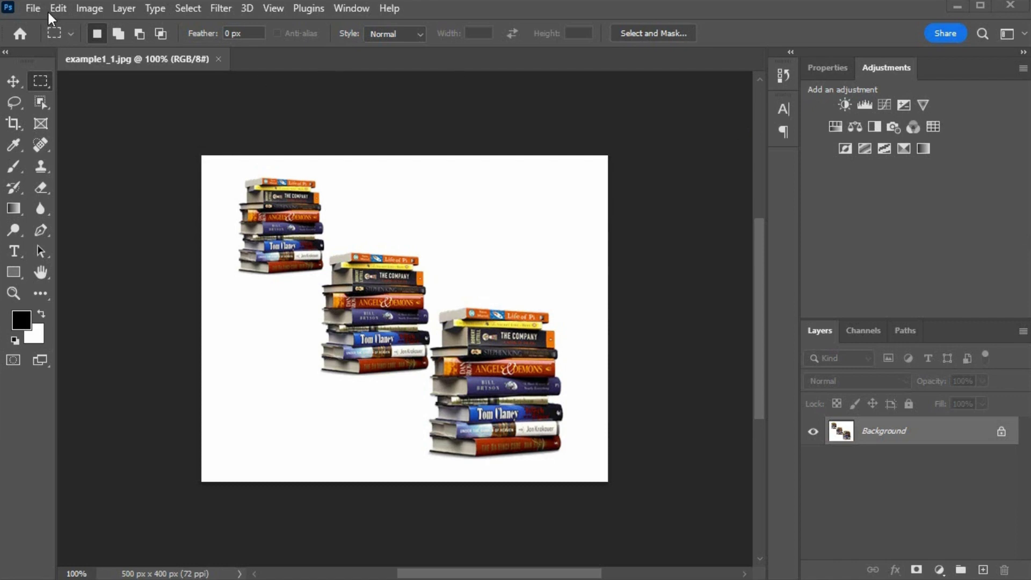
# Start saving the image under a new name on the computer and stop the cloud-or-computer choice from showing again
pyautogui.click(26, 7)
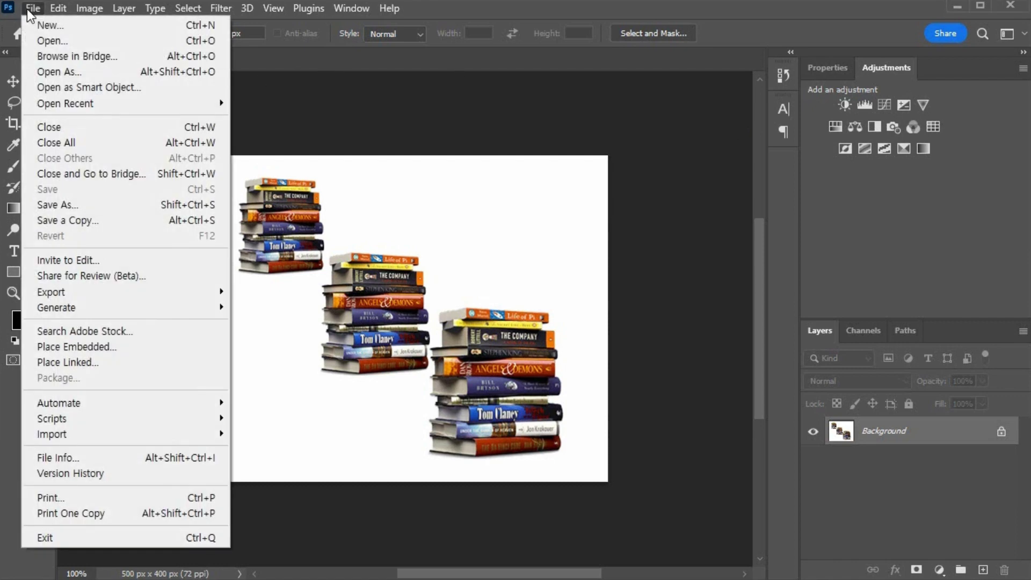
pyautogui.click(76, 204)
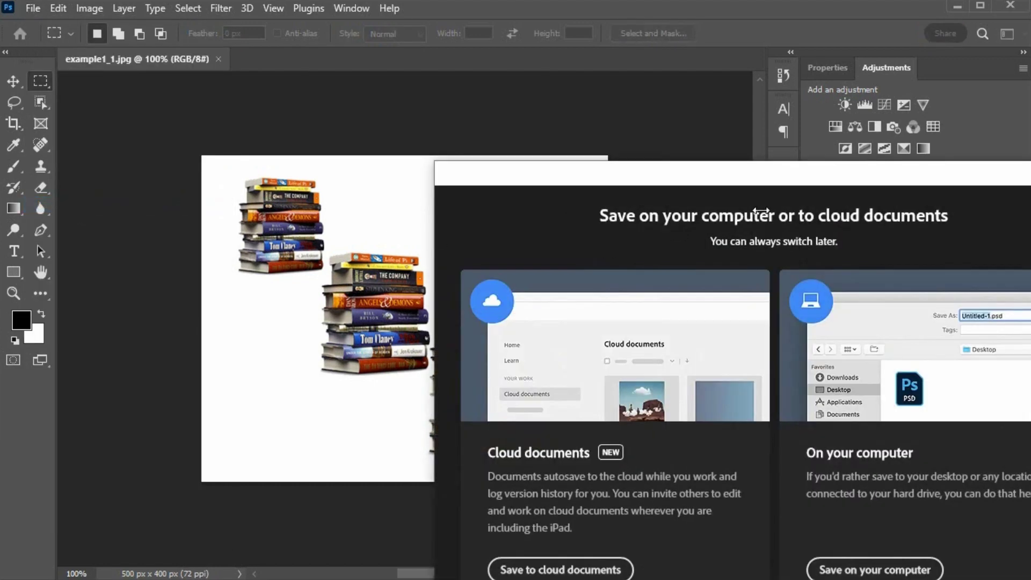
pyautogui.moveTo(786, 177); pyautogui.dragTo(673, 83)
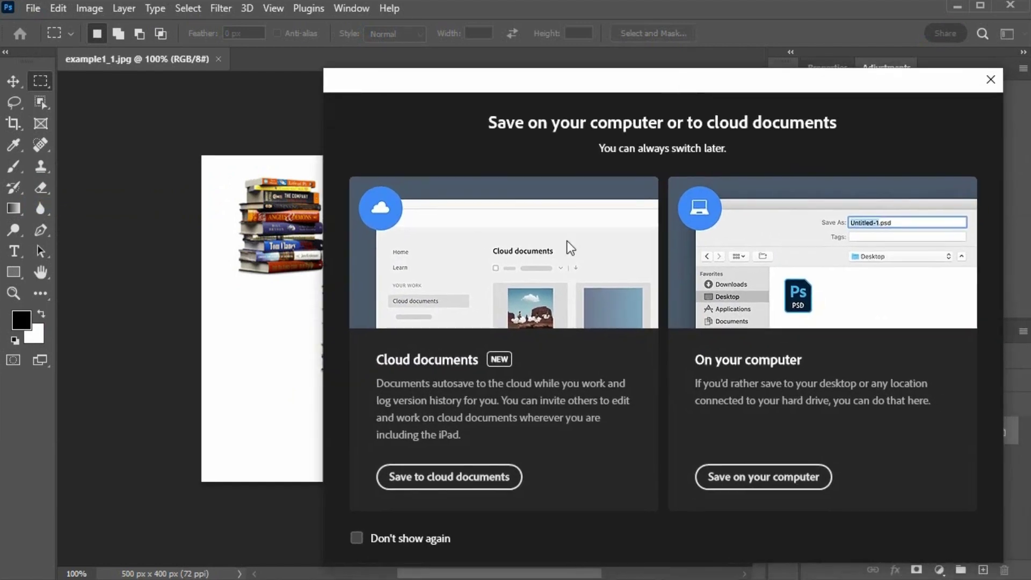
pyautogui.click(356, 537)
pyautogui.click(715, 477)
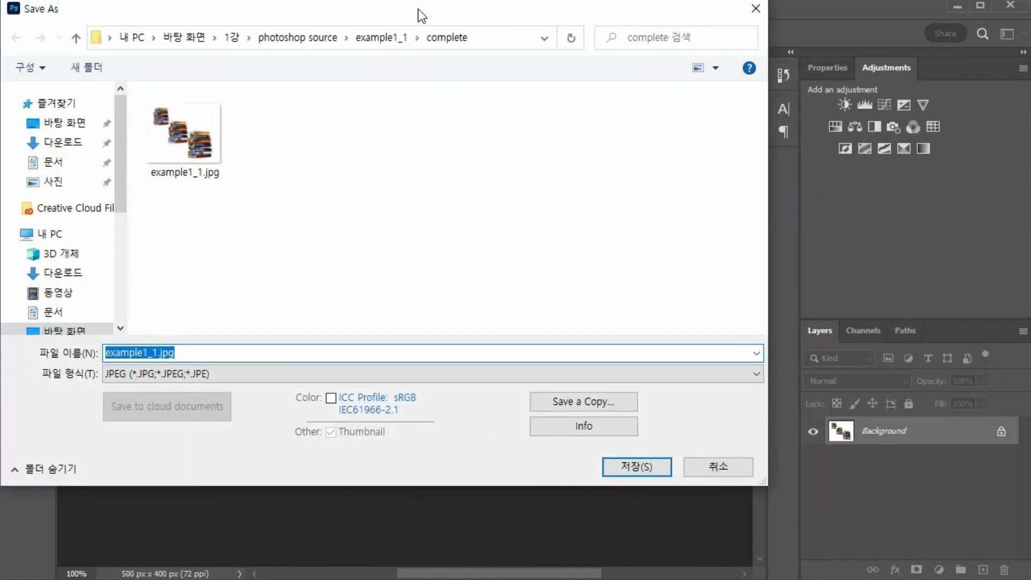
# Save the image as example1_1_copy.jpg in JPEG format in the complete folder
pyautogui.moveTo(418, 8); pyautogui.dragTo(594, 75)
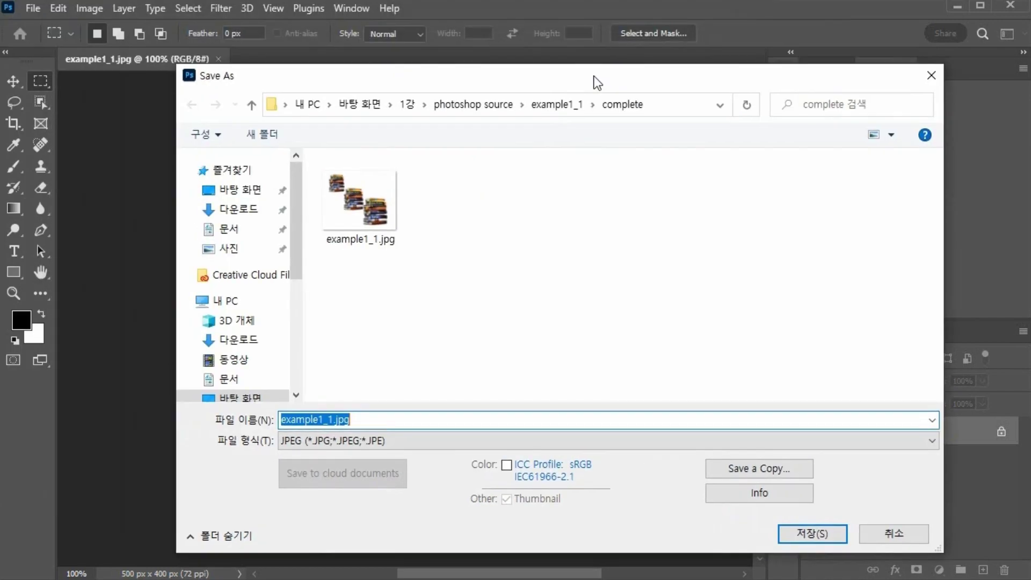
pyautogui.click(327, 419)
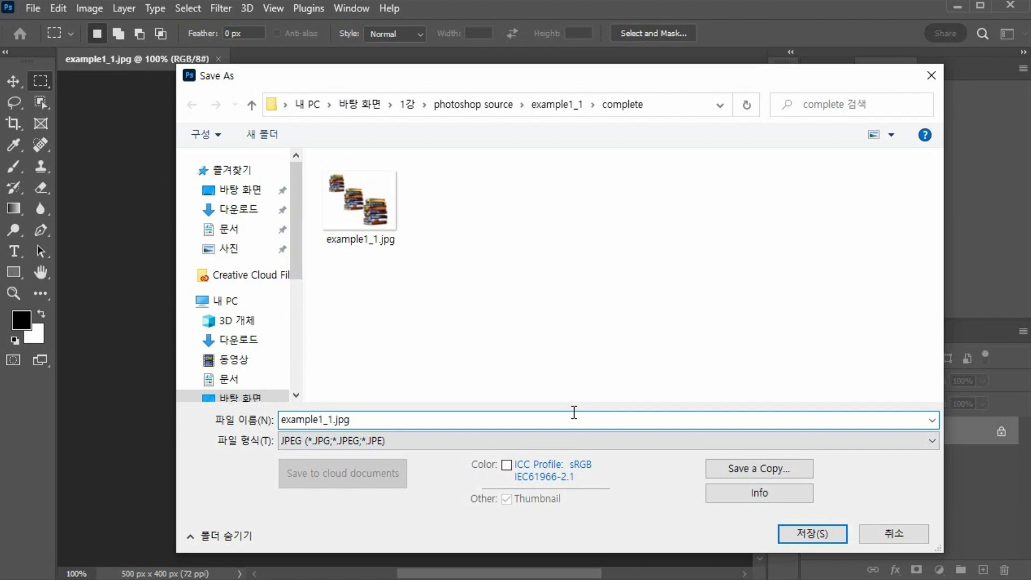
pyautogui.write('_copy')
pyautogui.press('Return')
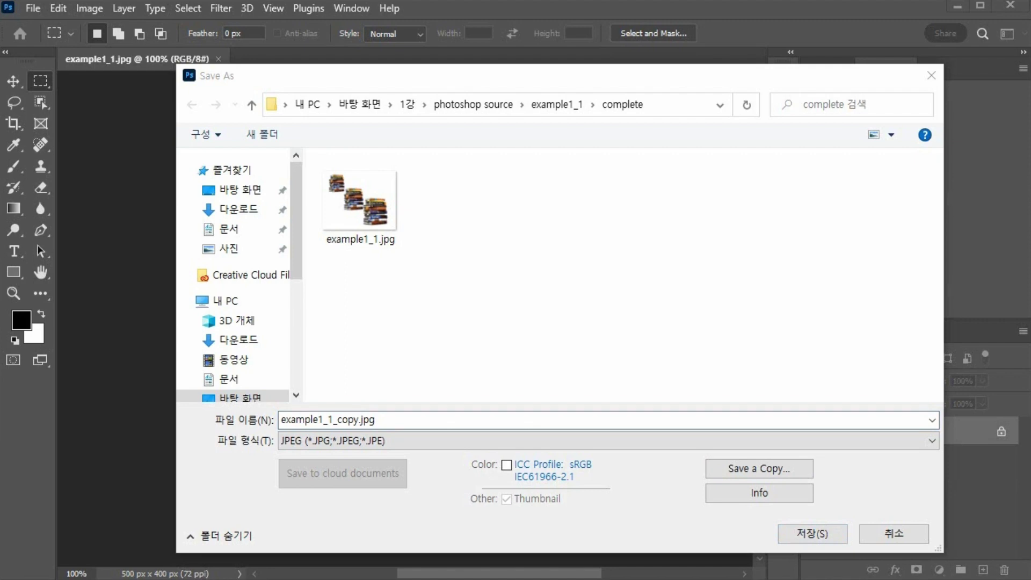
pyautogui.click(810, 534)
# Set the JPEG options to High quality 8 with the Baseline ("Standard") format and finish saving the copy
pyautogui.moveTo(742, 185); pyautogui.dragTo(649, 131)
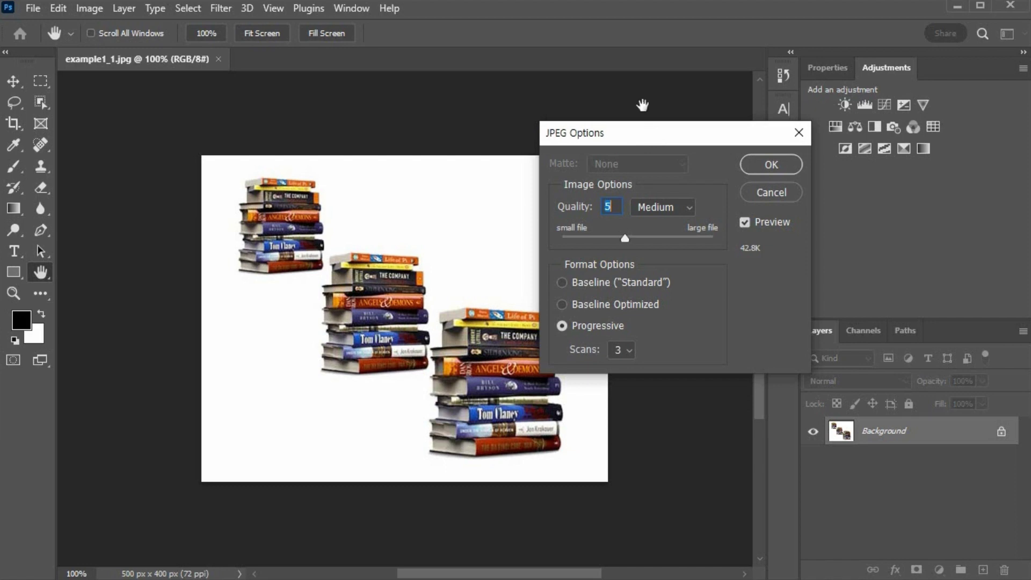
pyautogui.click(690, 208)
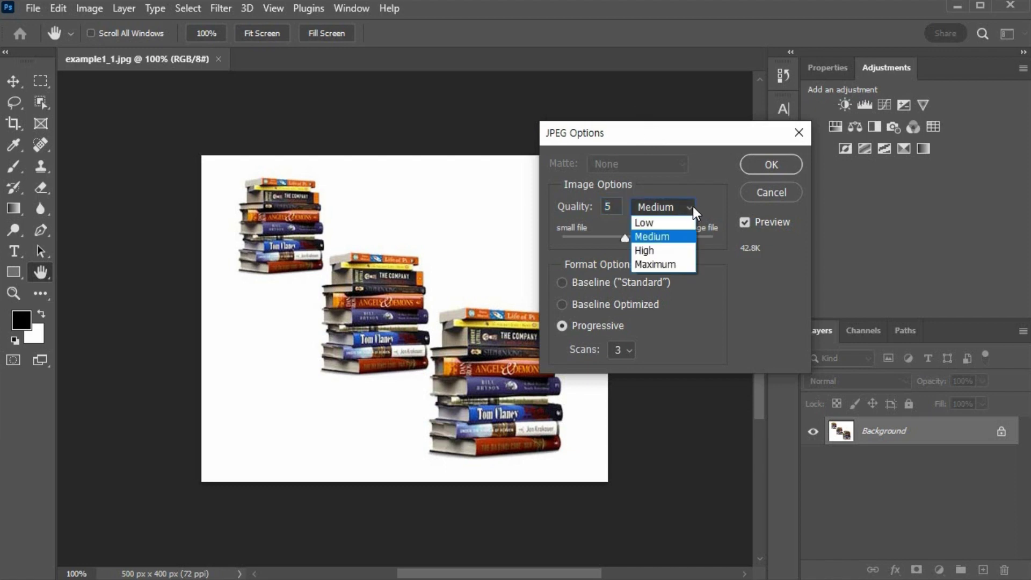
pyautogui.click(675, 250)
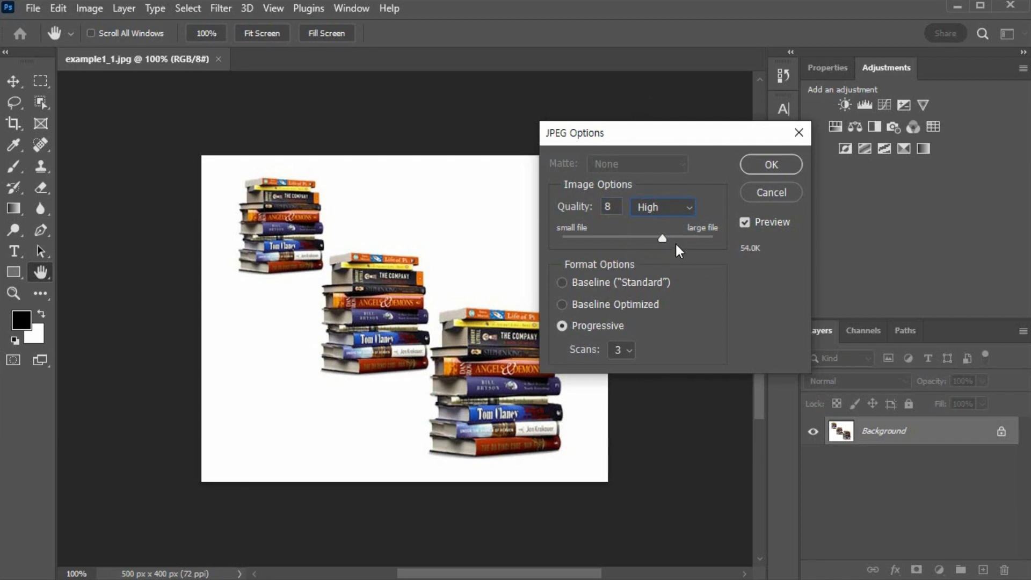
pyautogui.click(644, 286)
pyautogui.click(771, 166)
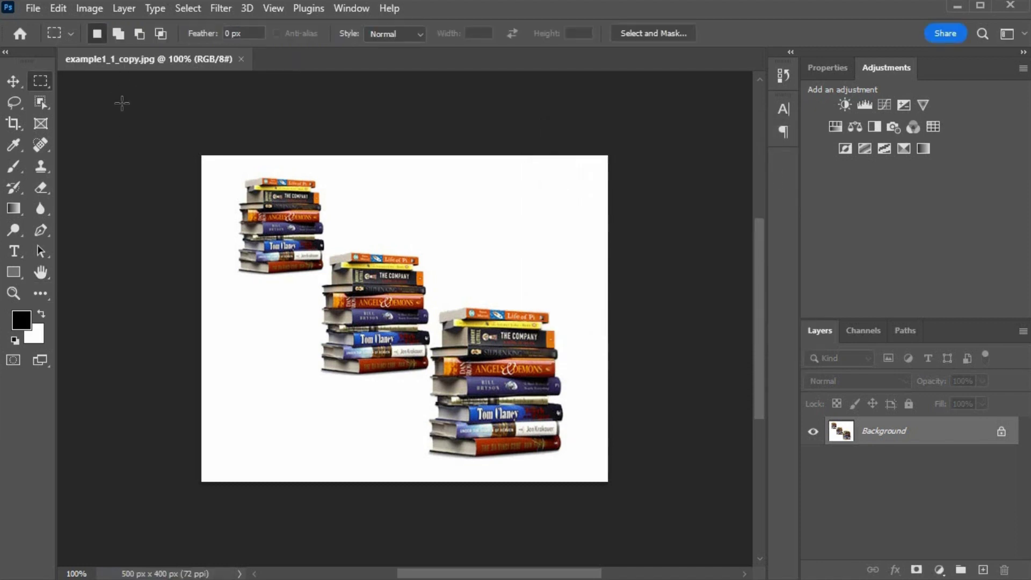
# Switch to File Explorer and look through the start and basic folders inside photoshop source
pyautogui.hotkey('alt', 'Tab')
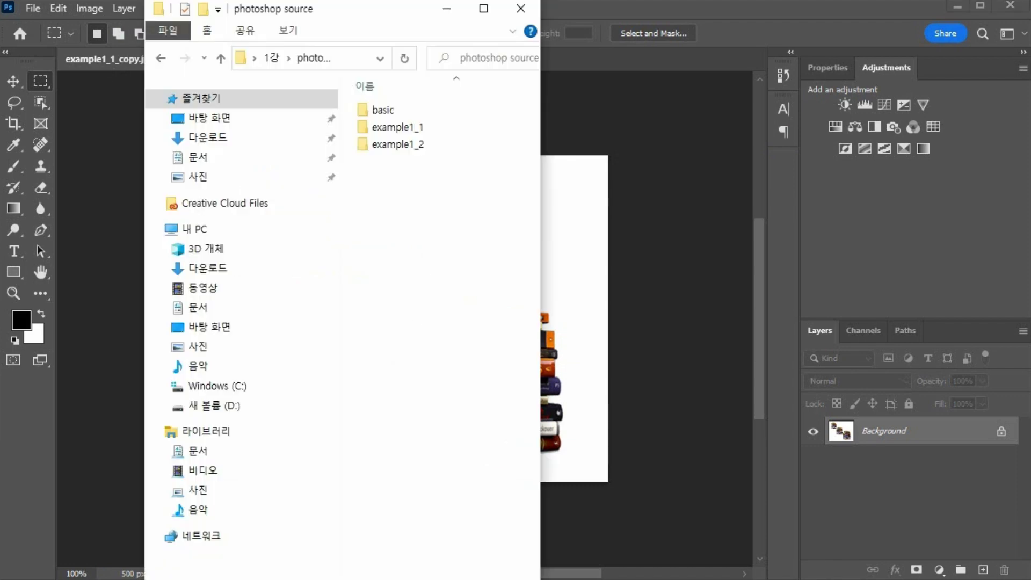
pyautogui.doubleClick(395, 129)
pyautogui.click(382, 129)
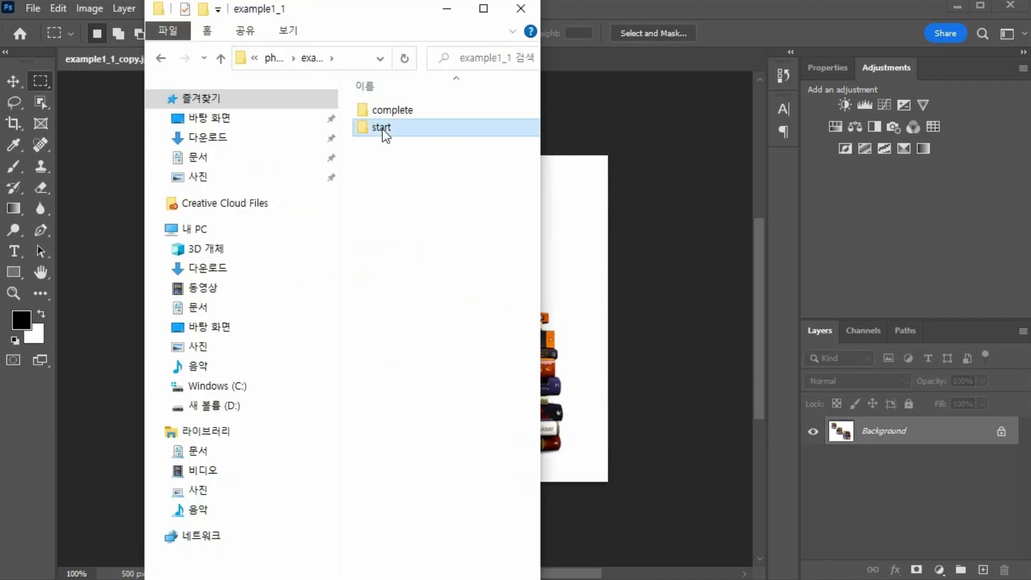
pyautogui.doubleClick(382, 129)
pyautogui.click(273, 60)
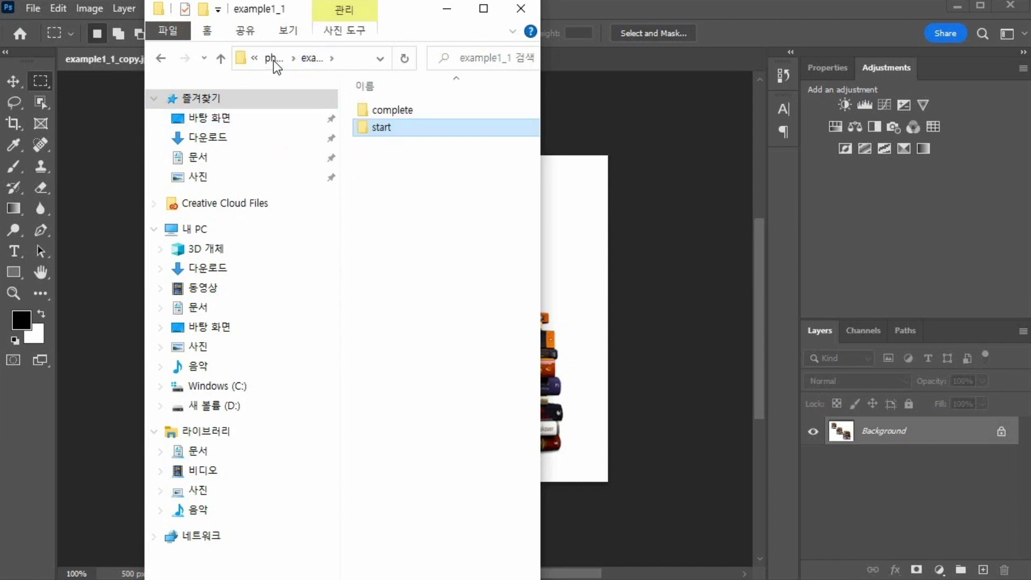
pyautogui.click(272, 60)
pyautogui.doubleClick(381, 111)
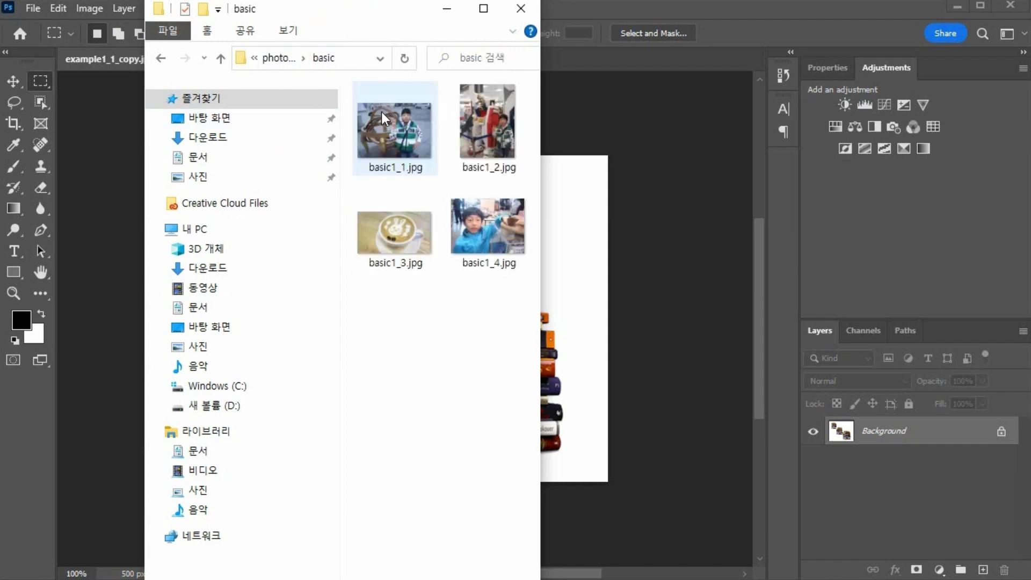
pyautogui.click(273, 61)
pyautogui.click(273, 60)
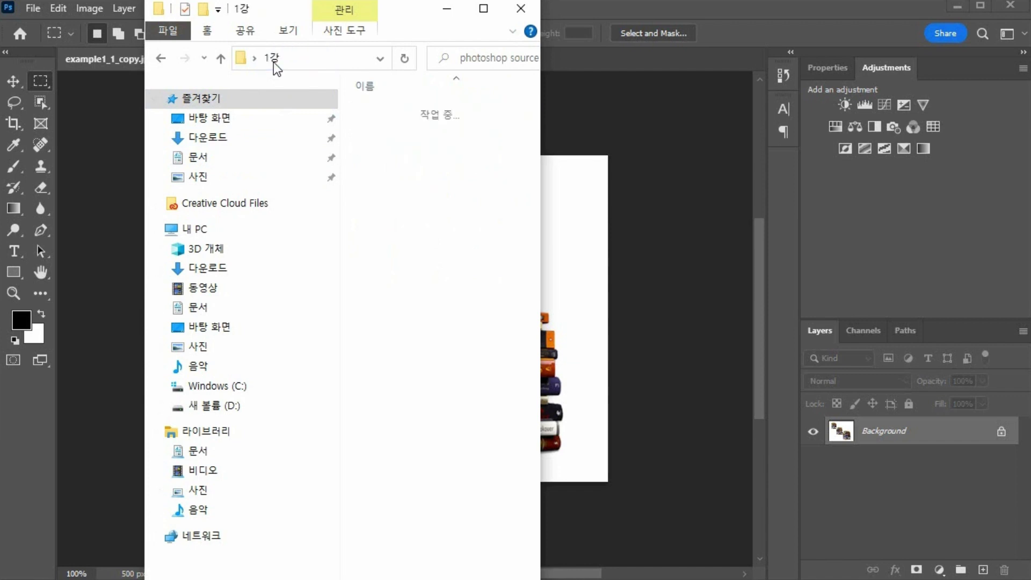
# Open the complete folder of example1_1, locate example1_1_copy.jpg and move the Explorer window aside to uncover the Photoshop canvas
pyautogui.doubleClick(385, 112)
pyautogui.doubleClick(387, 129)
pyautogui.doubleClick(386, 111)
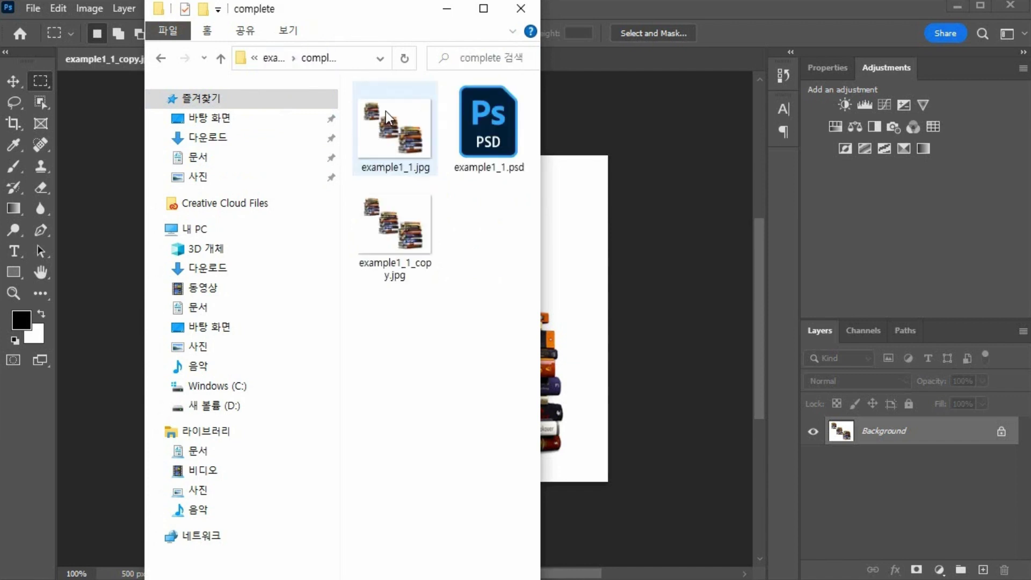
pyautogui.click(406, 222)
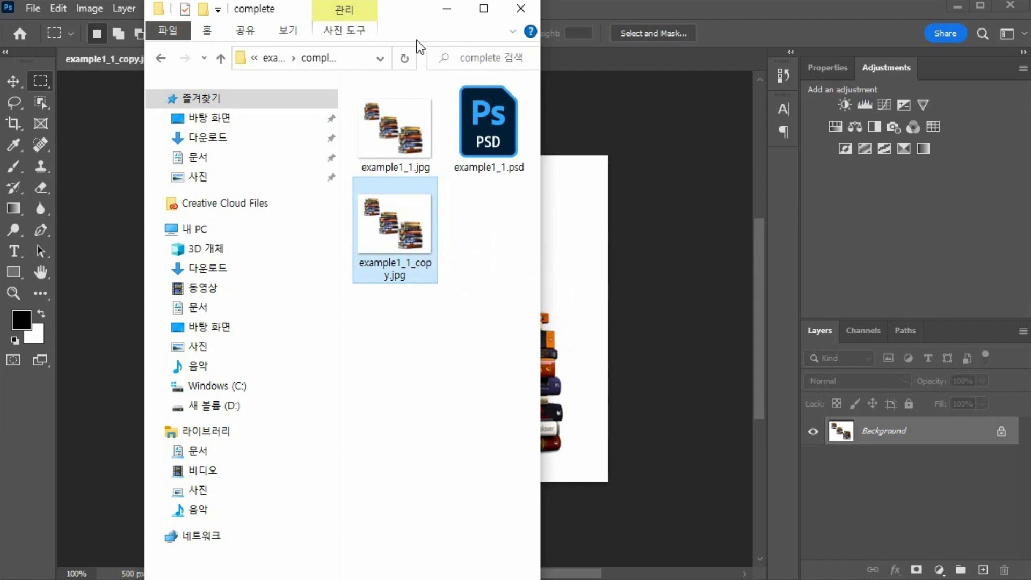
pyautogui.moveTo(418, 5); pyautogui.dragTo(727, 6)
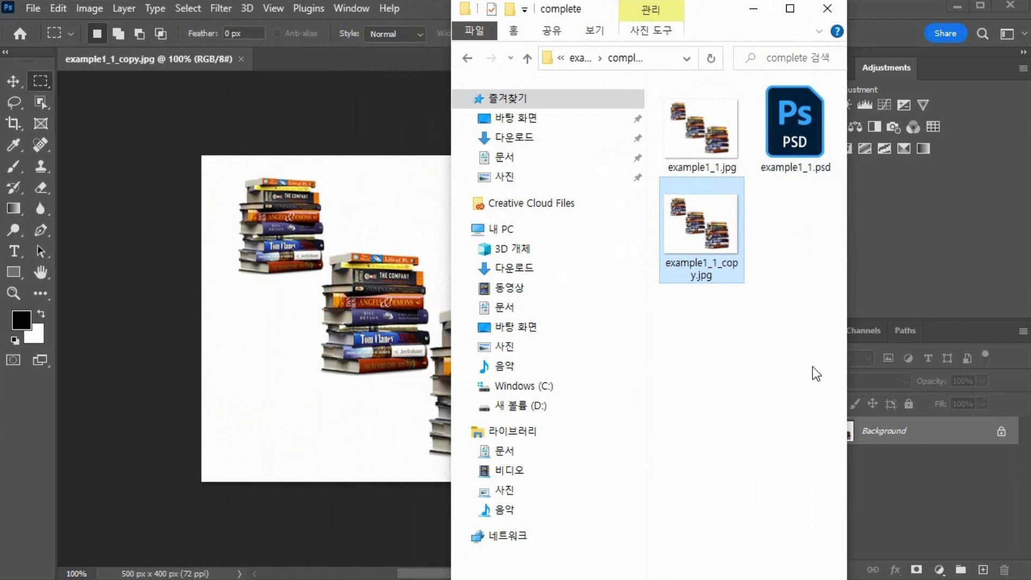
pyautogui.click(744, 436)
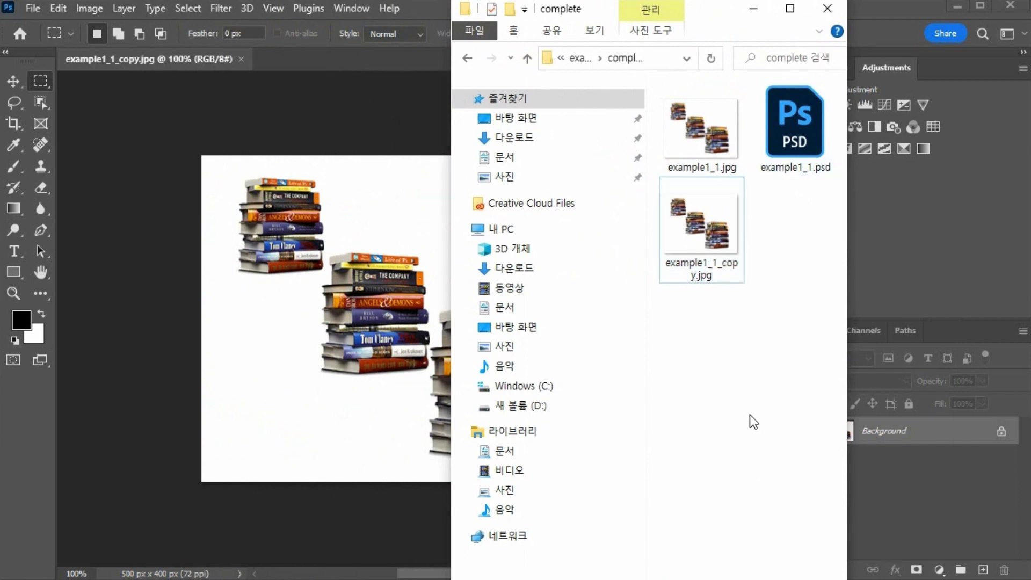
# Open example1_1.psd as a separate Photoshop document to compare its layers with example1_1_copy.jpg, and close the PSD
pyautogui.moveTo(798, 125); pyautogui.dragTo(362, 60)
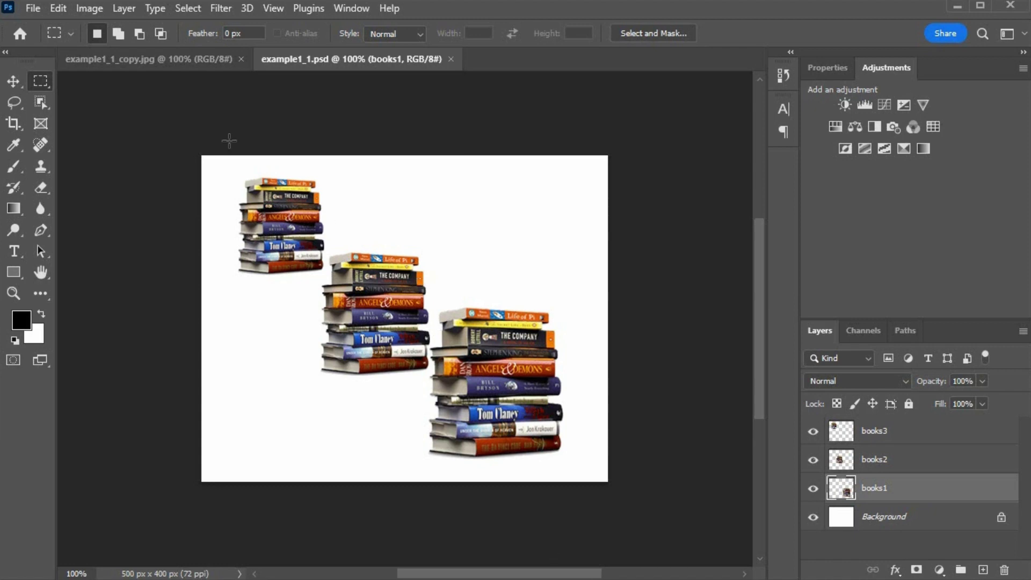
pyautogui.click(194, 59)
pyautogui.hotkey('alt', 'Tab')
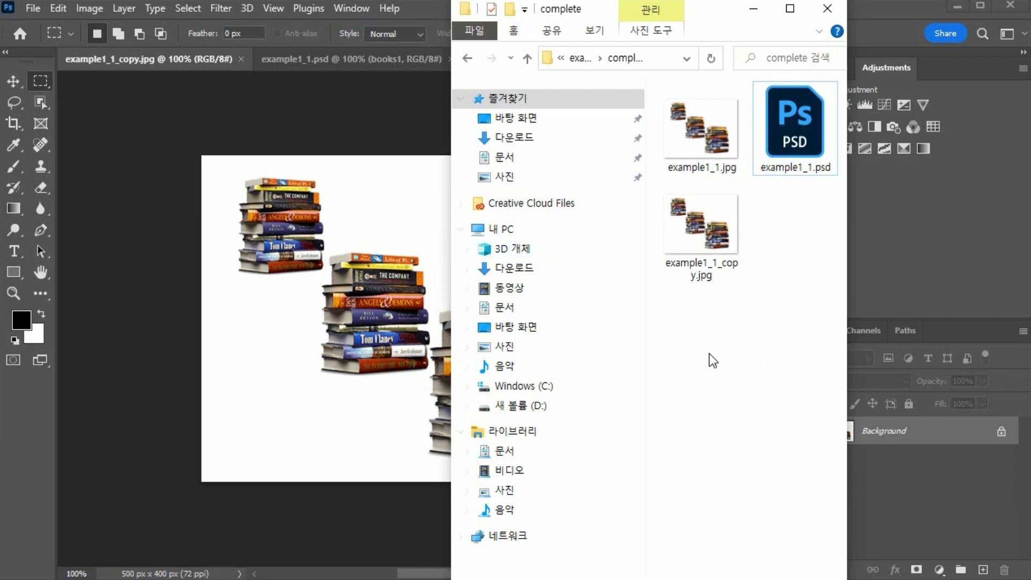
pyautogui.click(698, 127)
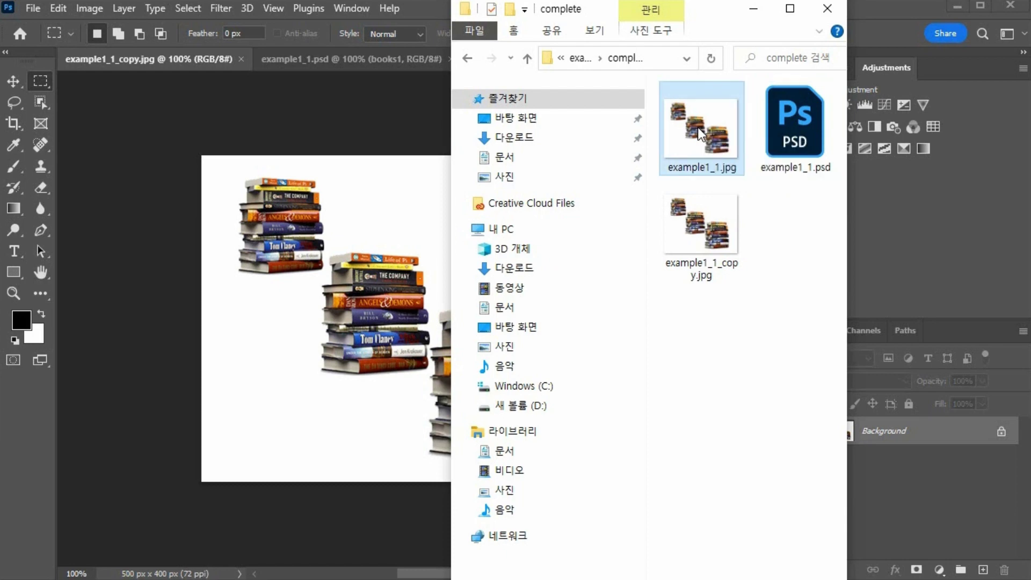
pyautogui.click(442, 156)
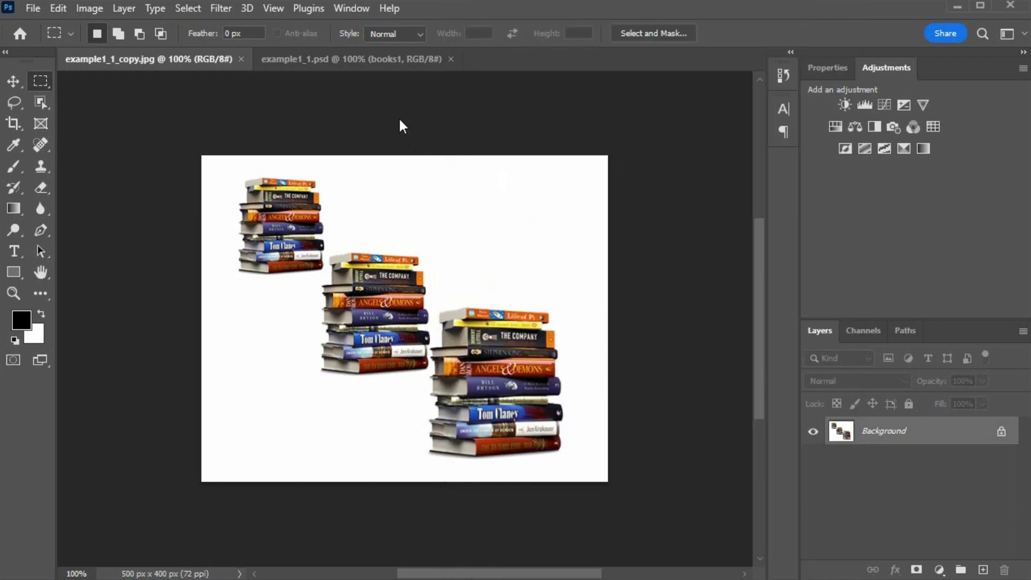
pyautogui.click(450, 58)
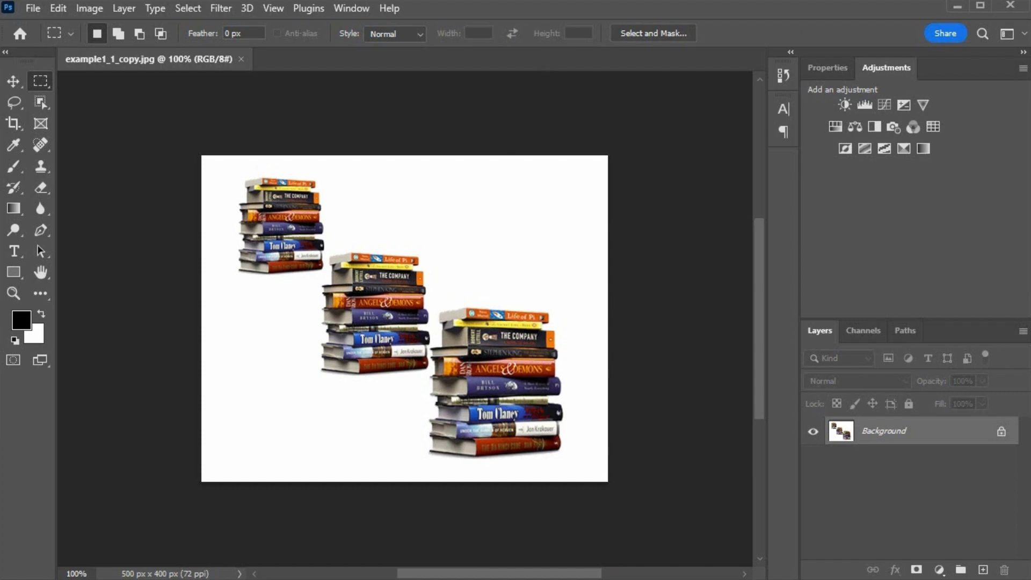
# Place example1_1.jpg from the complete folder into the example1_1_copy.jpg document as a new layer at its original size
pyautogui.hotkey('alt', 'Tab')
pyautogui.moveTo(693, 130); pyautogui.dragTo(343, 271)
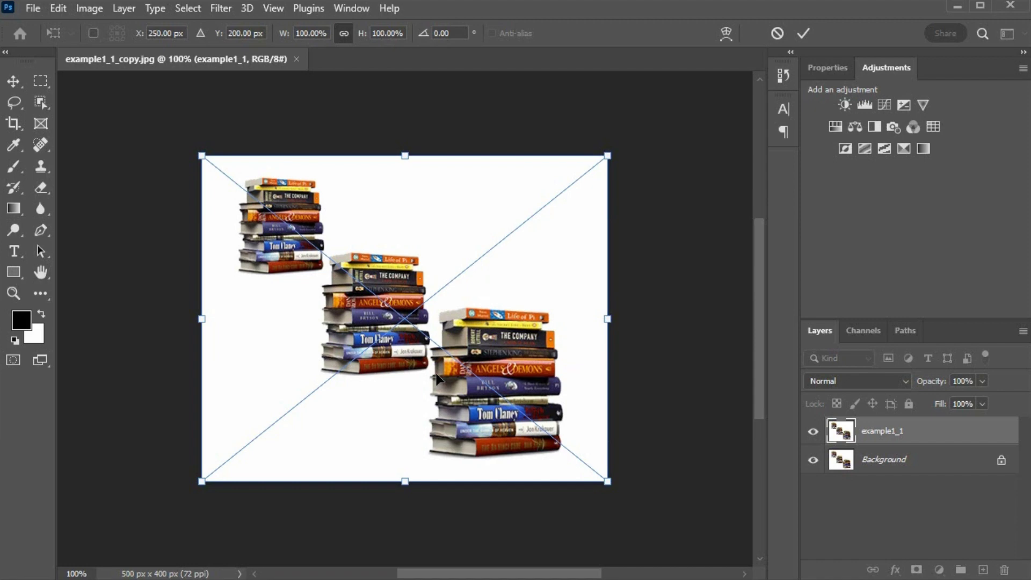
pyautogui.press('Return')
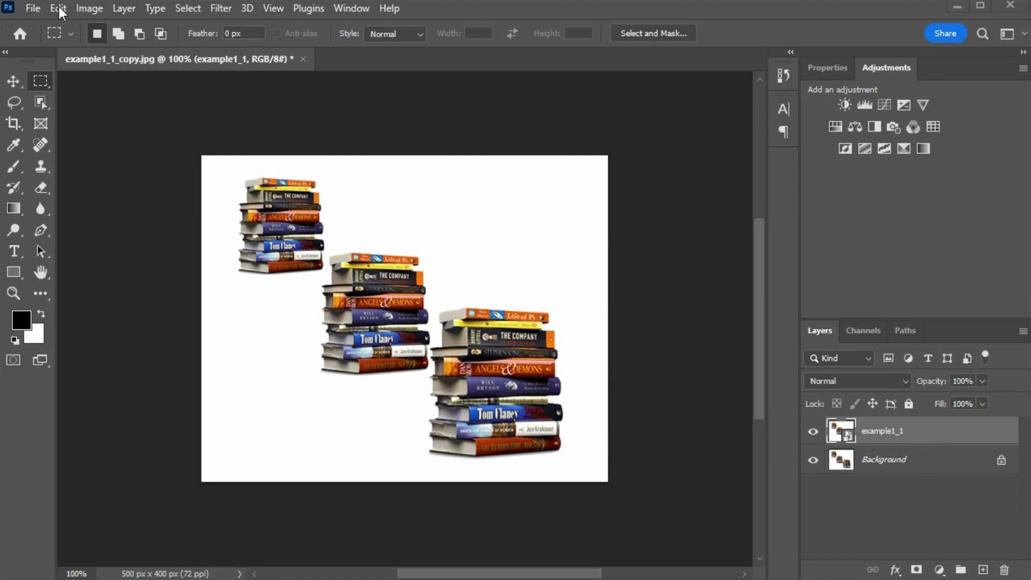
# Save the layered document as example1_1_copy.psd in the complete folder with Maximize Compatibility and stop the format options from showing again
pyautogui.click(33, 8)
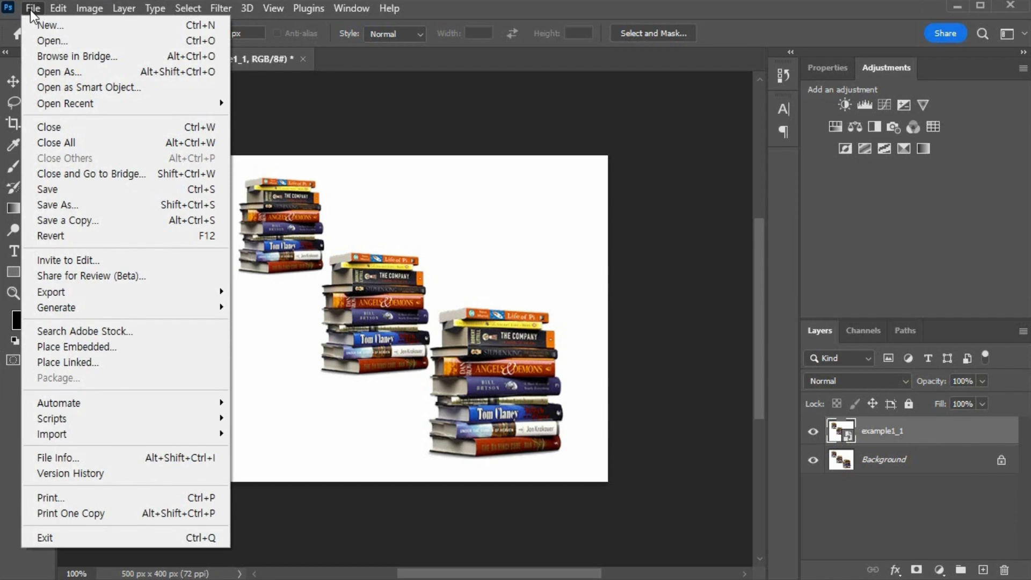
pyautogui.click(89, 188)
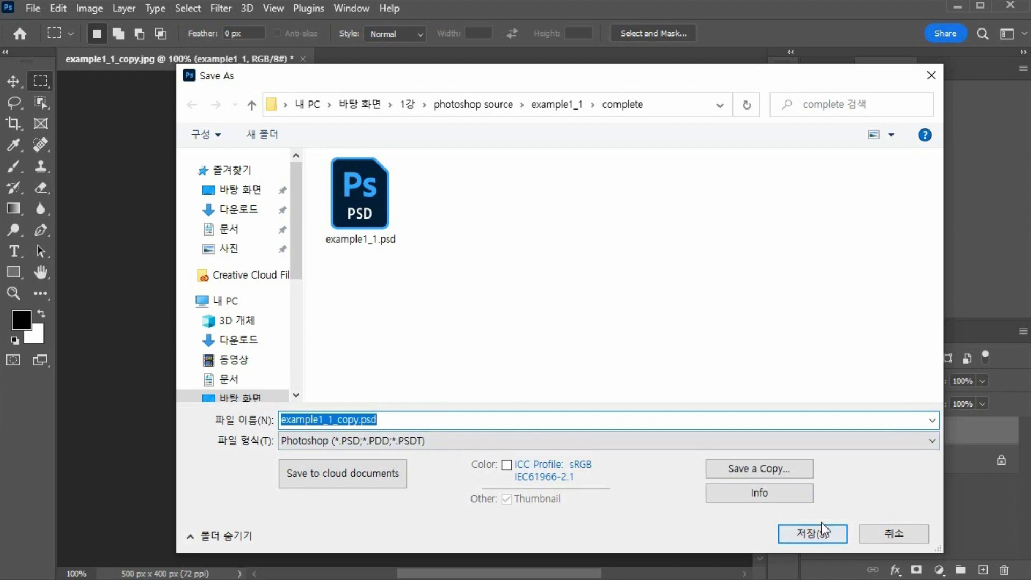
pyautogui.click(807, 532)
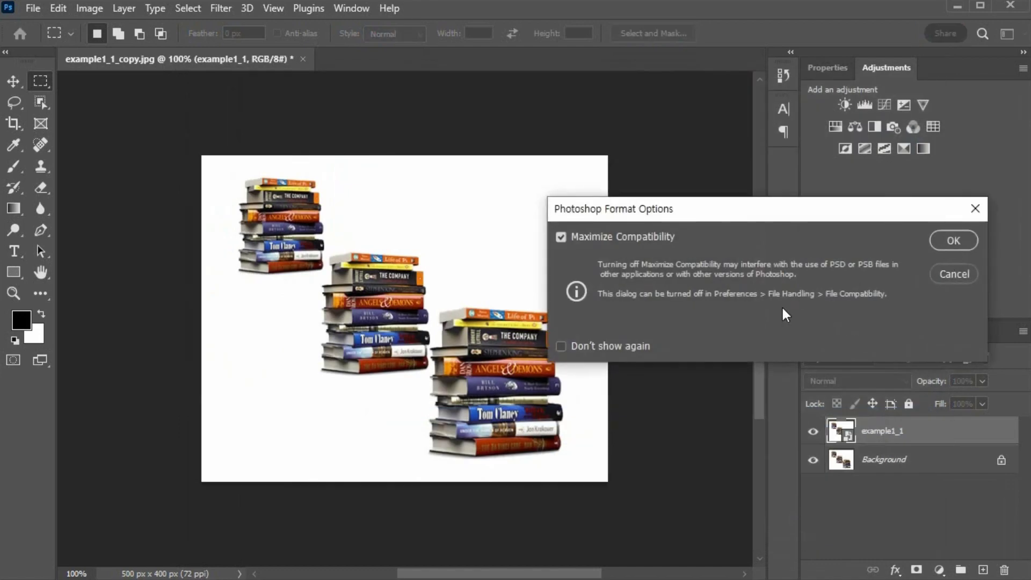
pyautogui.click(637, 347)
pyautogui.click(955, 240)
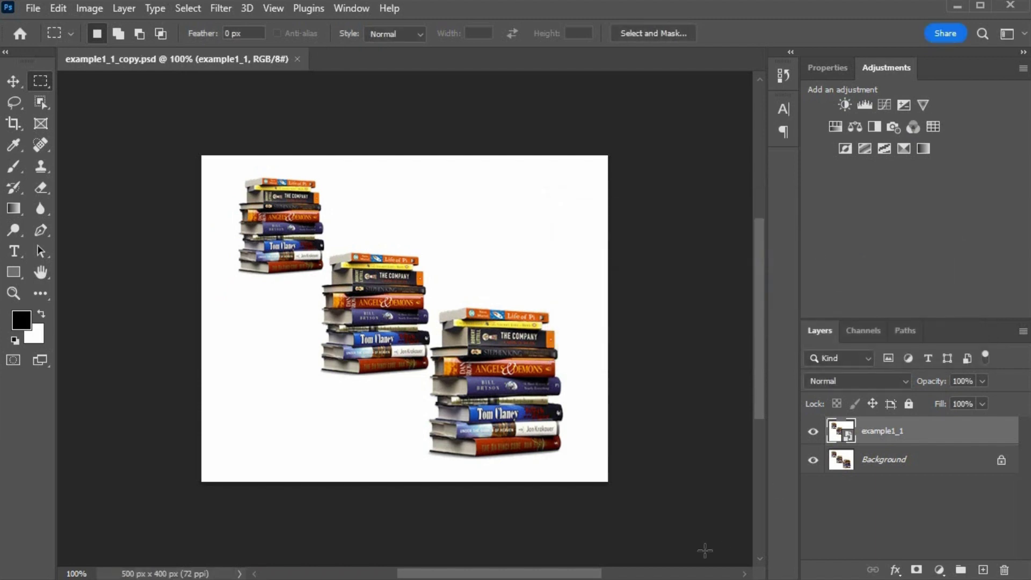
# Check for example1_1_copy.psd in the complete folder in File Explorer and return to Photoshop
pyautogui.hotkey('alt', 'Tab')
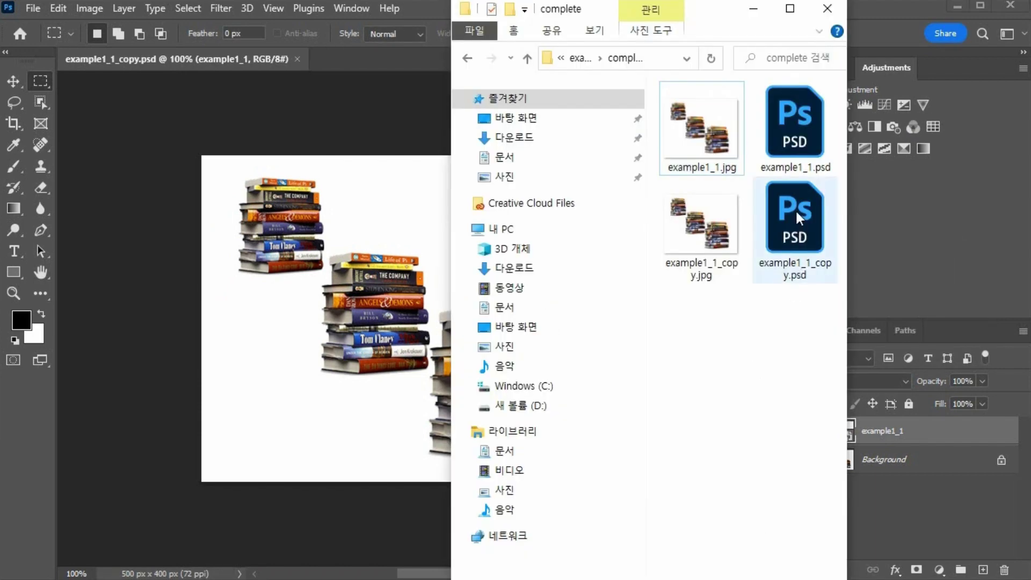
pyautogui.click(796, 225)
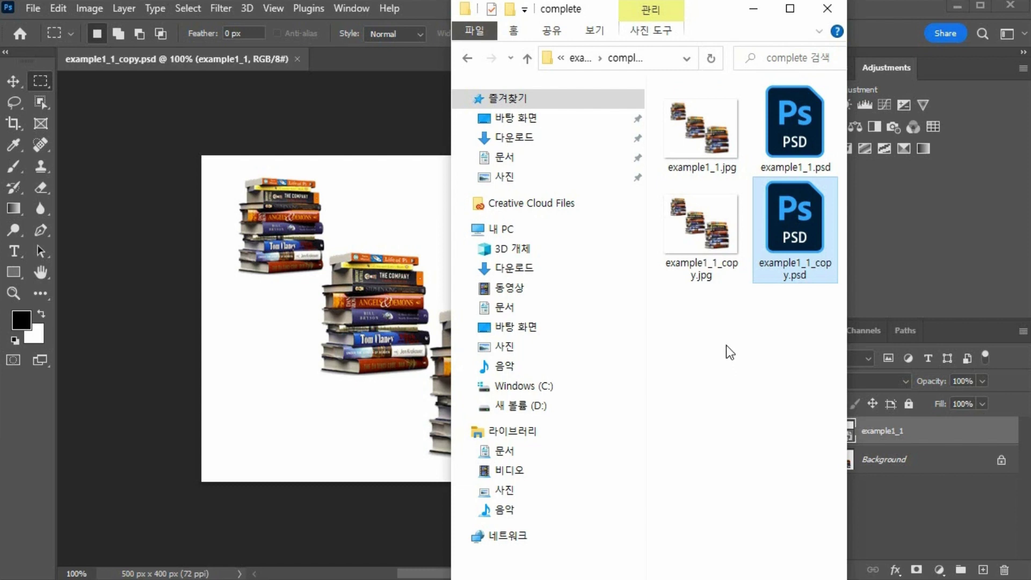
pyautogui.hotkey('alt', 'Tab')
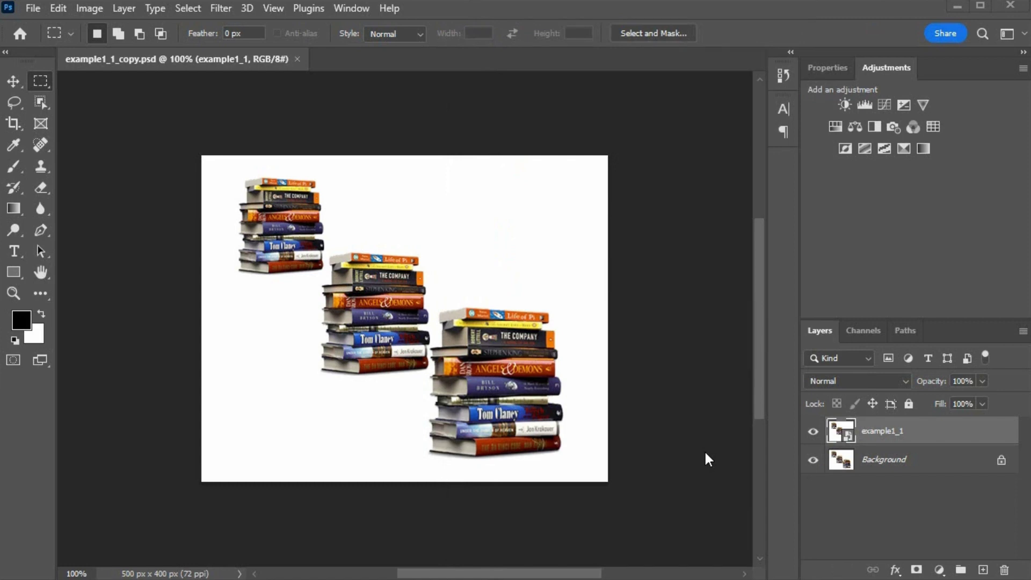
pyautogui.click(31, 10)
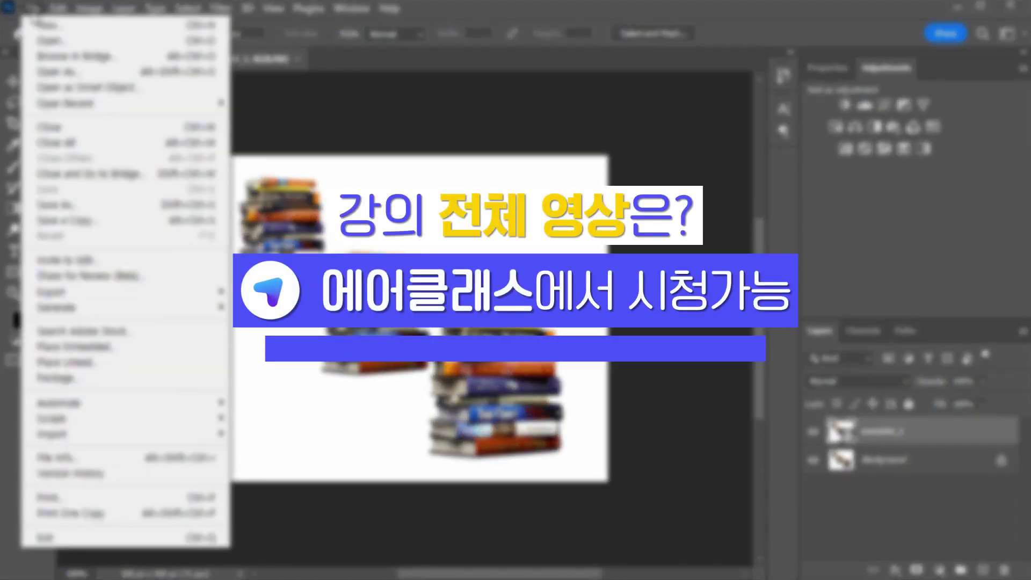
pyautogui.press('Escape')
pyautogui.hotkey('alt', 'e')
pyautogui.press('Escape')
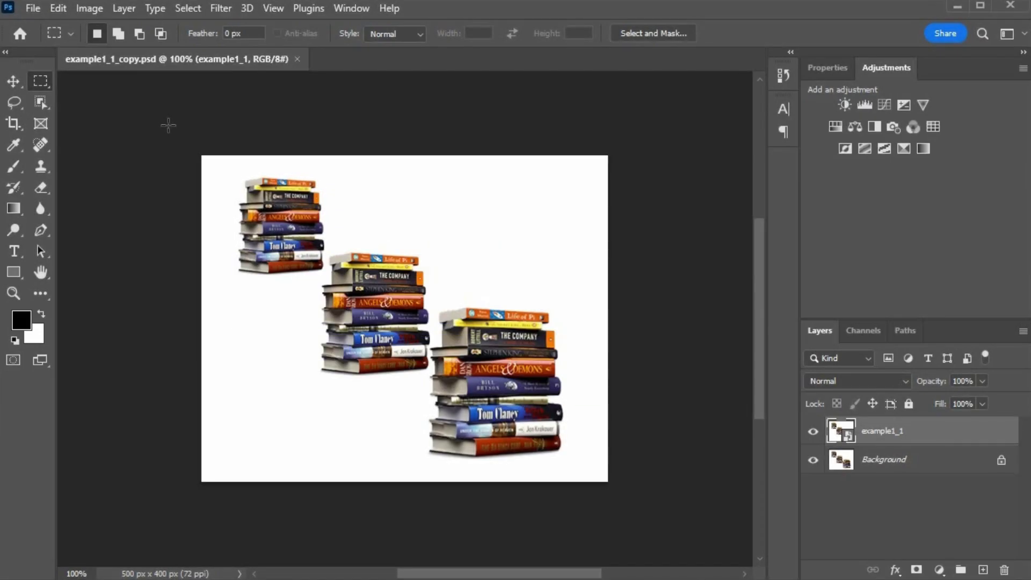
# Open the Export As settings for example1_1_copy and review the available scale sizes, keeping 1x
pyautogui.click(31, 10)
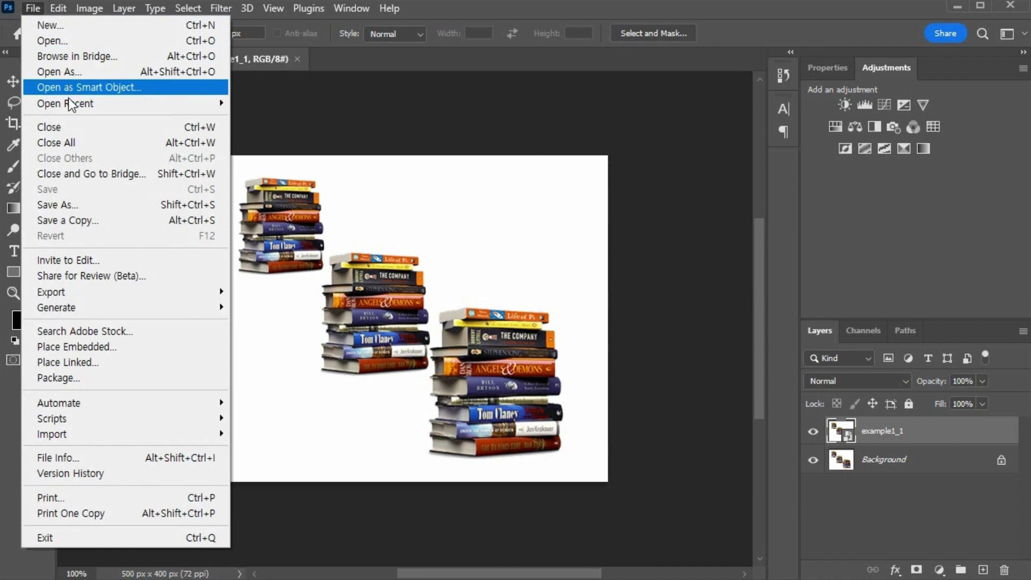
pyautogui.moveTo(198, 294)
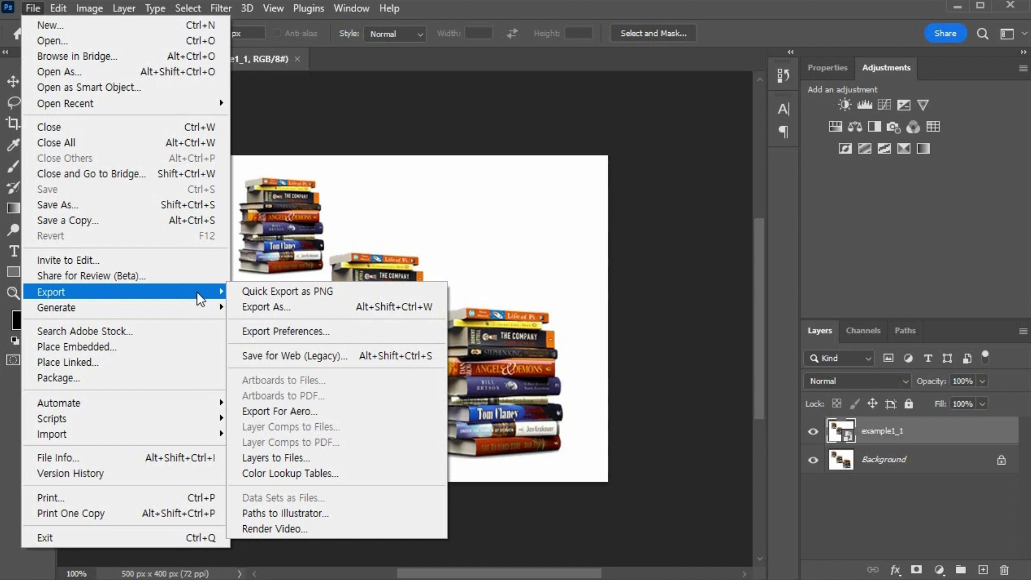
pyautogui.click(330, 307)
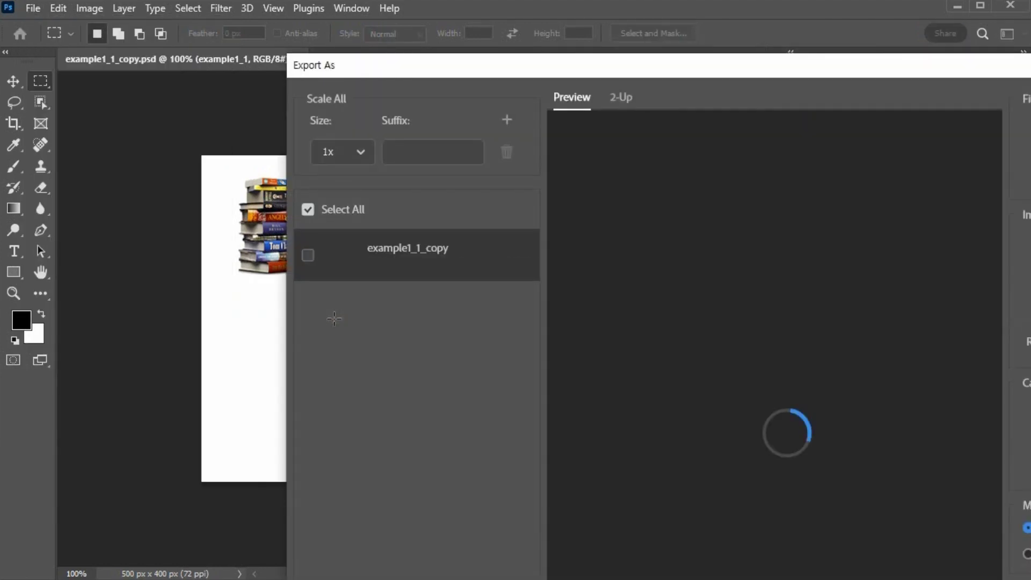
pyautogui.moveTo(666, 67); pyautogui.dragTo(442, 5)
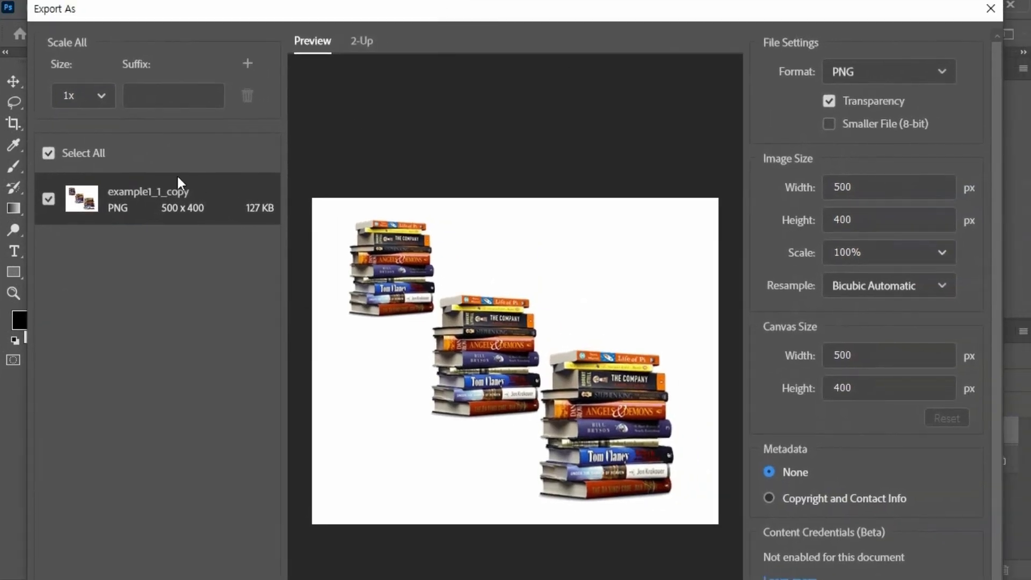
pyautogui.click(101, 97)
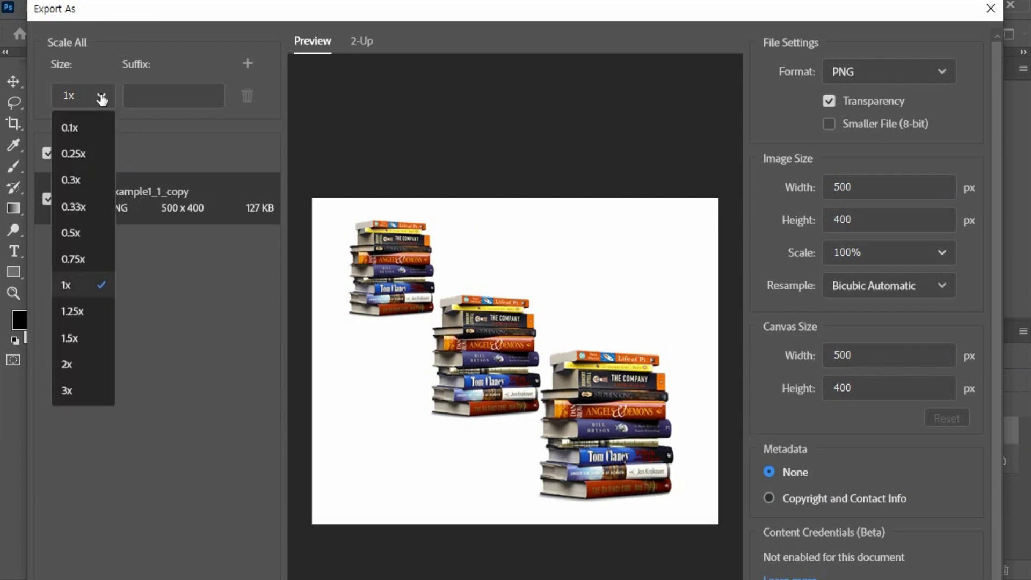
pyautogui.click(101, 97)
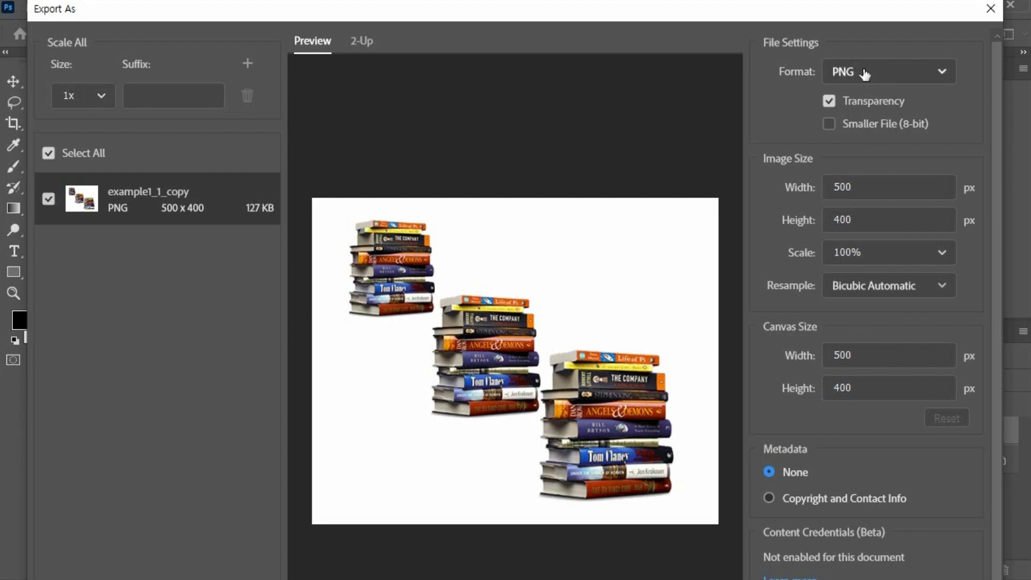
# Show the export in a two-up preview and compare the first version as JPG with the second as PNG
pyautogui.click(361, 41)
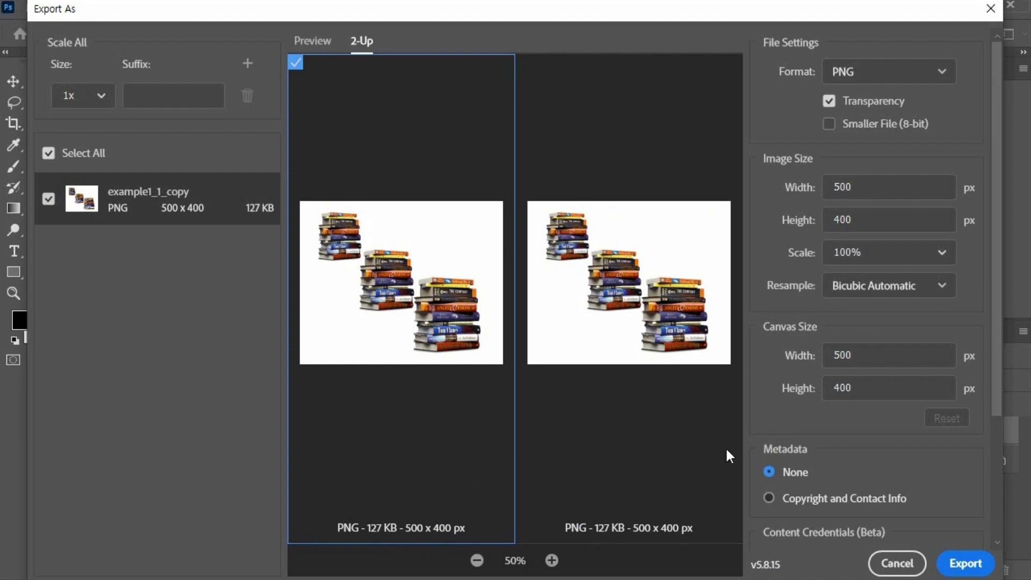
pyautogui.click(898, 76)
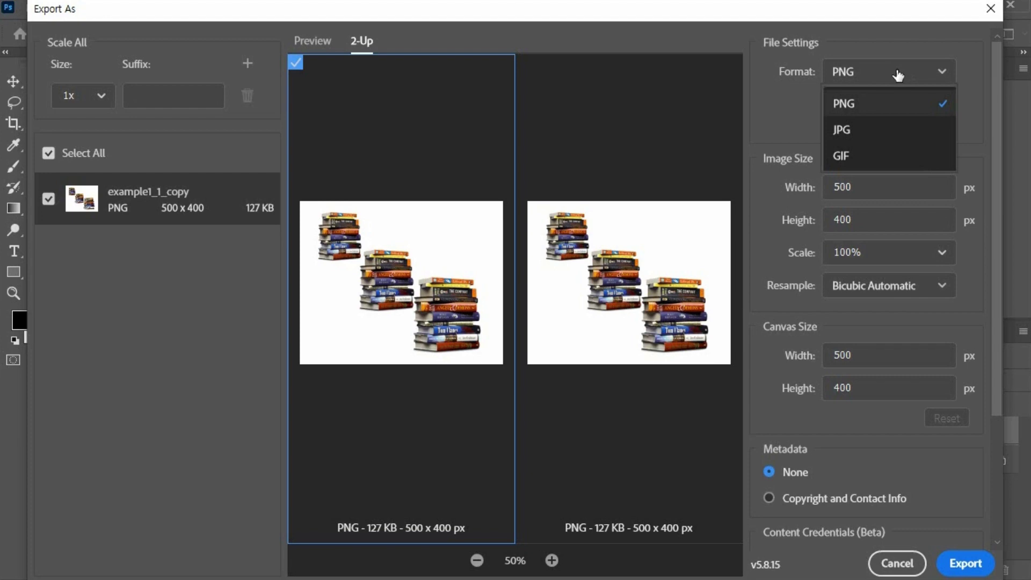
pyautogui.click(889, 135)
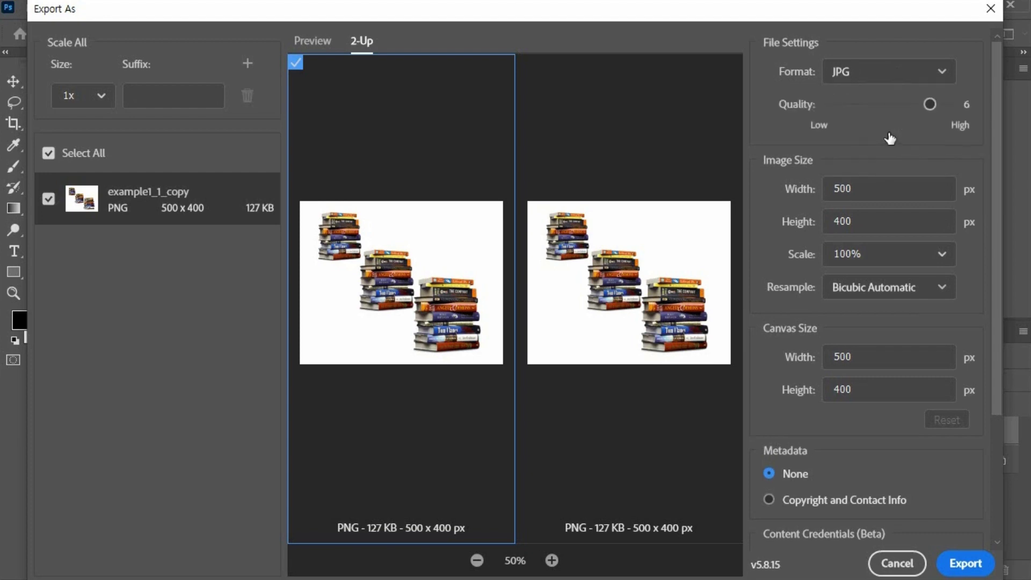
pyautogui.click(681, 444)
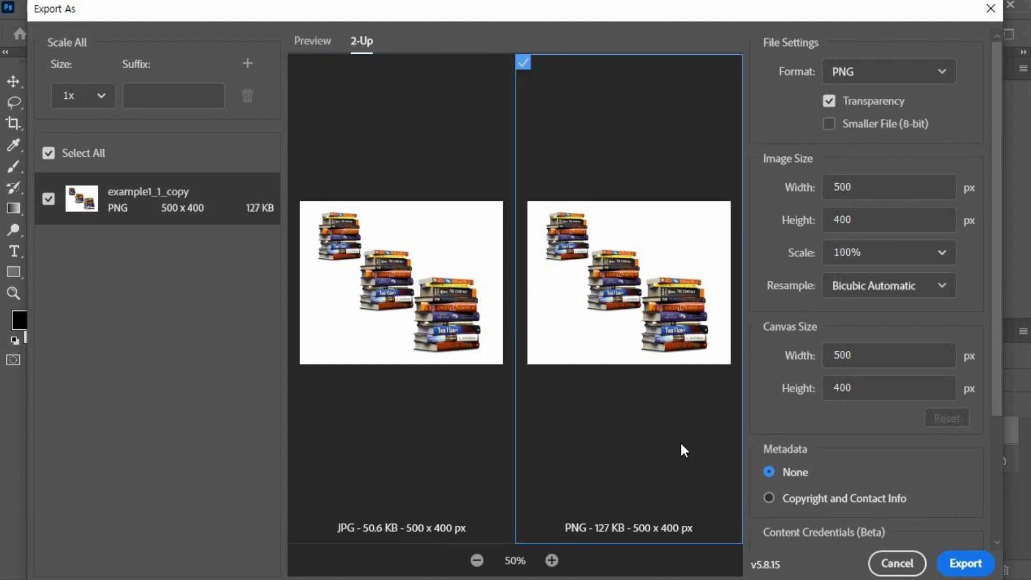
pyautogui.click(880, 80)
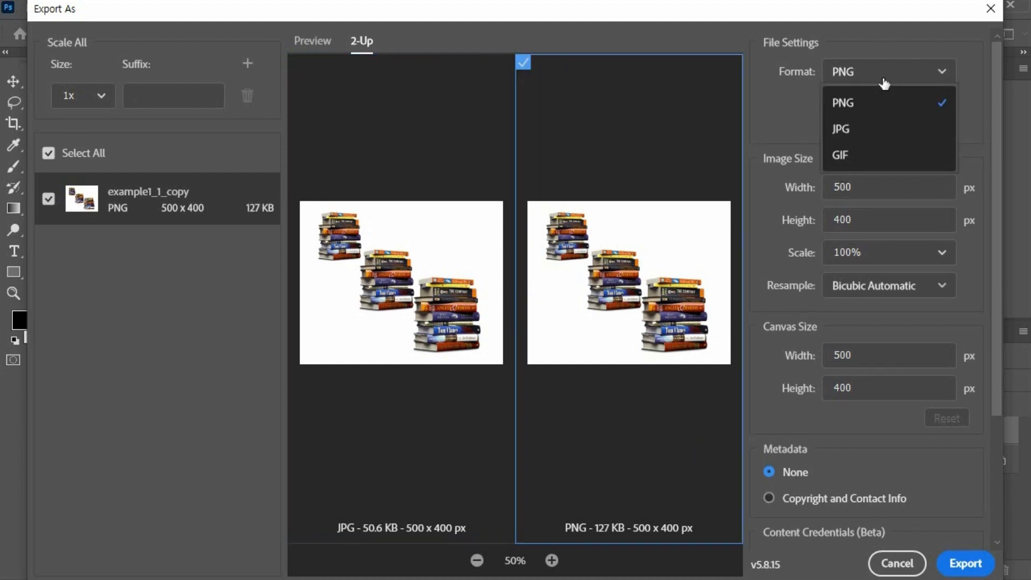
pyautogui.click(413, 450)
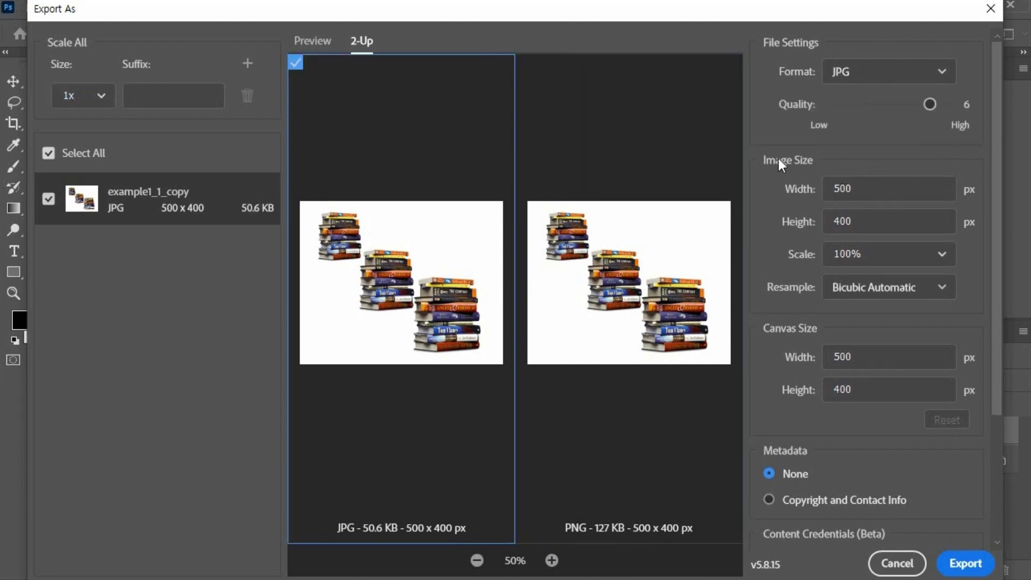
# Set the first preview version to PNG and the second to JPG with quality 7
pyautogui.click(874, 74)
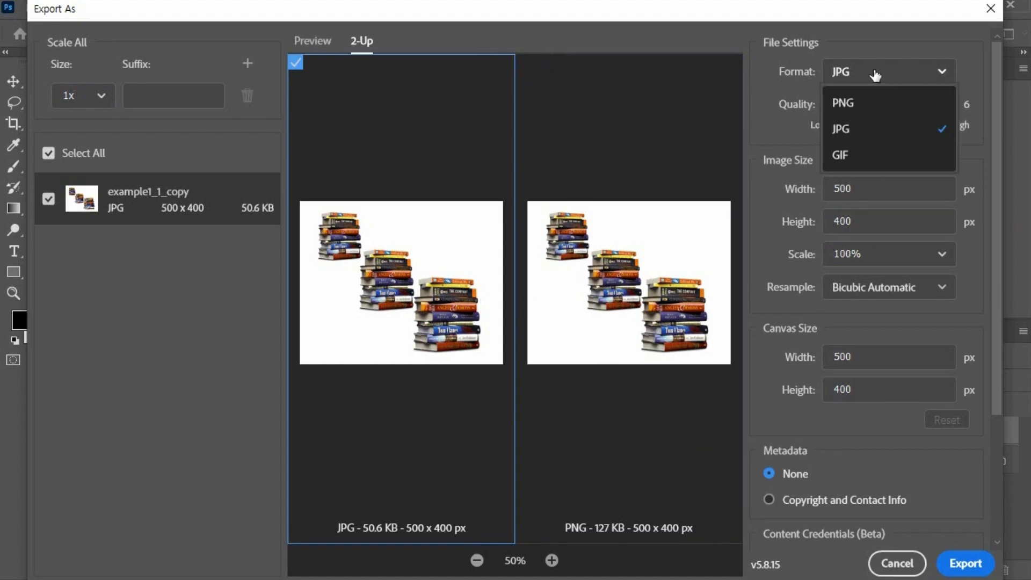
pyautogui.click(877, 99)
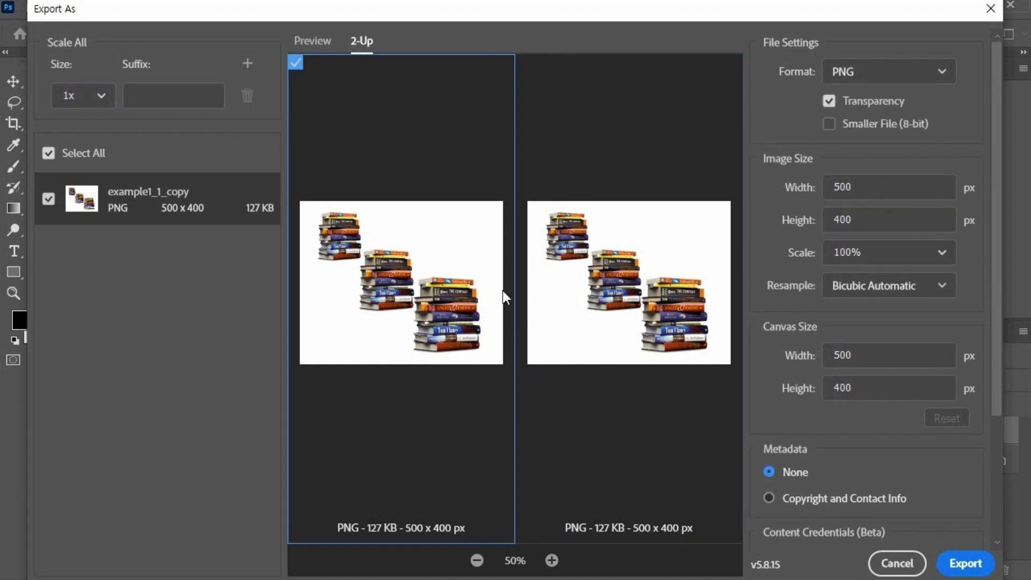
pyautogui.click(585, 433)
pyautogui.click(872, 71)
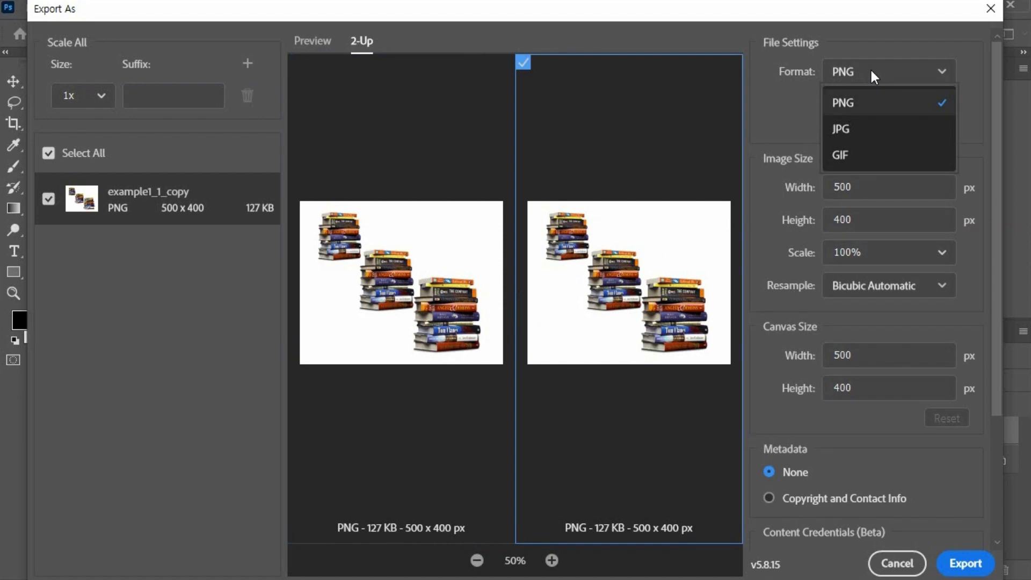
pyautogui.click(876, 129)
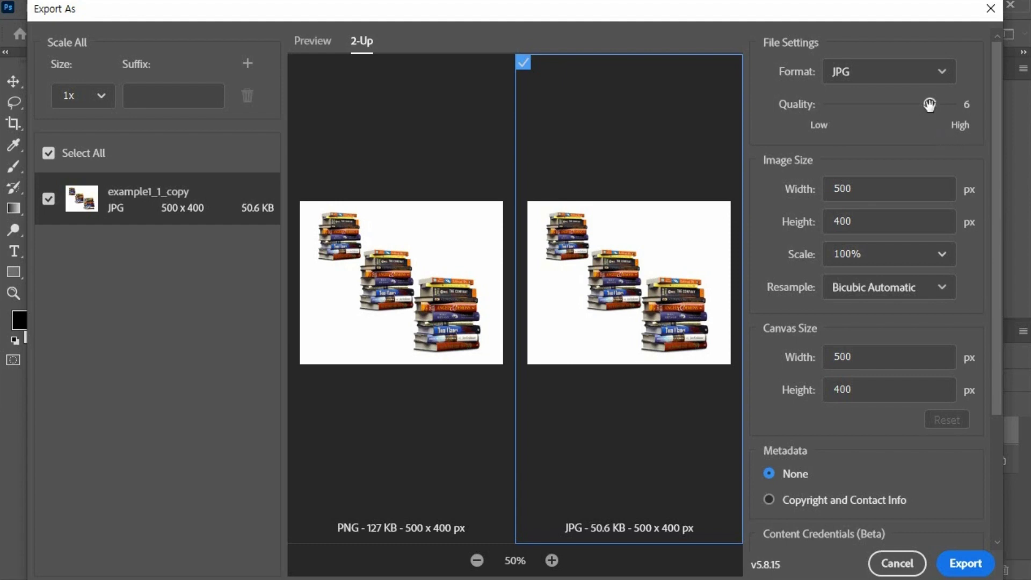
pyautogui.moveTo(932, 103); pyautogui.dragTo(950, 104)
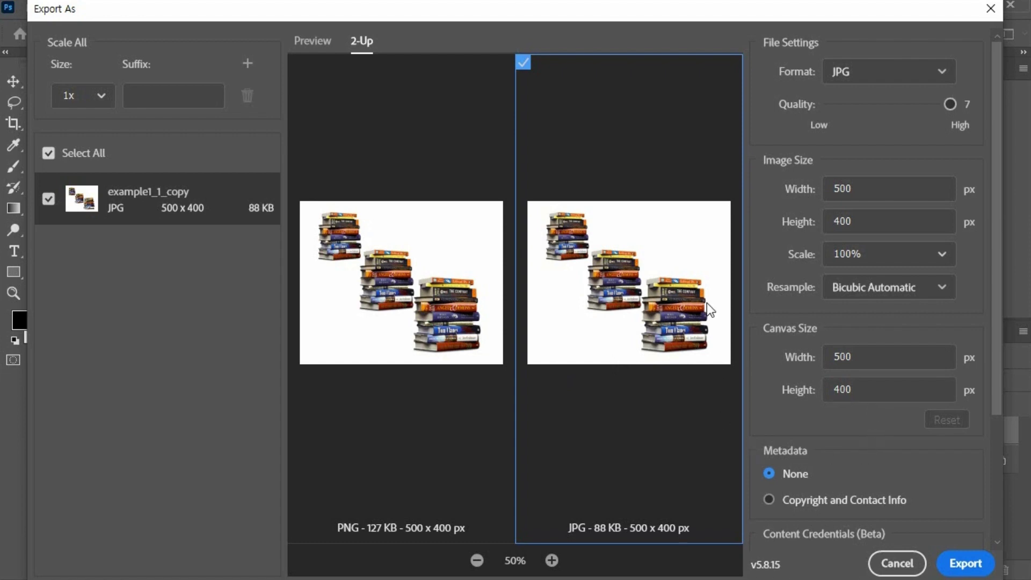
# Compare the second preview version as GIF and close the Export As settings without exporting
pyautogui.click(882, 73)
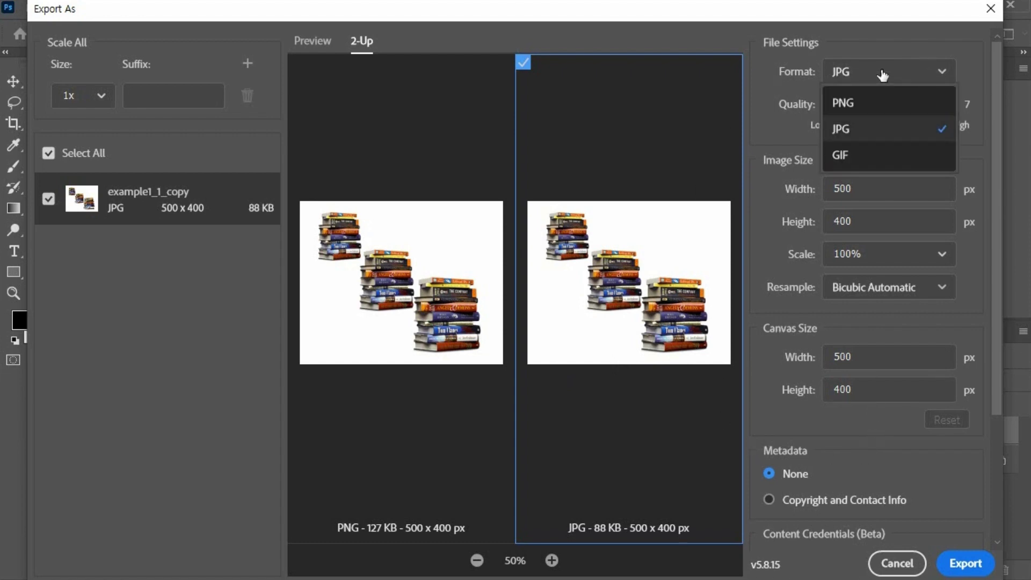
pyautogui.click(897, 155)
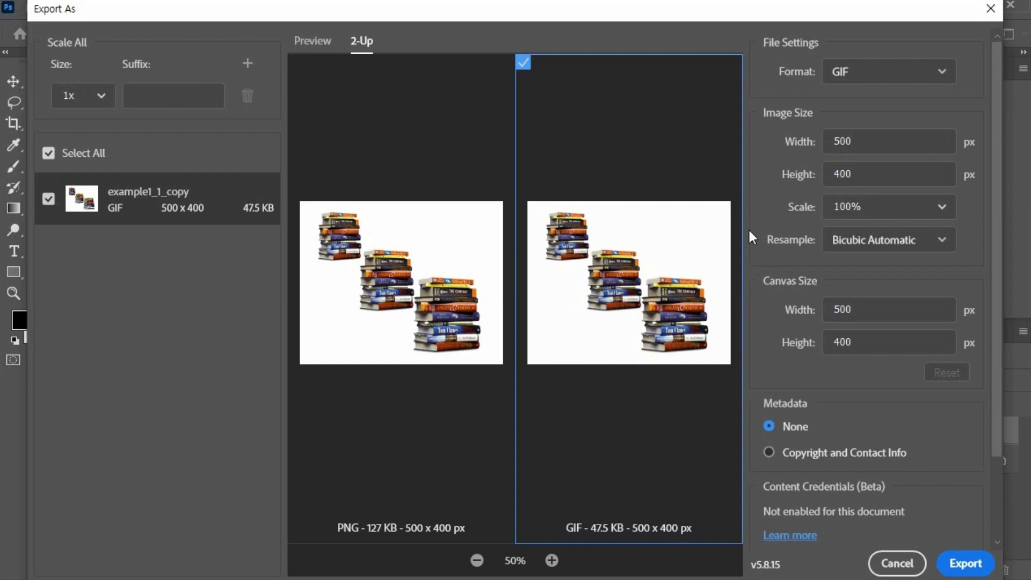
pyautogui.click(884, 69)
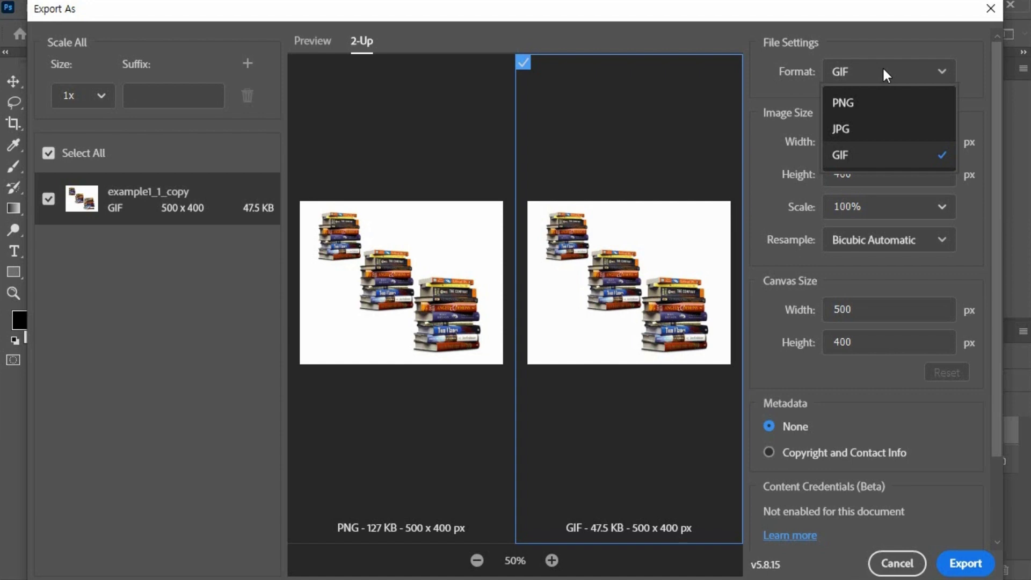
pyautogui.click(897, 563)
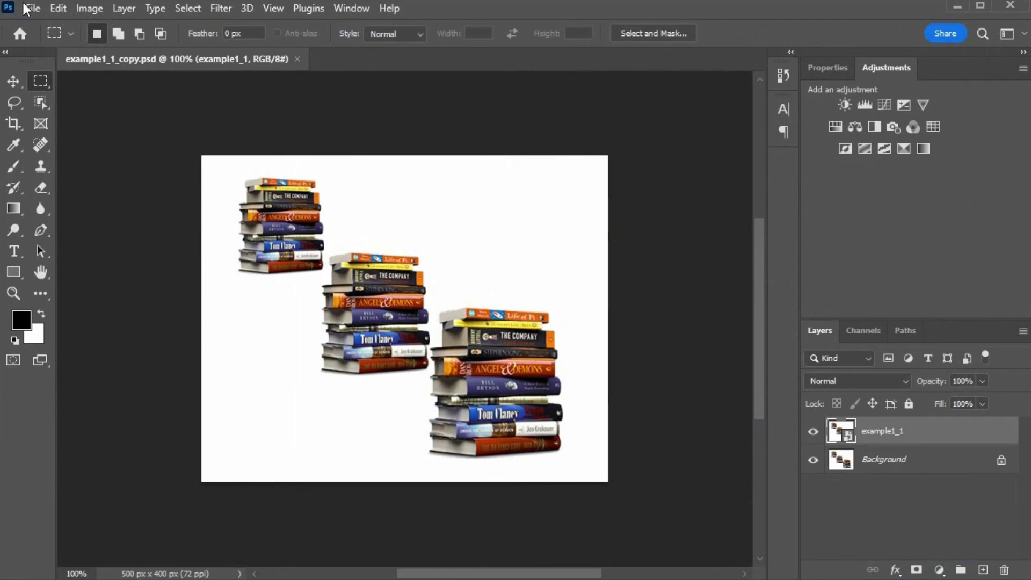
# Open Save for Web (Legacy) for example1_1_copy.psd, review its available file formats, and close it without saving
pyautogui.click(32, 9)
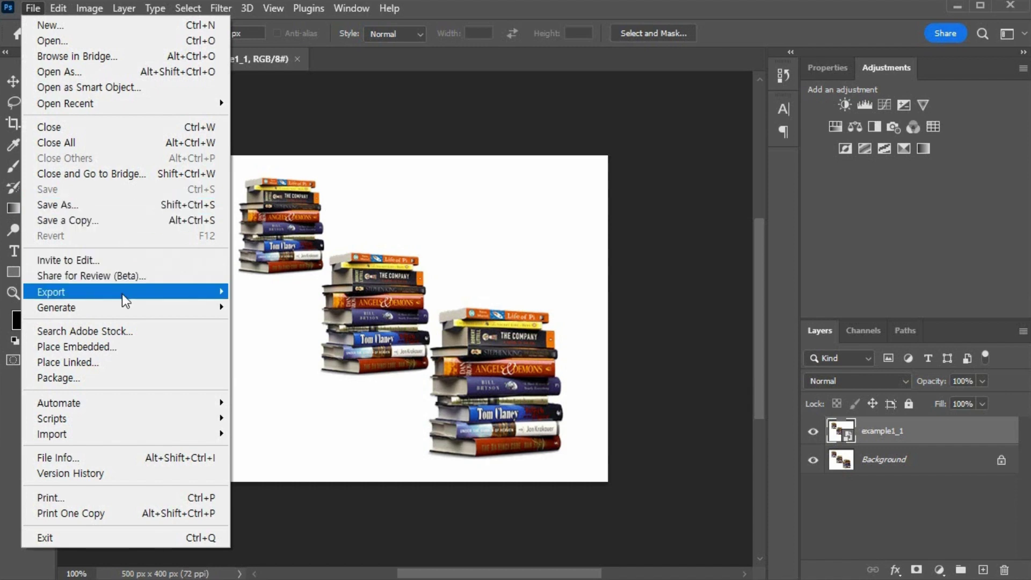
pyautogui.moveTo(121, 294)
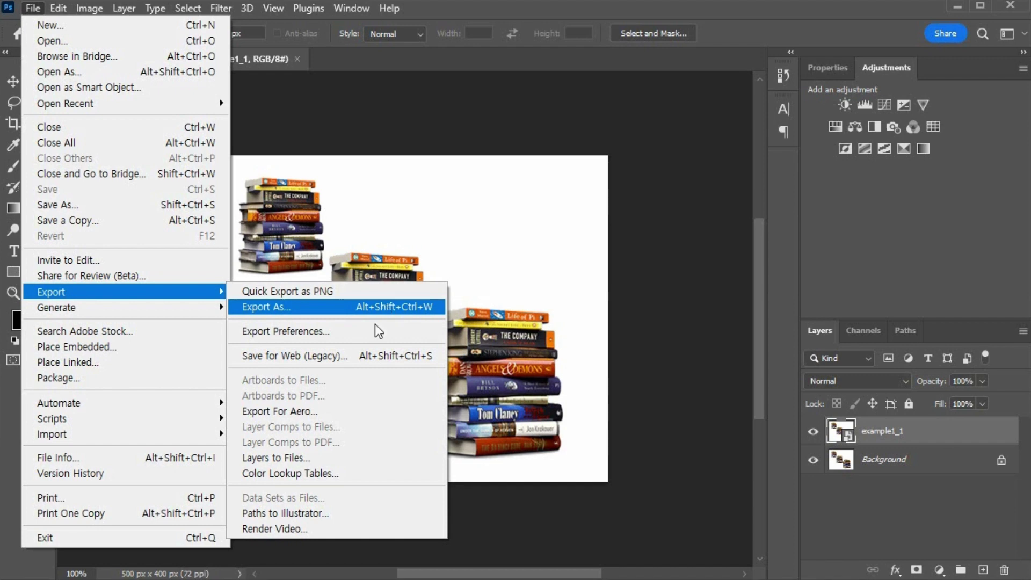
pyautogui.click(373, 356)
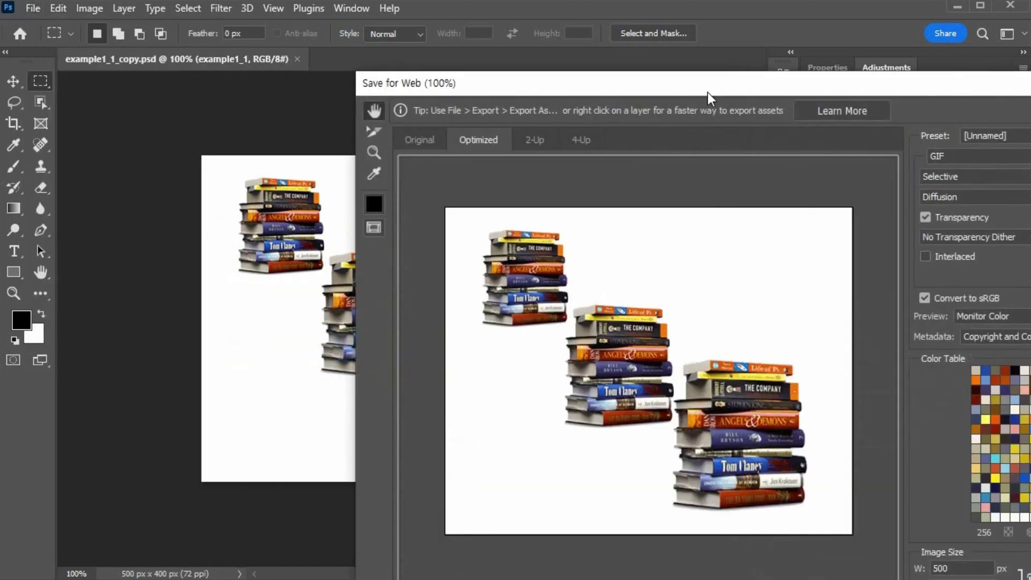
pyautogui.moveTo(708, 92); pyautogui.dragTo(471, 8)
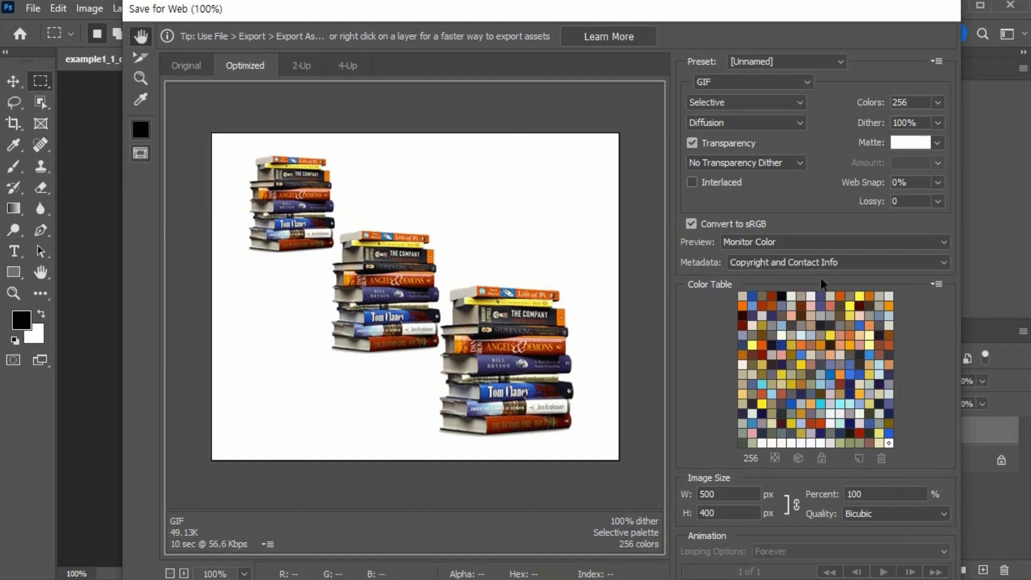
pyautogui.click(755, 82)
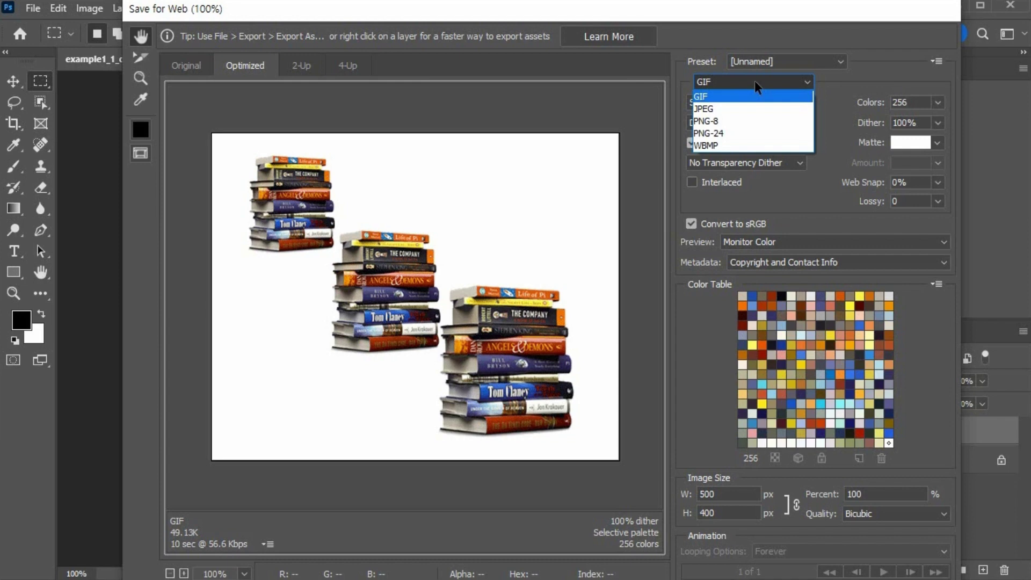
pyautogui.press('Down')
pyautogui.press('Down')
pyautogui.press('Down')
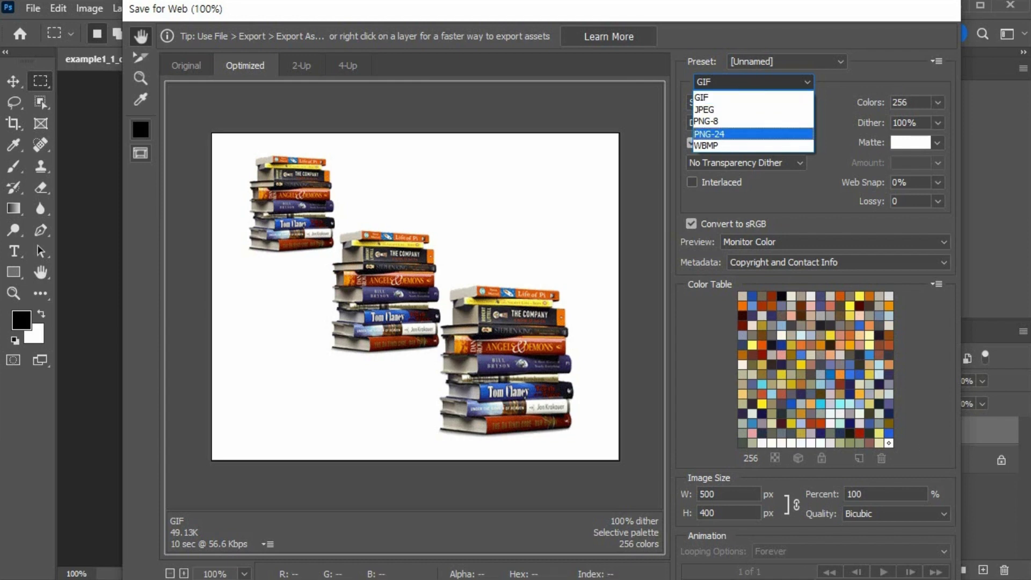
pyautogui.press('Escape')
pyautogui.press('Escape')
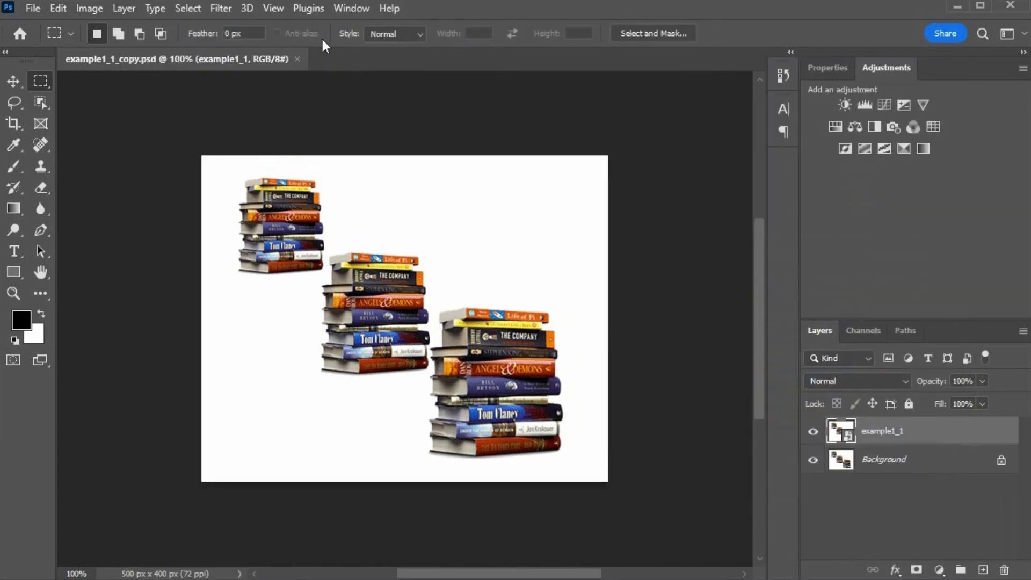
# Reopen the Export As settings for example1_1_copy.psd
pyautogui.click(28, 10)
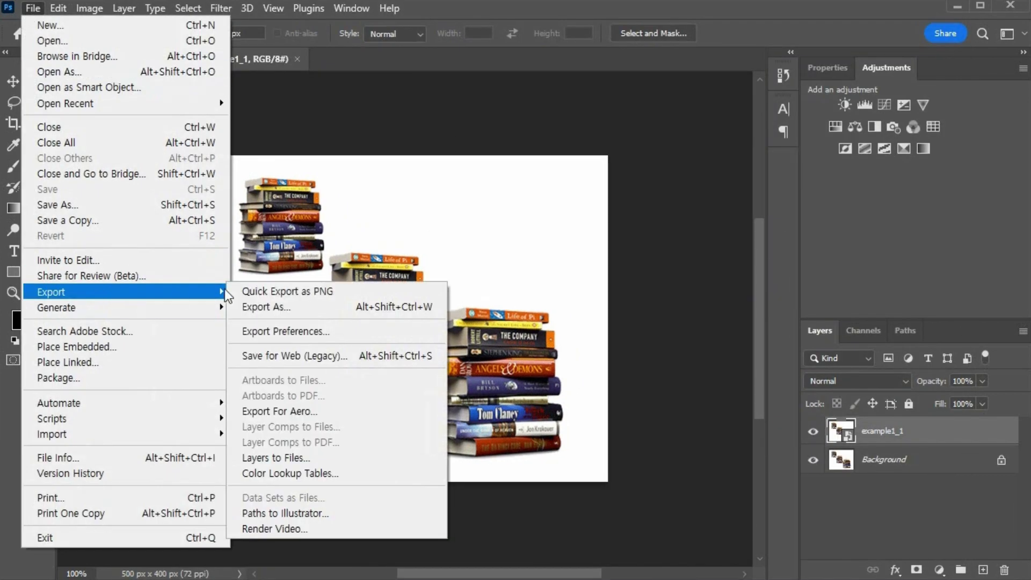
pyautogui.click(290, 307)
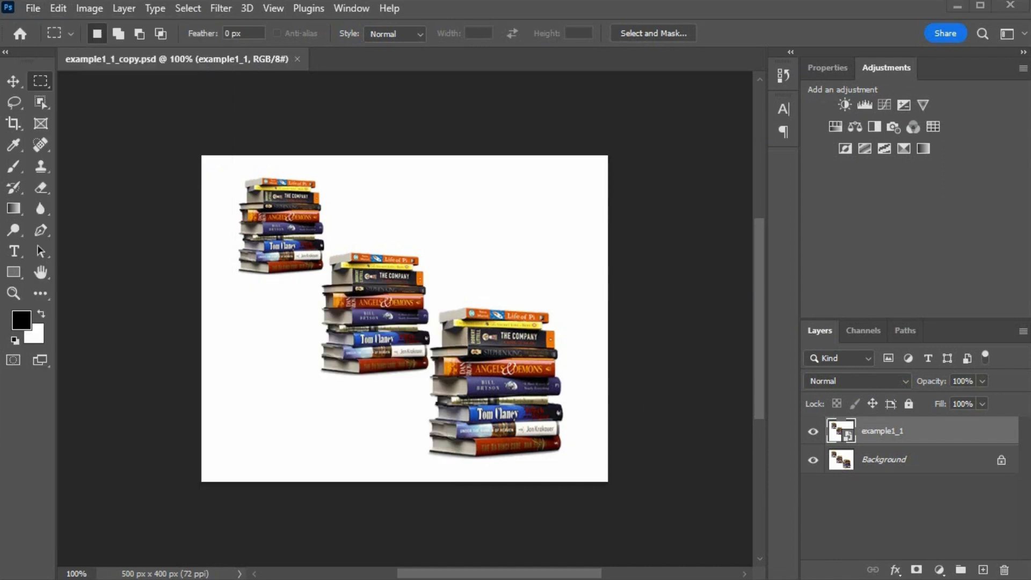